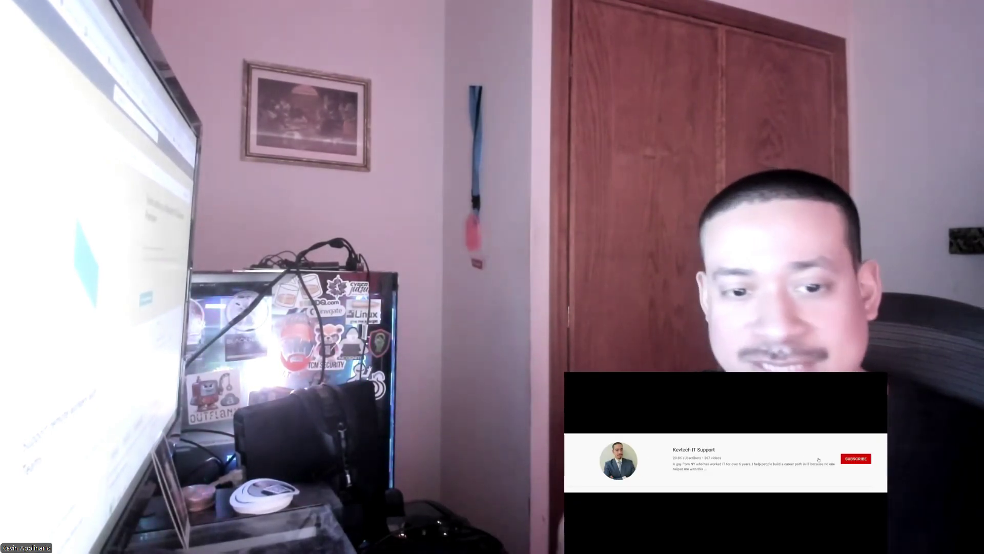
pyautogui.click(845, 461)
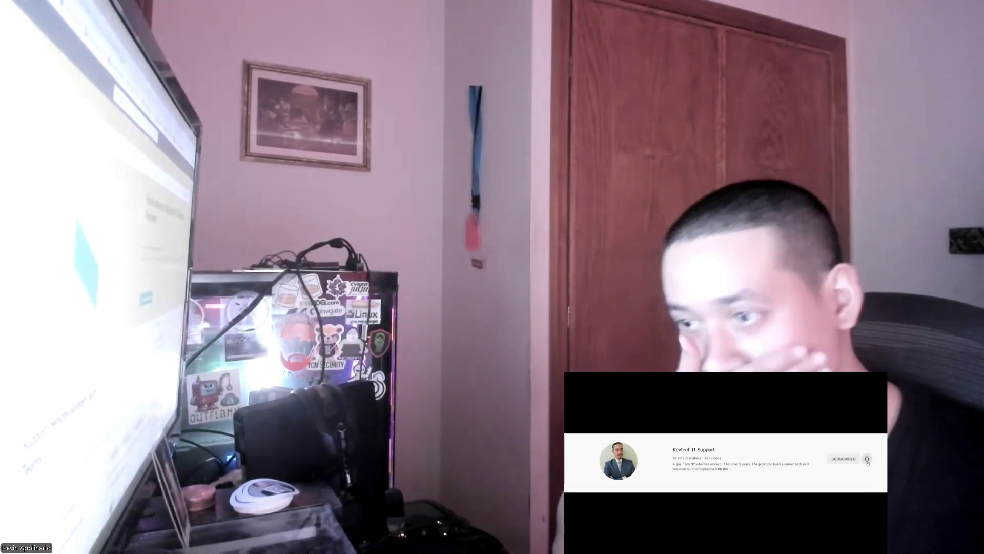
pyautogui.click(867, 459)
pyautogui.click(841, 472)
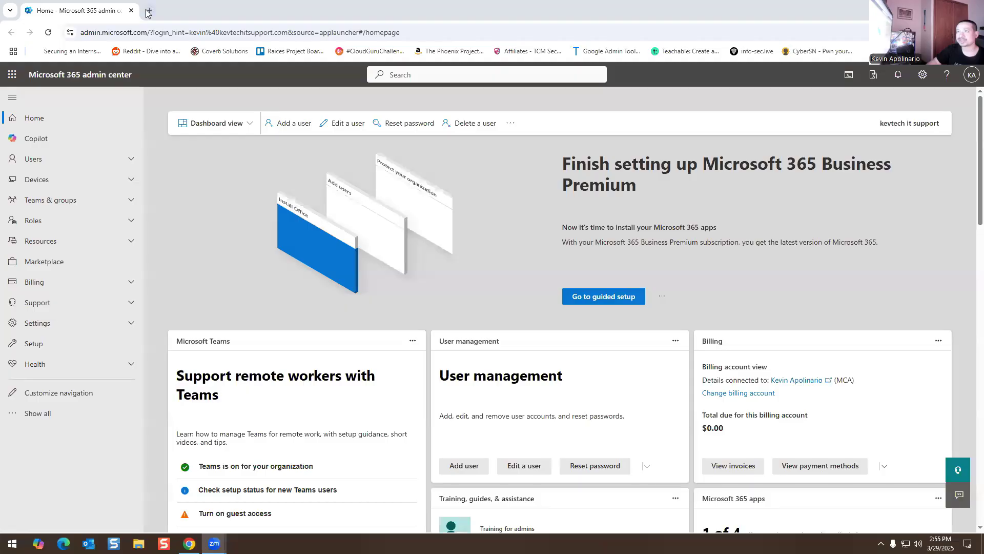
# Load office.com in a new browser tab and close the old Microsoft 365 admin center tab.
pyautogui.click(147, 10)
pyautogui.write('m')
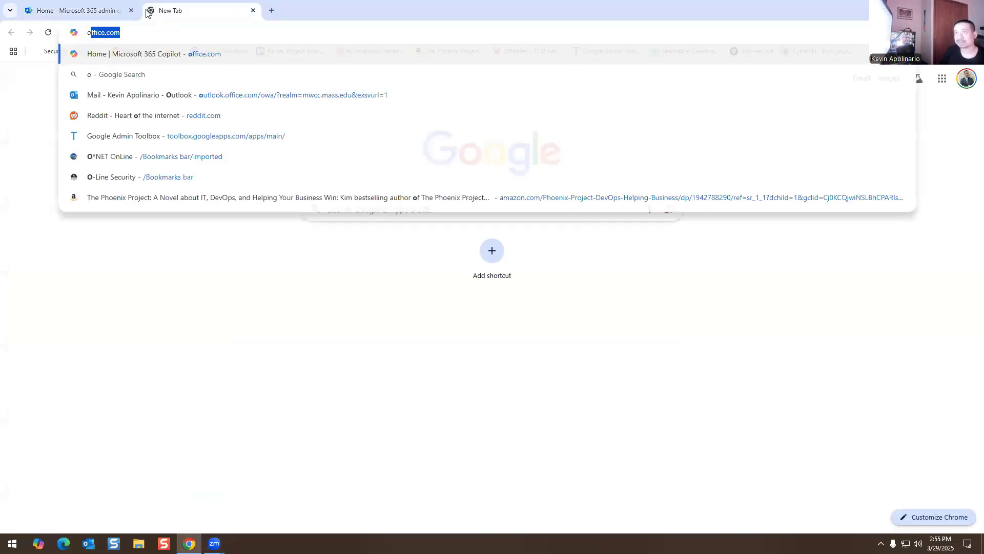
pyautogui.press('Return')
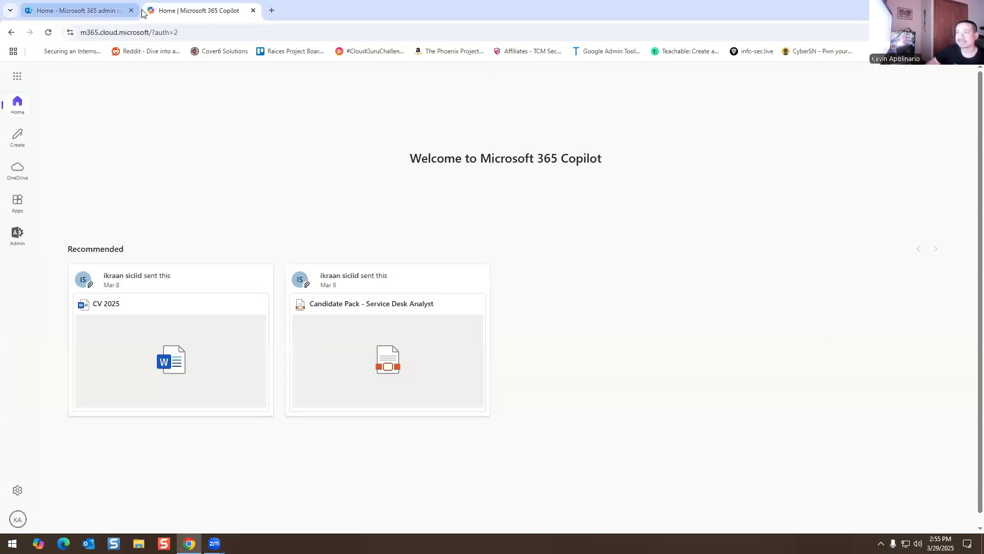
pyautogui.click(131, 10)
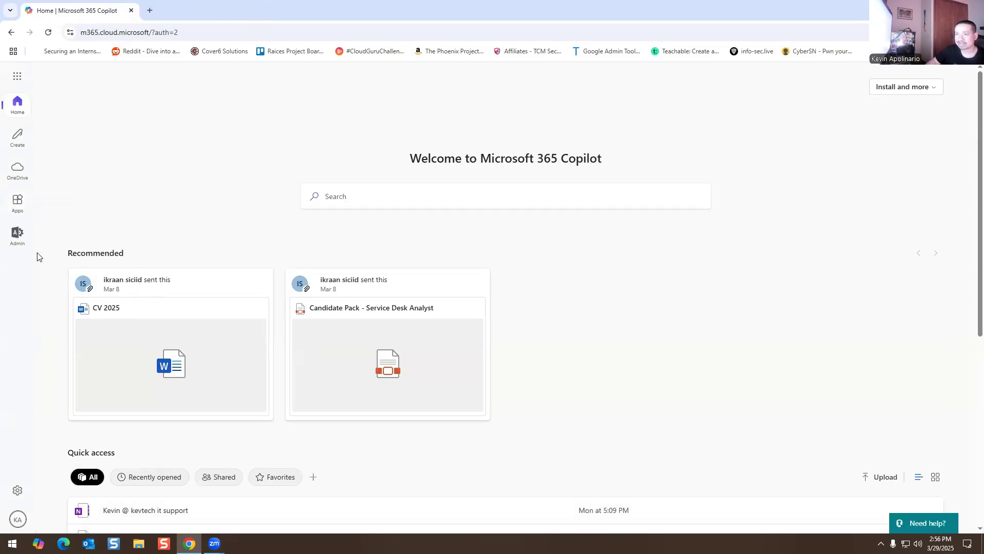
# Open the Microsoft 365 admin center from the Copilot home page and close the Copilot tab.
pyautogui.click(24, 237)
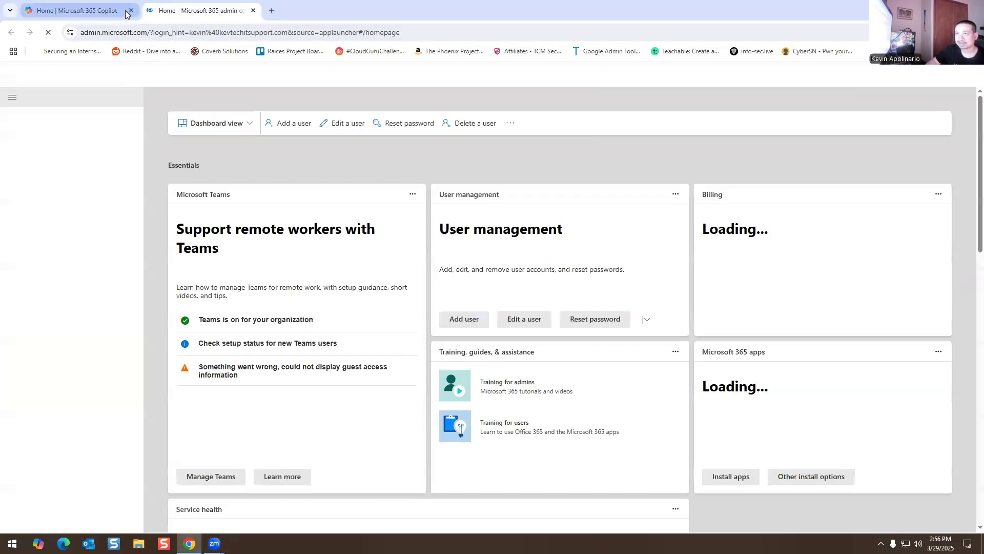
pyautogui.click(134, 9)
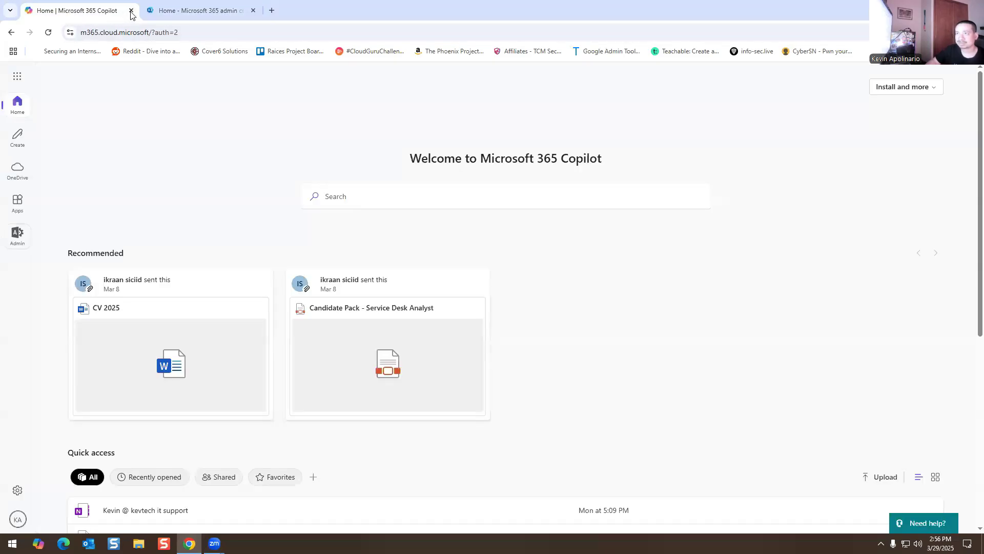
pyautogui.click(131, 11)
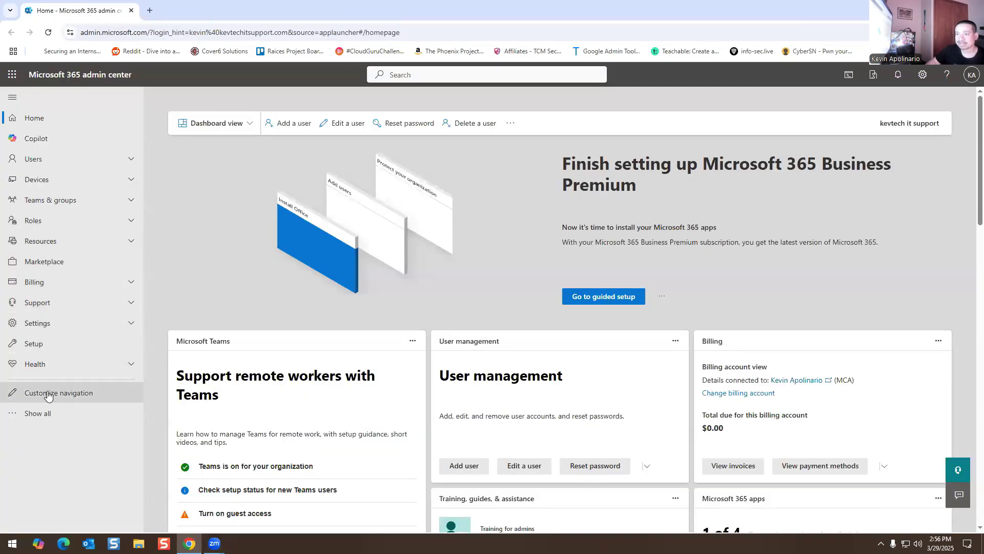
# Open the Teams admin center from the full list of admin centers and close the Microsoft 365 admin center tab.
pyautogui.click(34, 413)
pyautogui.scroll(-3, 96, 278)
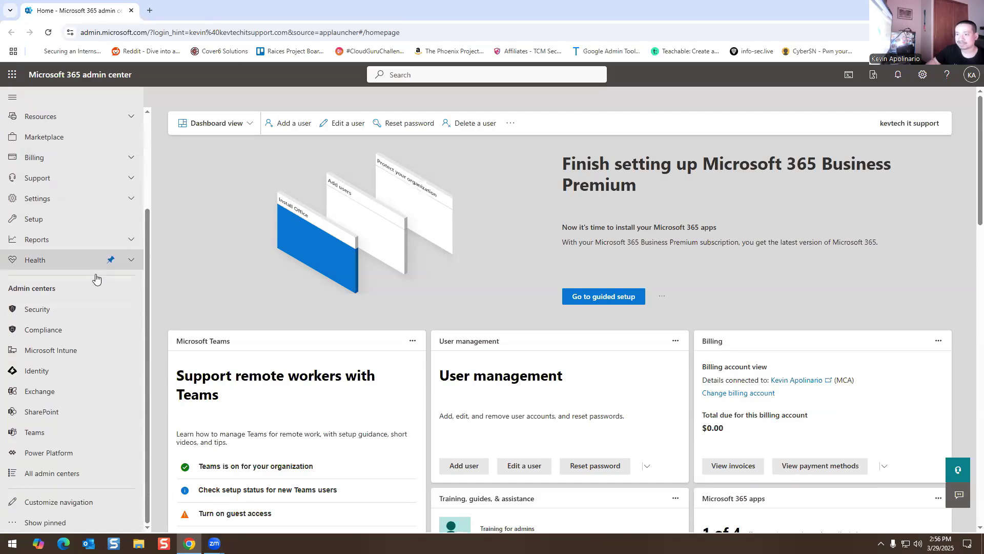
pyautogui.click(42, 430)
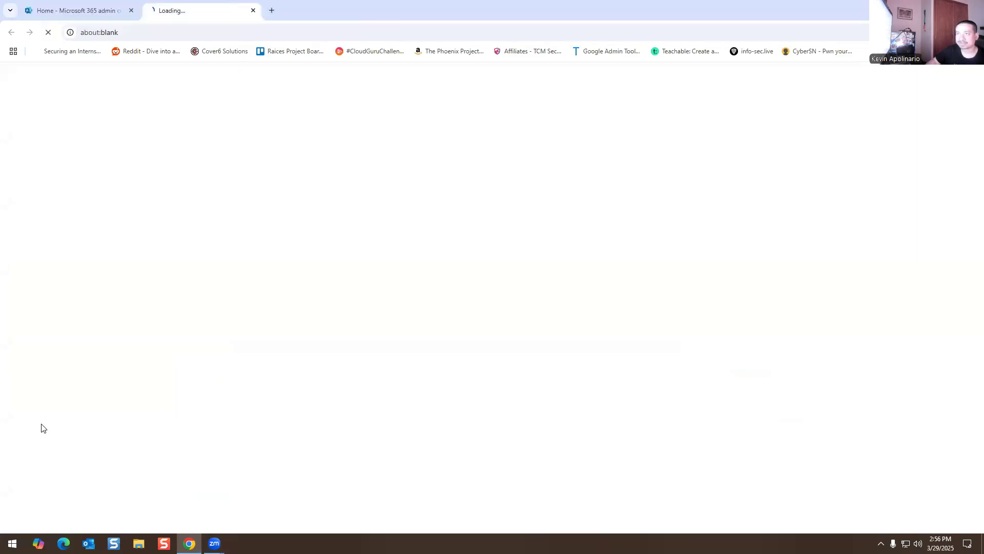
pyautogui.click(132, 10)
pyautogui.click(437, 266)
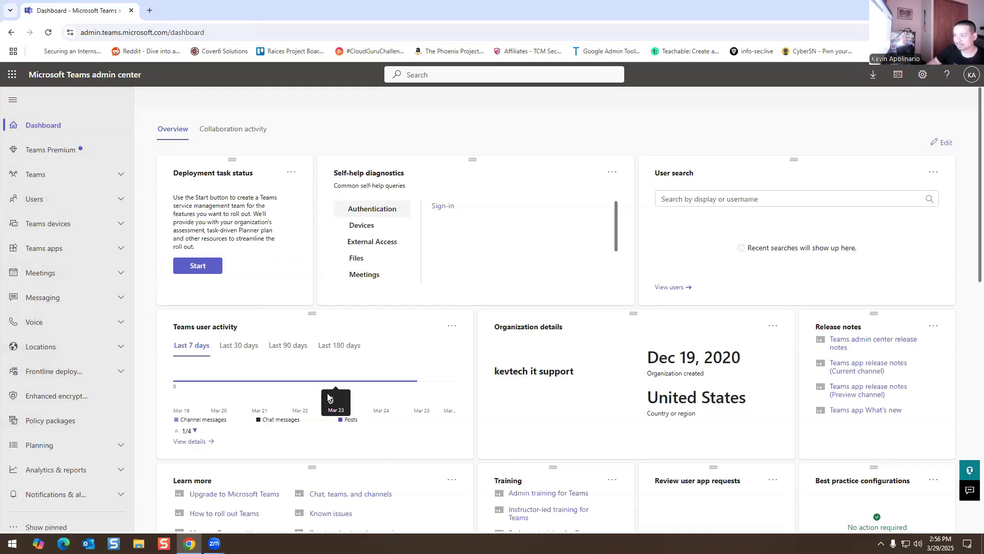
# Open the Manage users list in the Teams admin center.
pyautogui.scroll(-1, 331, 395)
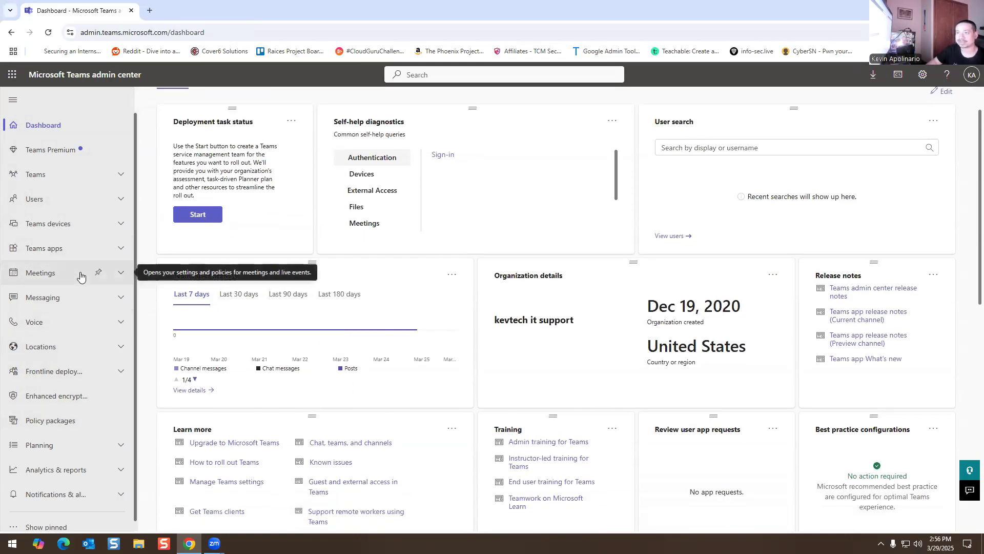
pyautogui.click(47, 203)
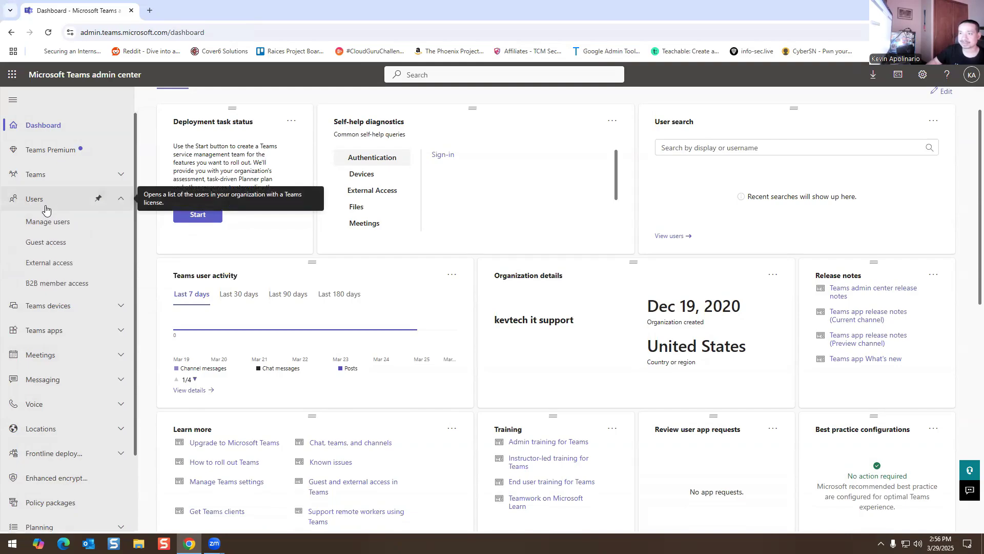
pyautogui.click(42, 221)
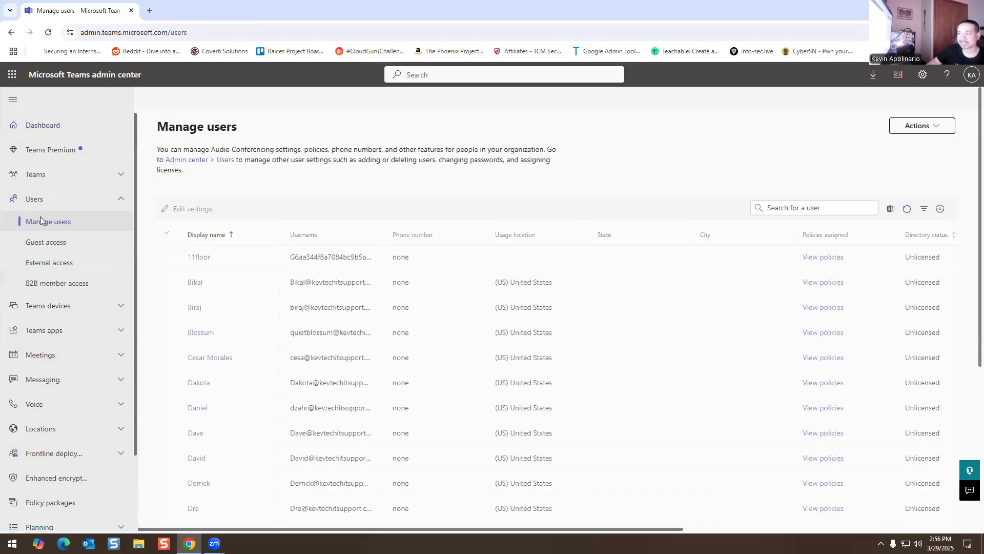
# Open the profile of the second listed user and check their team membership and the available role options.
pyautogui.click(196, 283)
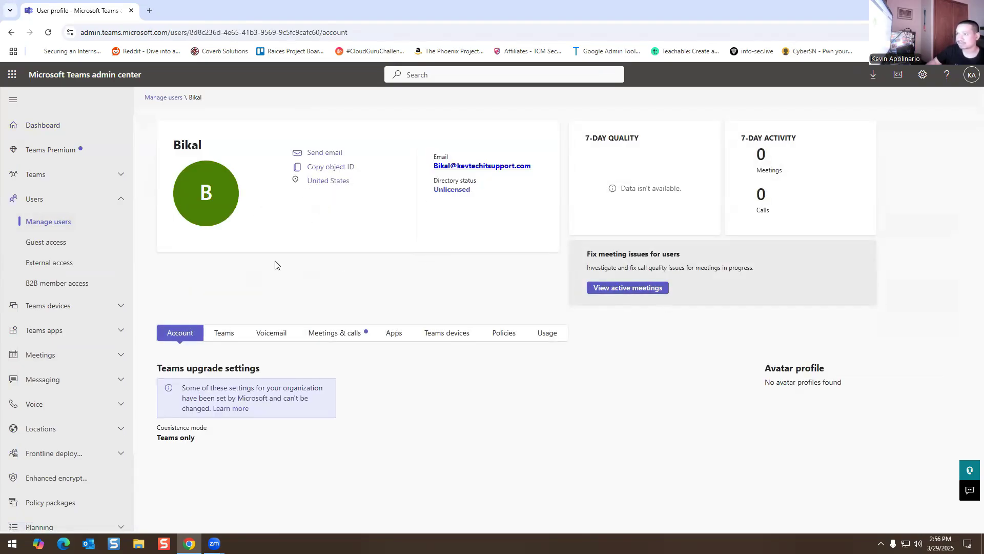
pyautogui.click(221, 334)
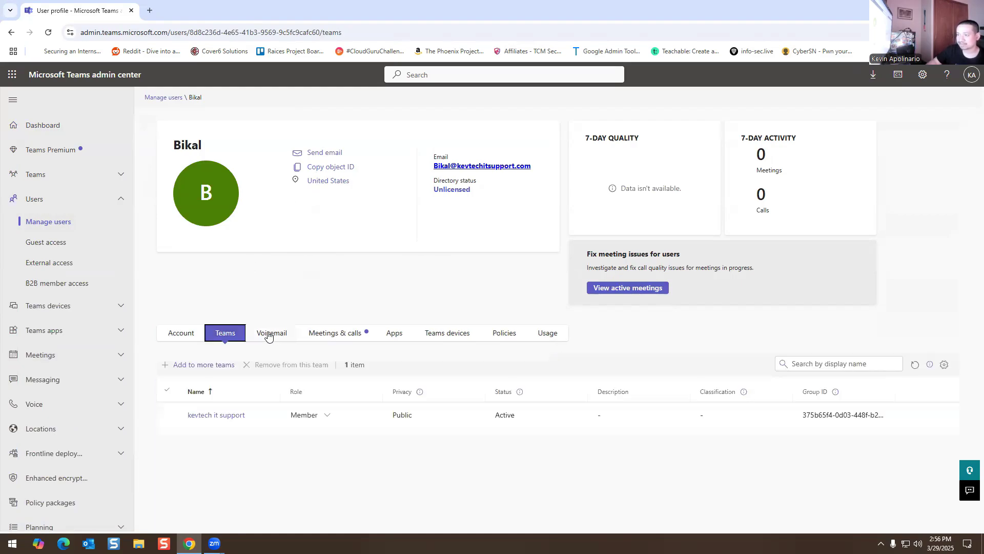
pyautogui.click(328, 416)
pyautogui.click(209, 466)
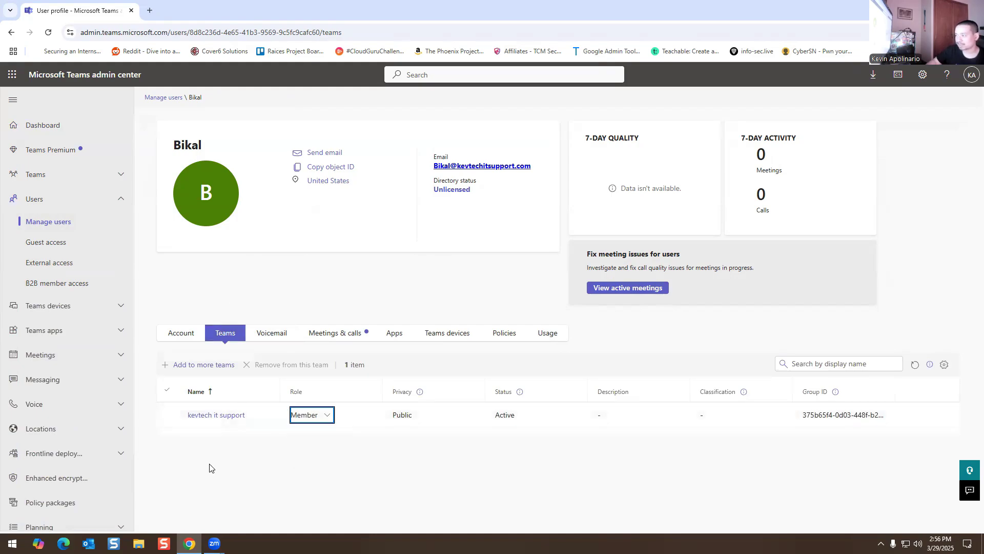
# Review the user's voicemail settings, including call answering, call transferring and out-of-office greetings.
pyautogui.click(274, 336)
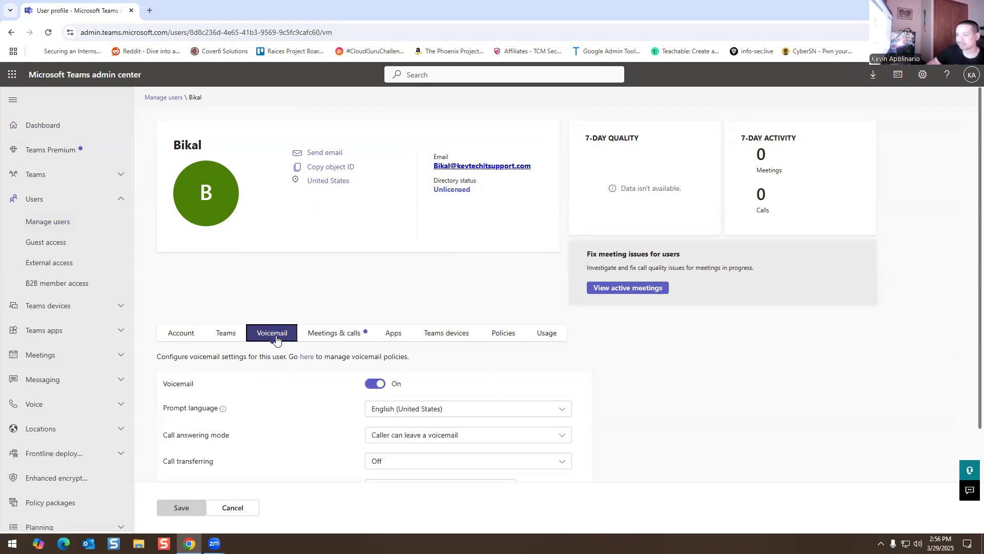
pyautogui.scroll(-2, 308, 328)
pyautogui.scroll(-1, 309, 328)
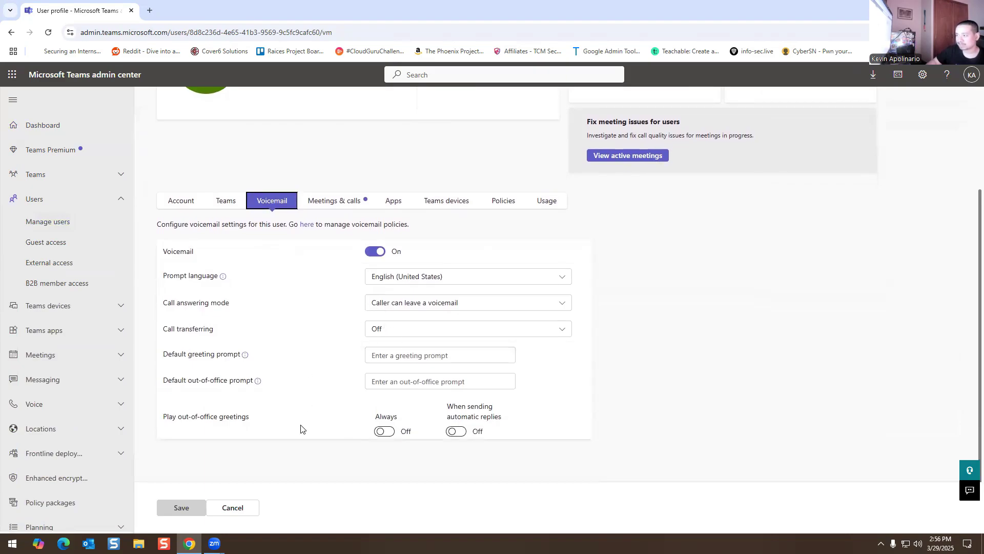
pyautogui.scroll(3, 321, 328)
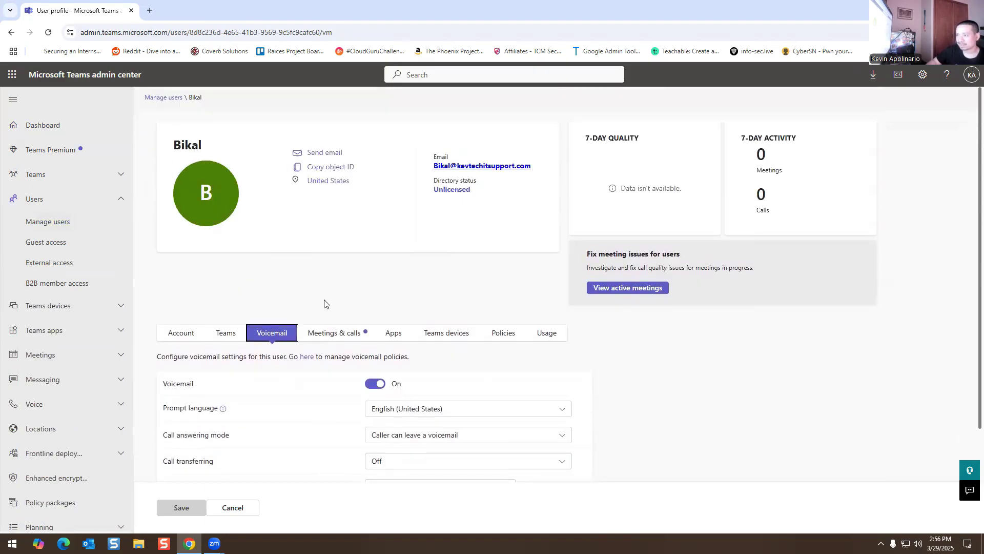
# Look through the user's Meetings & calls page and the full list of policies assigned to them.
pyautogui.click(349, 339)
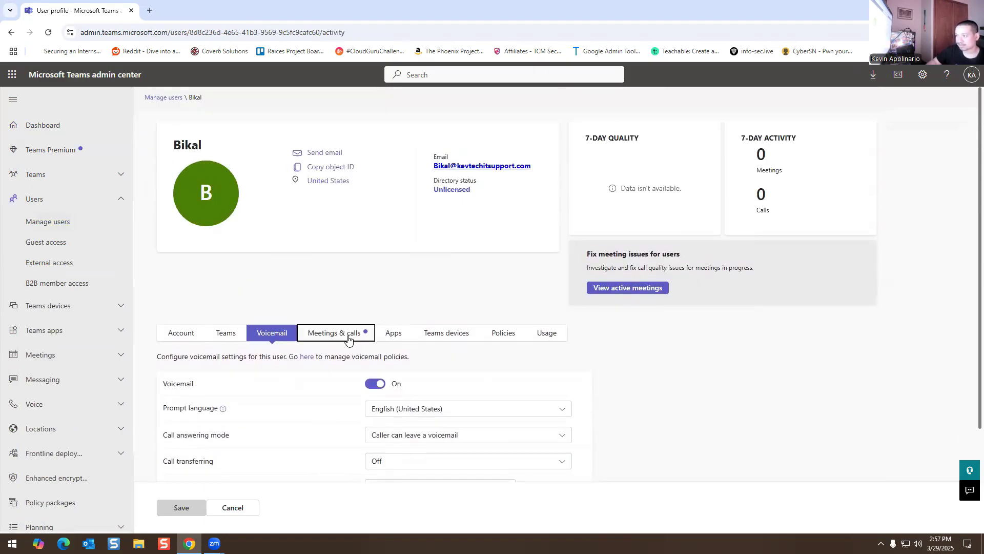
pyautogui.click(500, 336)
pyautogui.scroll(-2, 147, 298)
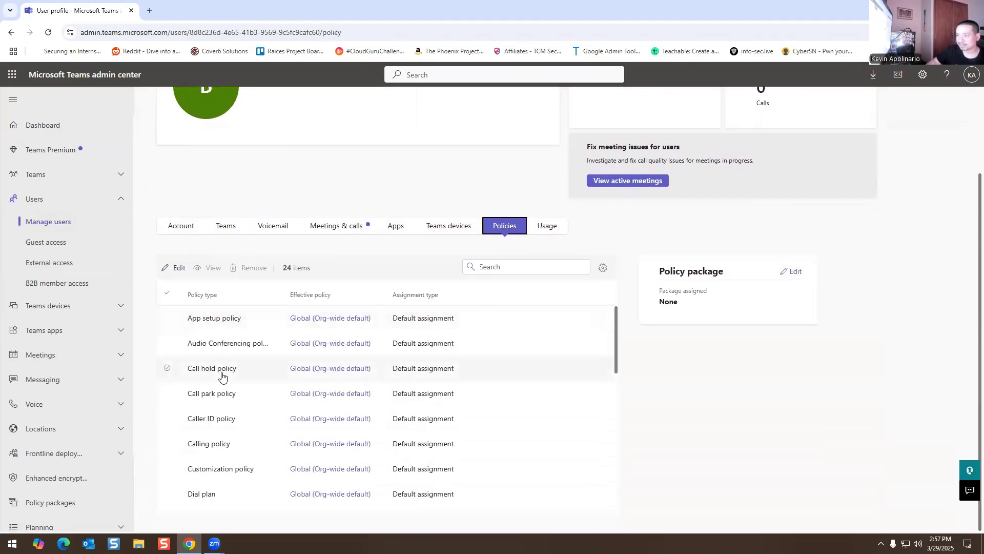
pyautogui.scroll(-2, 225, 379)
pyautogui.scroll(-2, 205, 313)
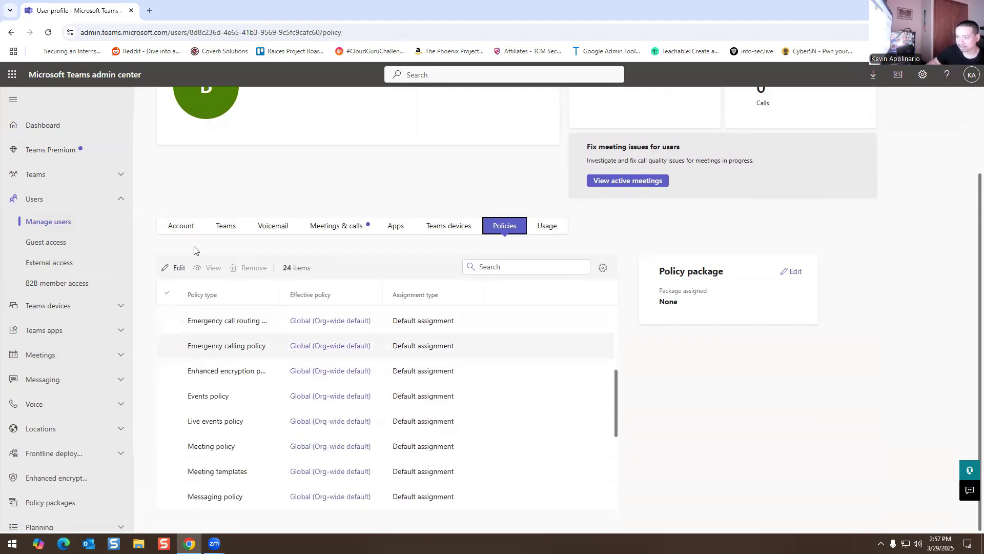
pyautogui.scroll(-2, 195, 328)
pyautogui.scroll(-2, 205, 385)
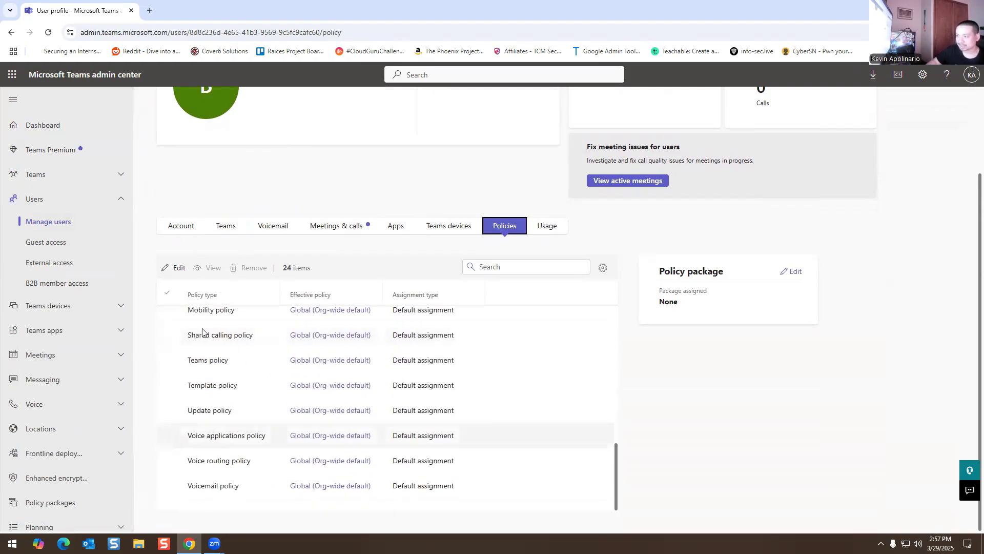
pyautogui.scroll(8, 313, 445)
pyautogui.scroll(3, 291, 207)
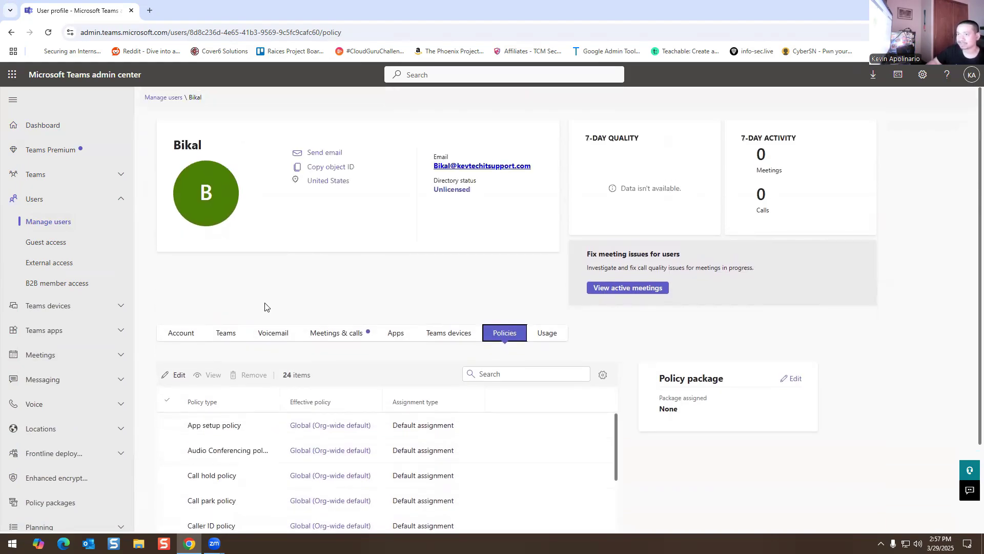
# Open the organization's Guest access settings and set Guest access to On.
pyautogui.click(46, 241)
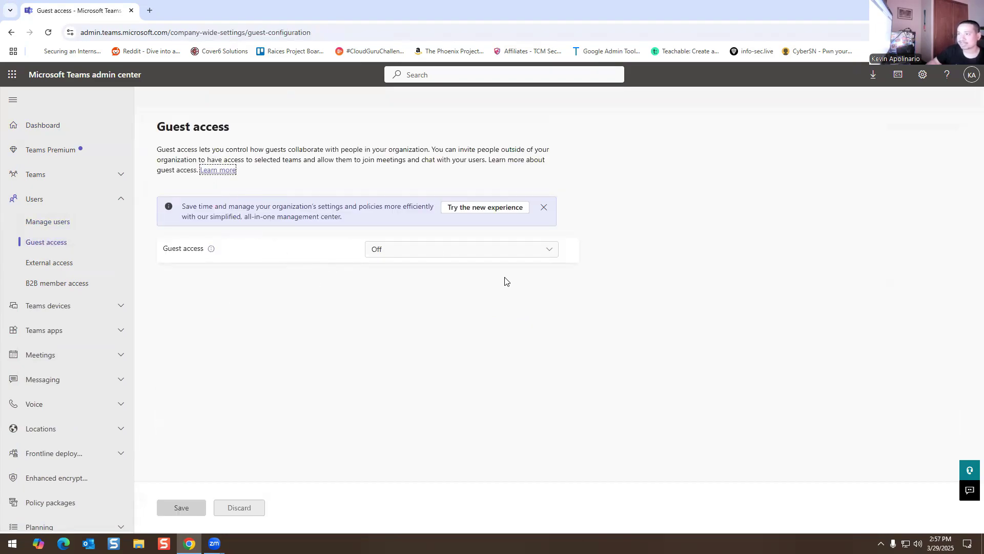
pyautogui.click(438, 252)
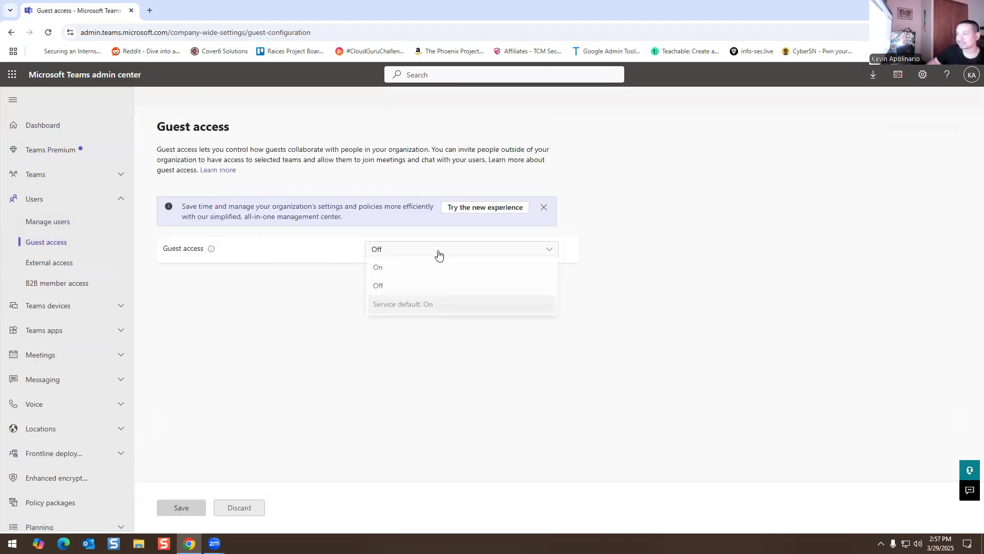
pyautogui.click(382, 276)
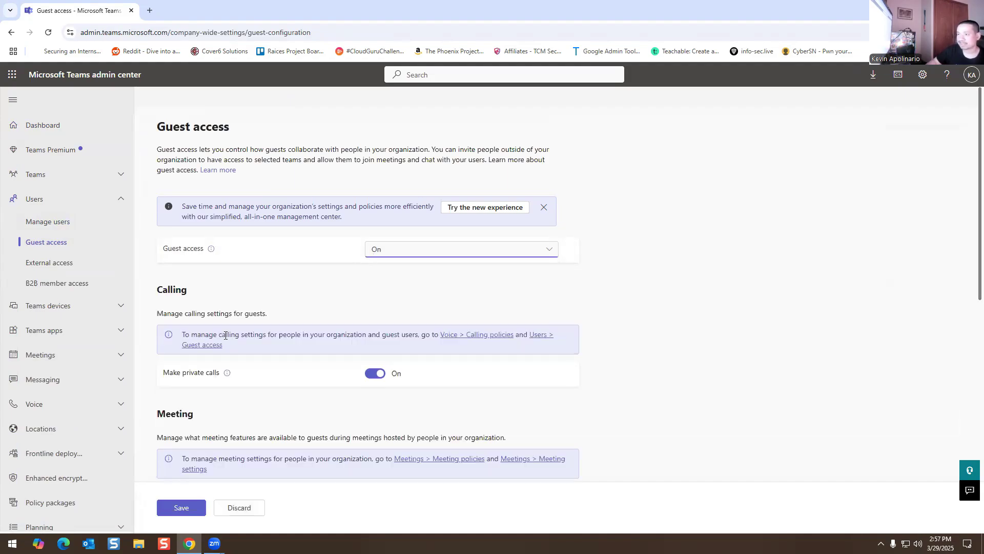
# Review the calling, meeting and messaging options available for guests.
pyautogui.scroll(-1, 239, 347)
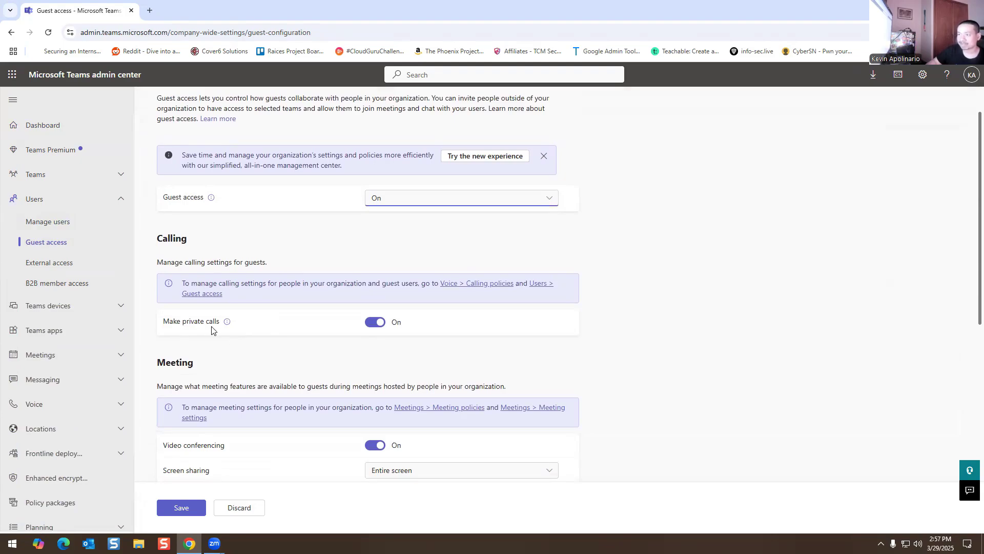
pyautogui.scroll(-2, 229, 330)
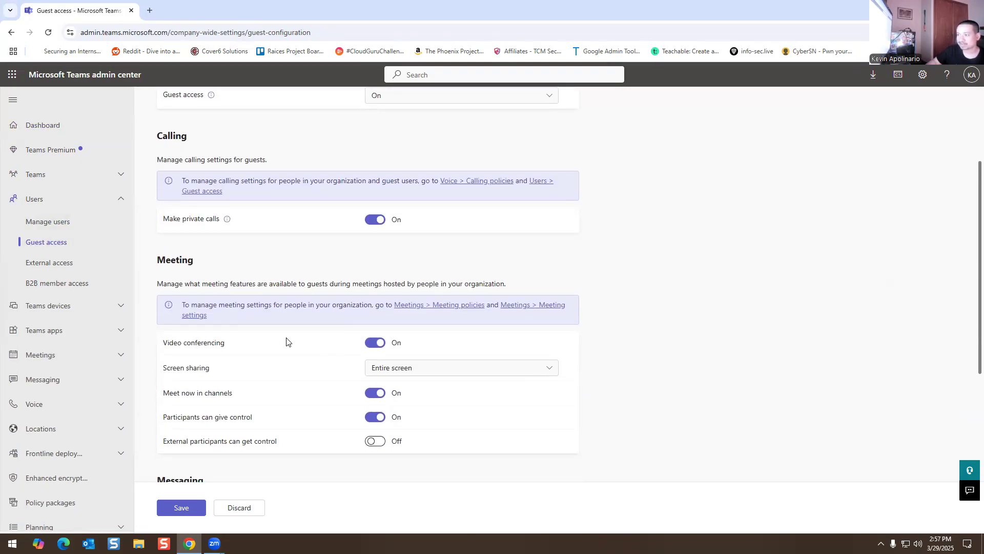
pyautogui.scroll(-2, 286, 342)
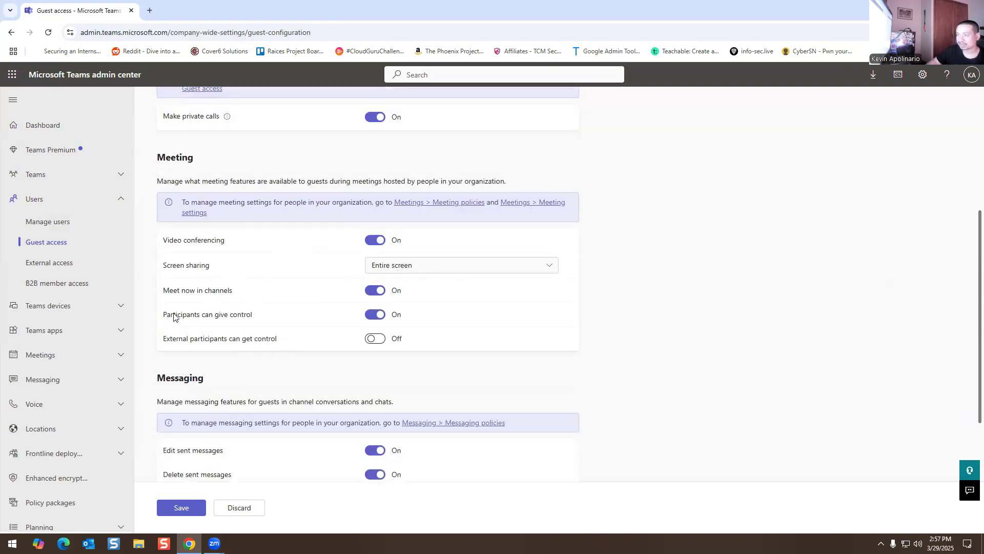
pyautogui.scroll(5, 200, 362)
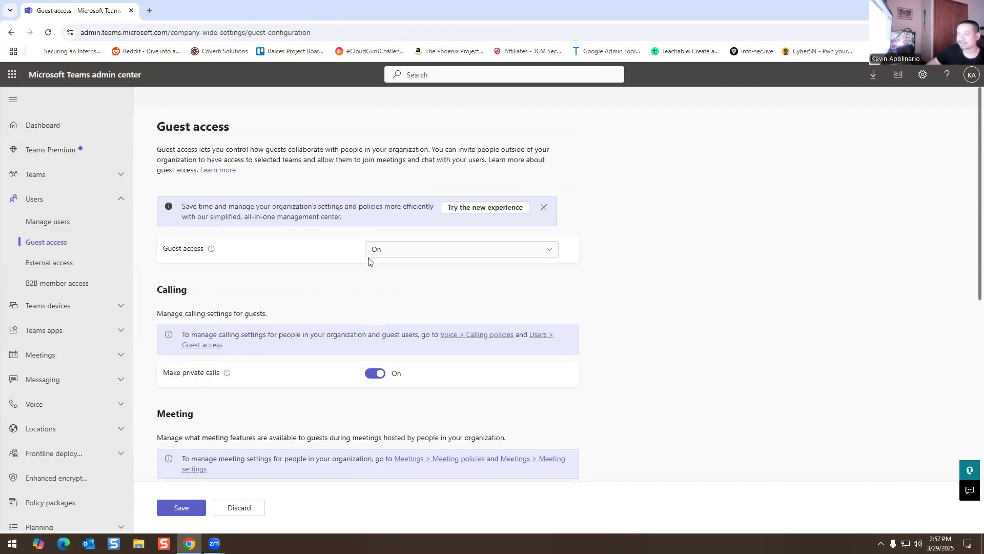
# Set Guest access to Off and back to On.
pyautogui.click(391, 253)
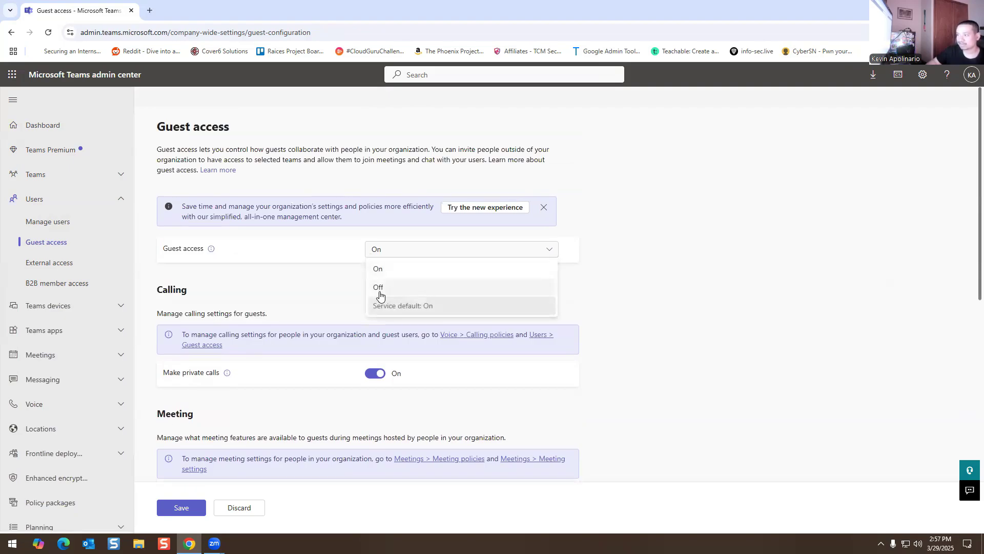
pyautogui.click(379, 288)
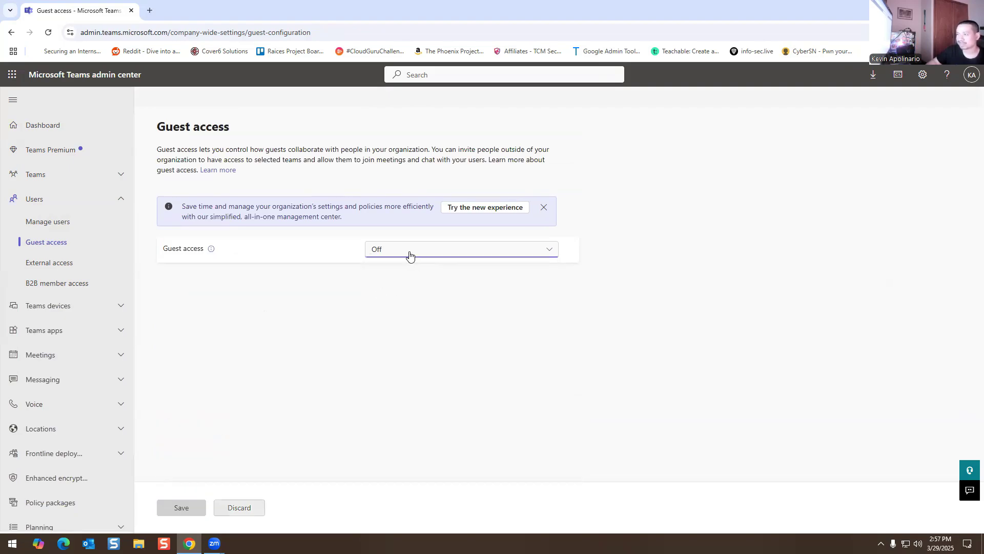
pyautogui.click(410, 255)
pyautogui.click(393, 265)
# Set Screen sharing for guests to Not enabled in the meeting options.
pyautogui.scroll(-1, 338, 308)
pyautogui.scroll(-4, 330, 334)
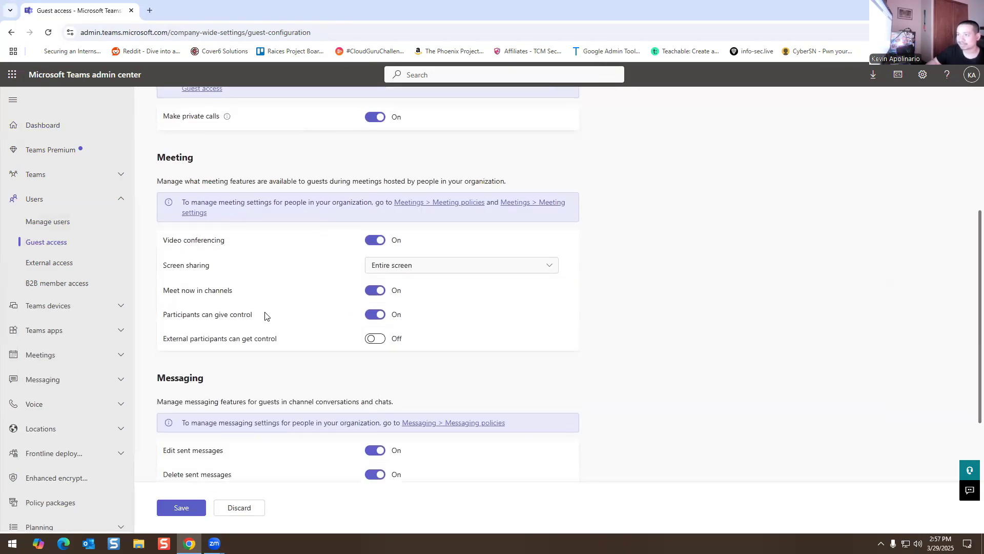
pyautogui.click(406, 271)
pyautogui.click(388, 285)
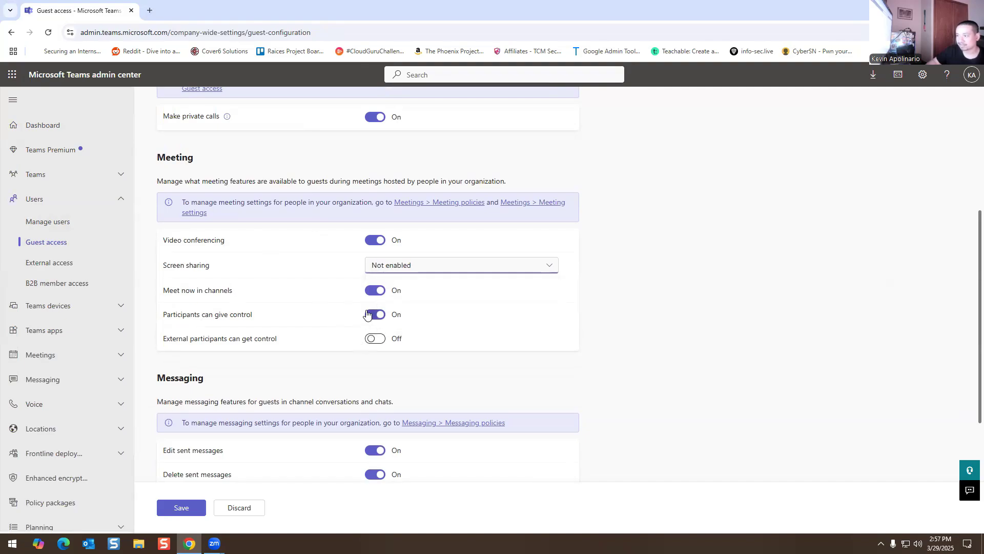
# Turn off guest chat, deleting chats, deleting and editing sent messages, Giphy, memes and stickers in the messaging options.
pyautogui.scroll(-4, 374, 314)
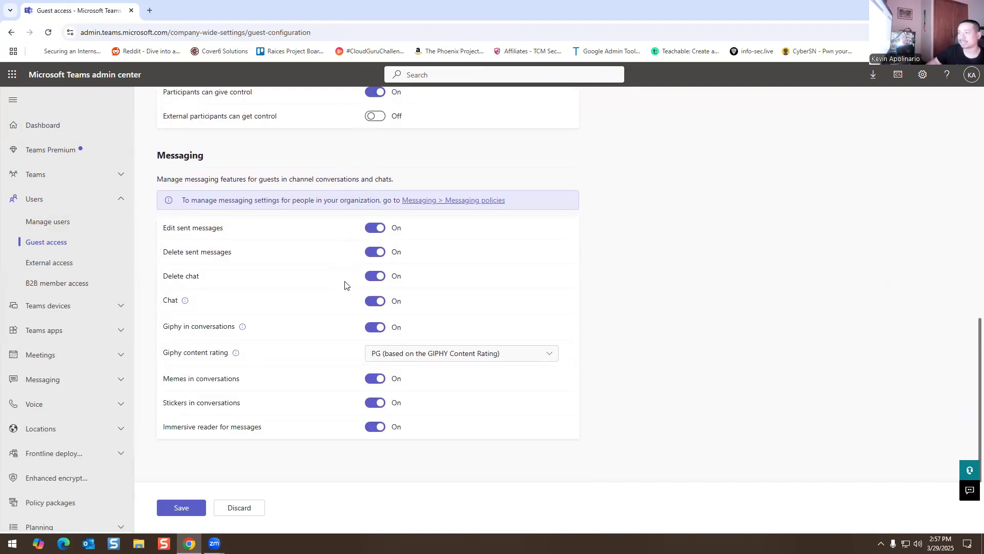
pyautogui.click(373, 302)
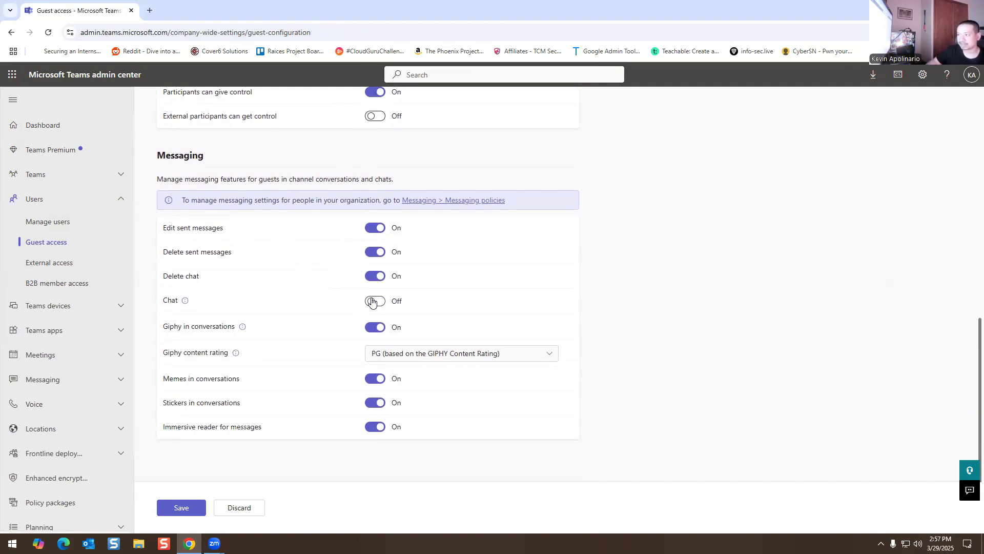
pyautogui.click(379, 253)
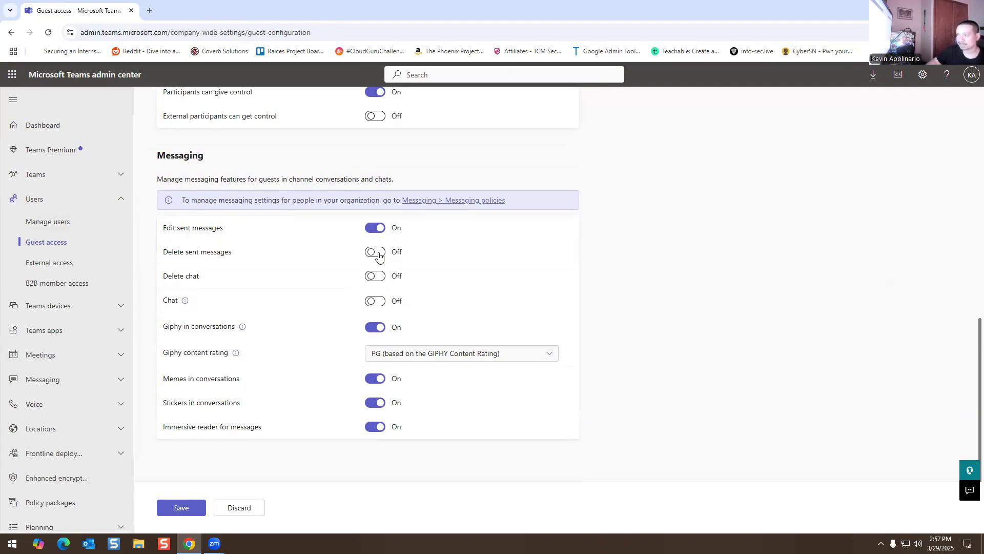
pyautogui.click(378, 229)
pyautogui.click(385, 329)
pyautogui.click(375, 382)
pyautogui.click(375, 404)
# Look back over the guest calling and meeting options, and open External access, discarding the unsaved guest changes.
pyautogui.scroll(5, 302, 352)
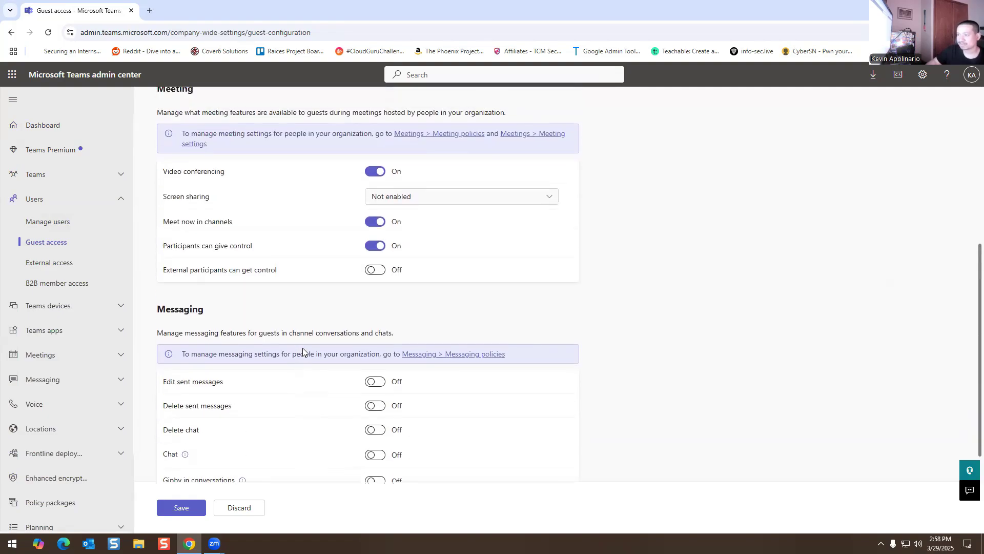
pyautogui.scroll(6, 218, 379)
pyautogui.scroll(-4, 341, 413)
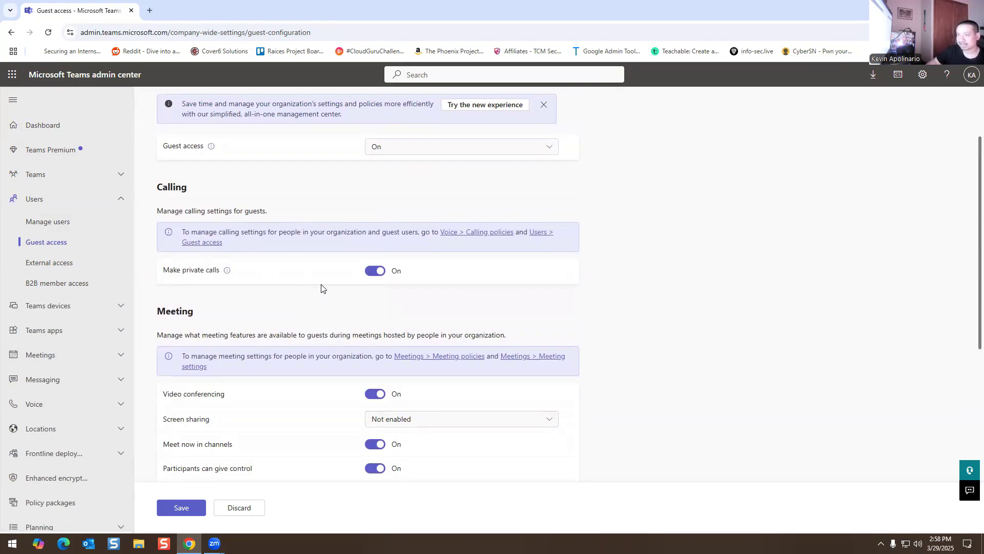
pyautogui.click(63, 262)
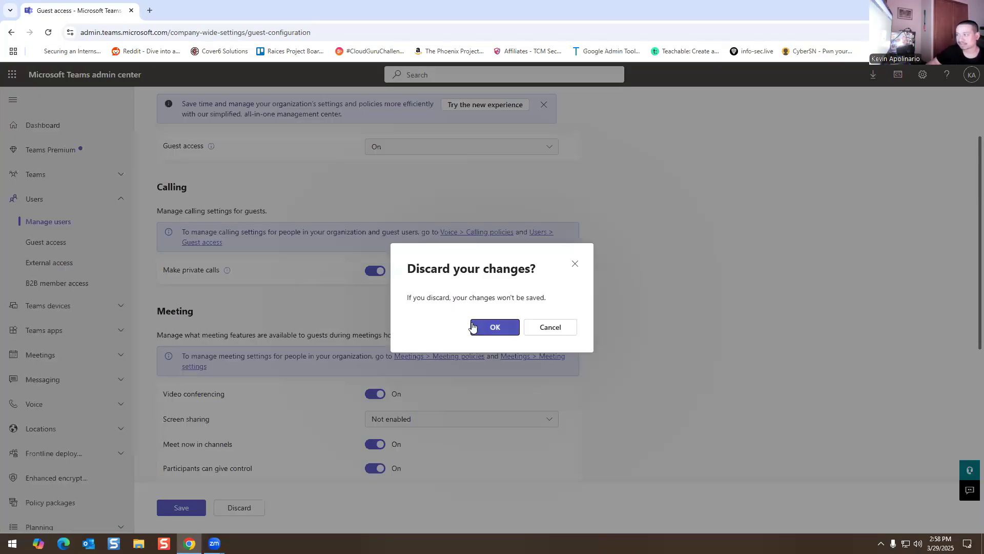
pyautogui.click(472, 326)
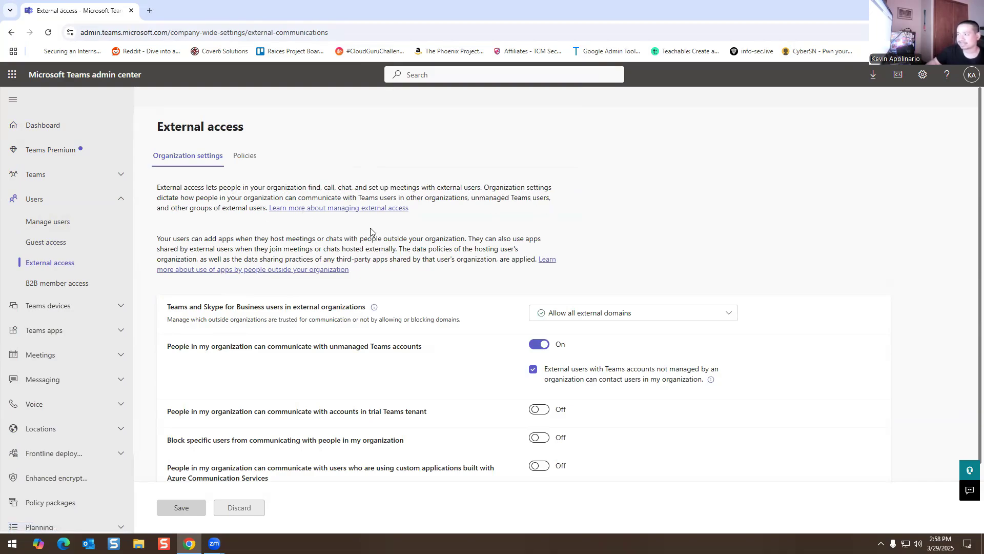
# Try Allow only specific external domains, view its form for adding a domain, and switch back to Allow all external domains.
pyautogui.scroll(-3, 370, 231)
pyautogui.click(640, 236)
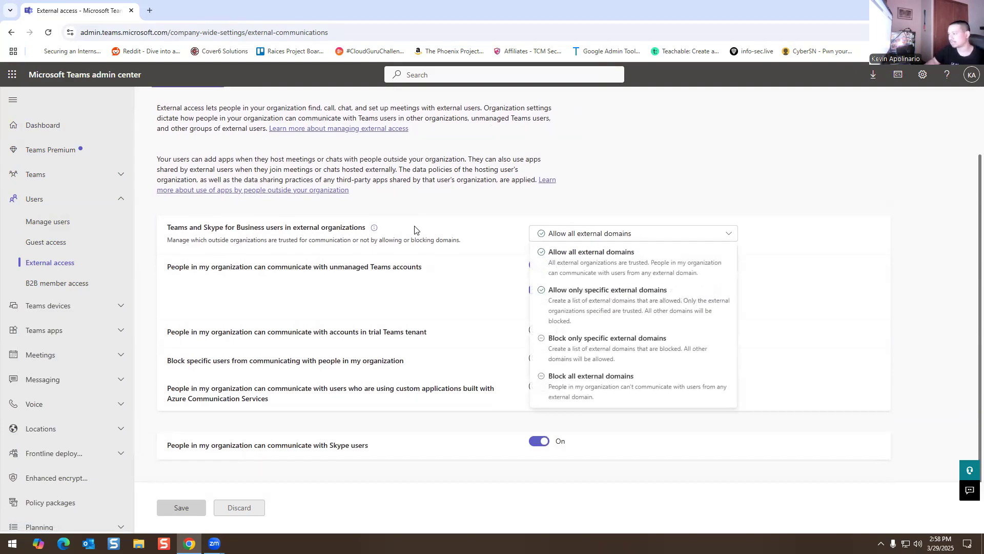
pyautogui.click(590, 291)
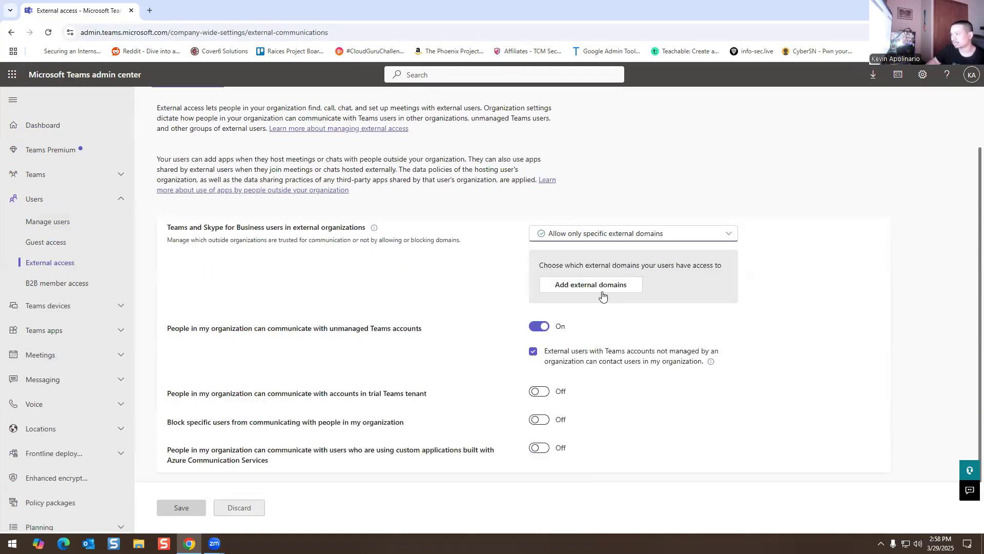
pyautogui.click(572, 289)
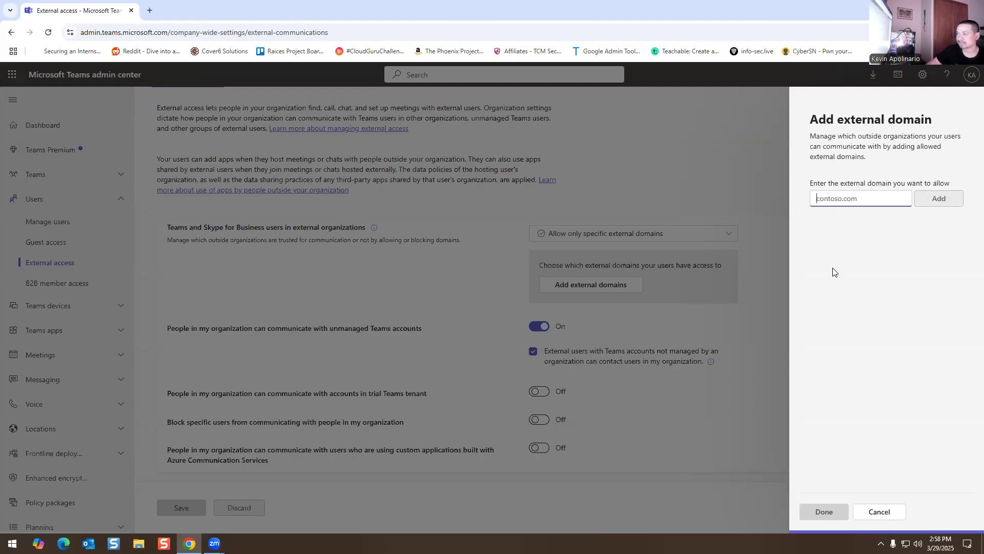
pyautogui.click(879, 512)
pyautogui.click(615, 234)
pyautogui.click(571, 255)
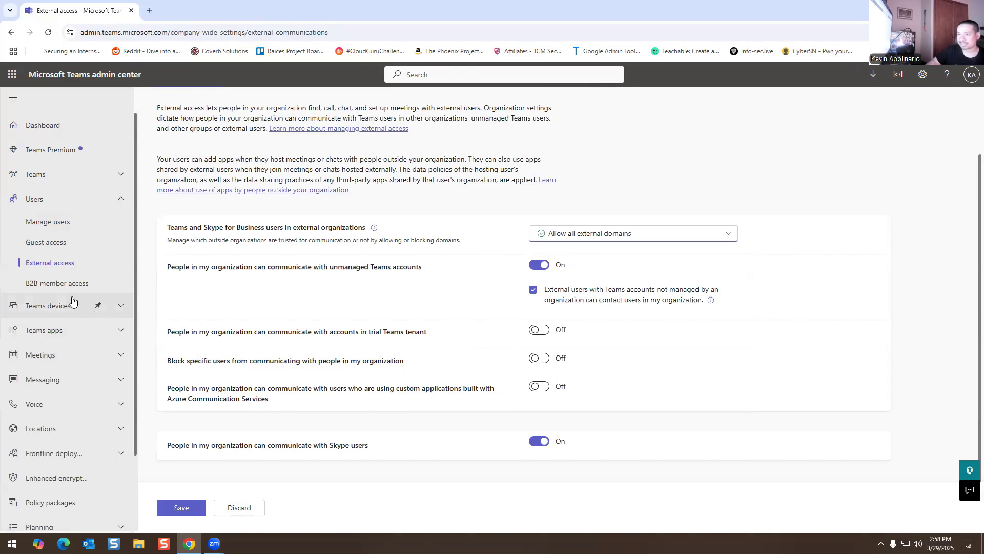
# Open the B2B member access settings, discarding the unsaved external access changes.
pyautogui.click(48, 221)
pyautogui.click(494, 327)
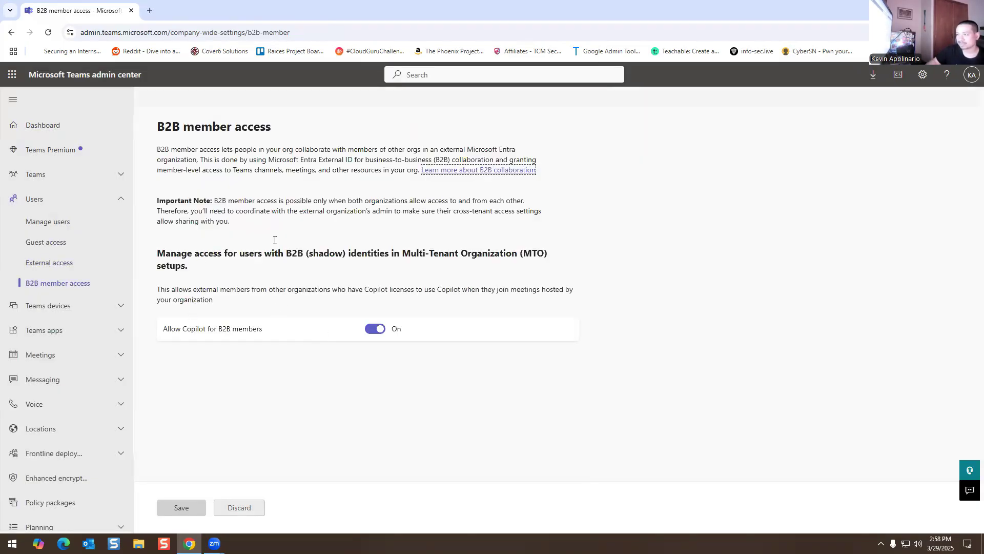
# View the Teams devices store and the Teams Rooms on Windows page.
pyautogui.scroll(-1, 31, 257)
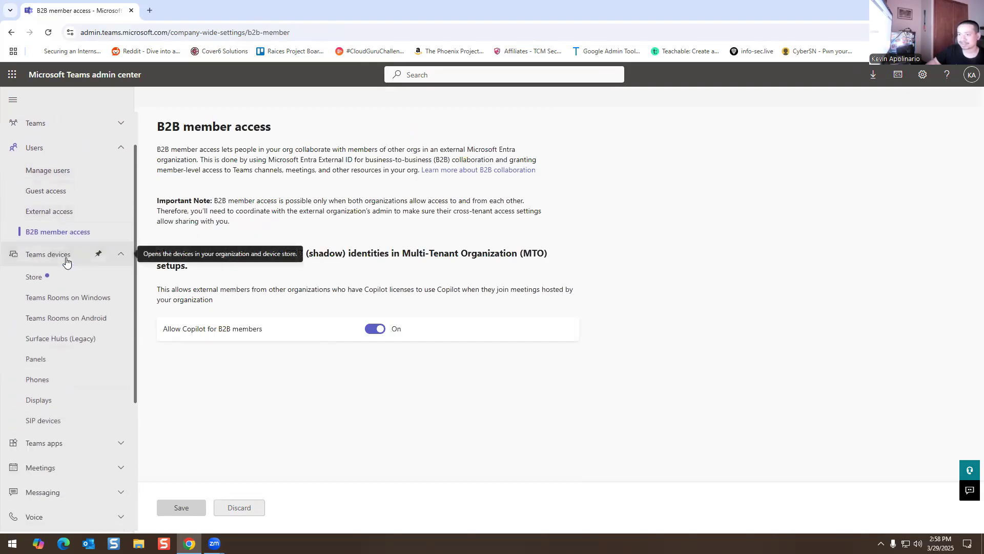
pyautogui.click(34, 277)
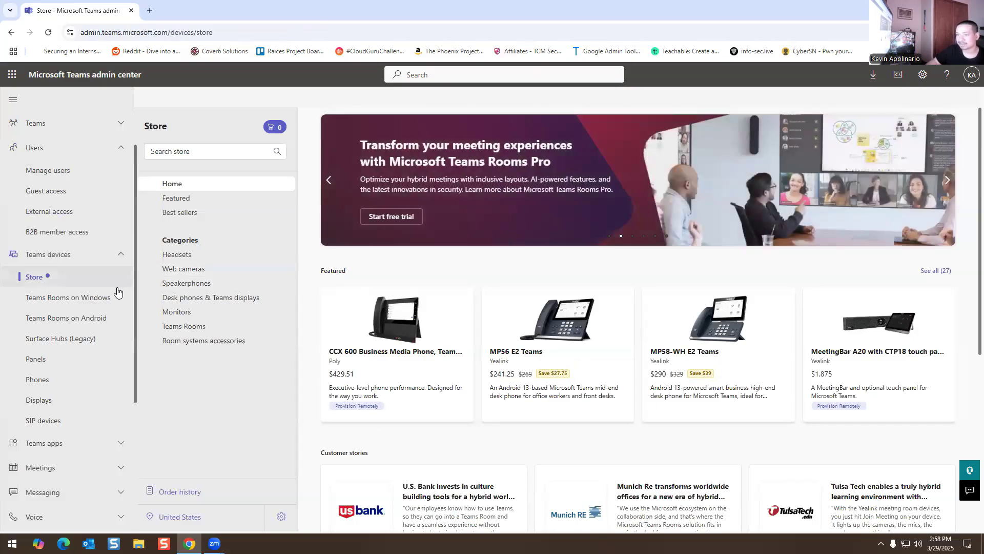
pyautogui.click(60, 299)
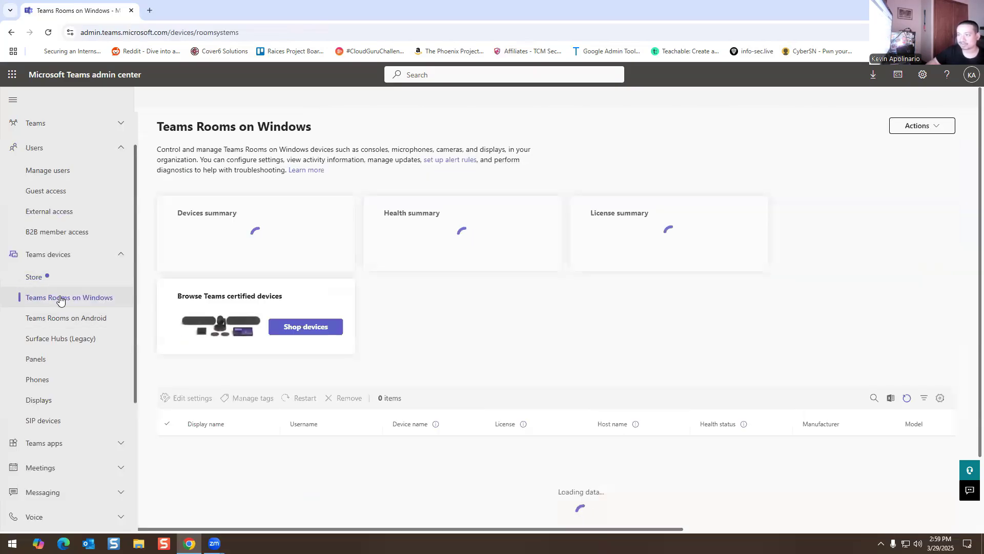
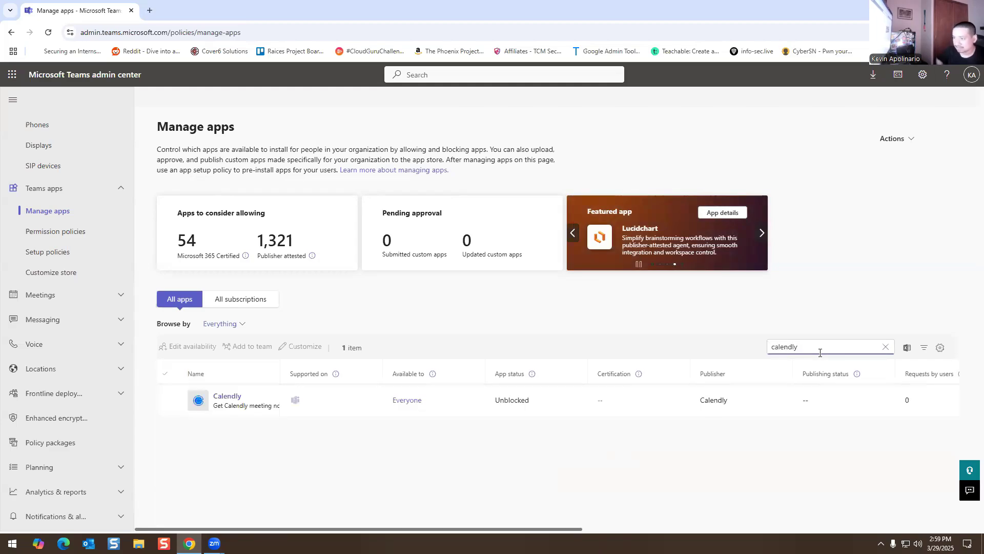
# Try making the Calendly app available to No one, and discard the availability change.
pyautogui.click(353, 403)
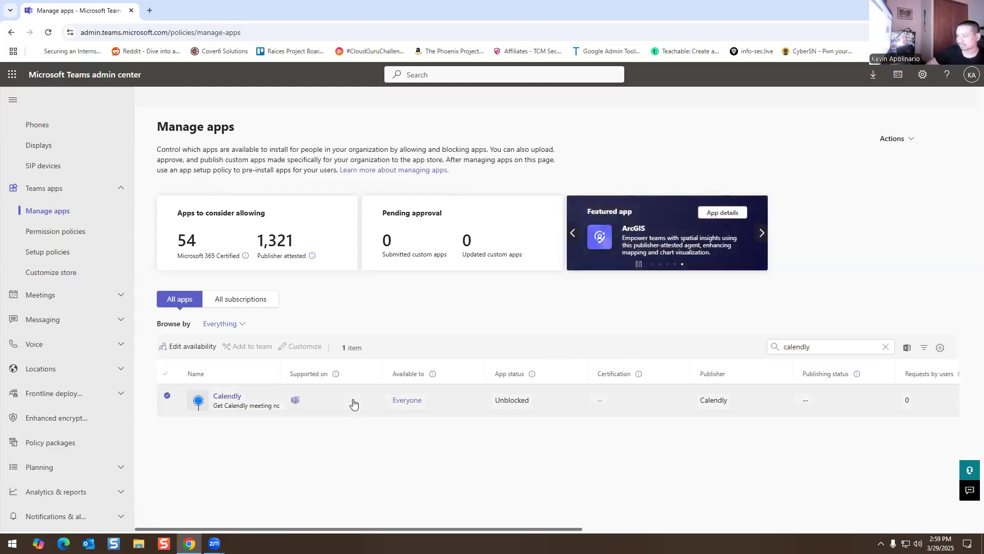
pyautogui.click(187, 348)
pyautogui.click(899, 185)
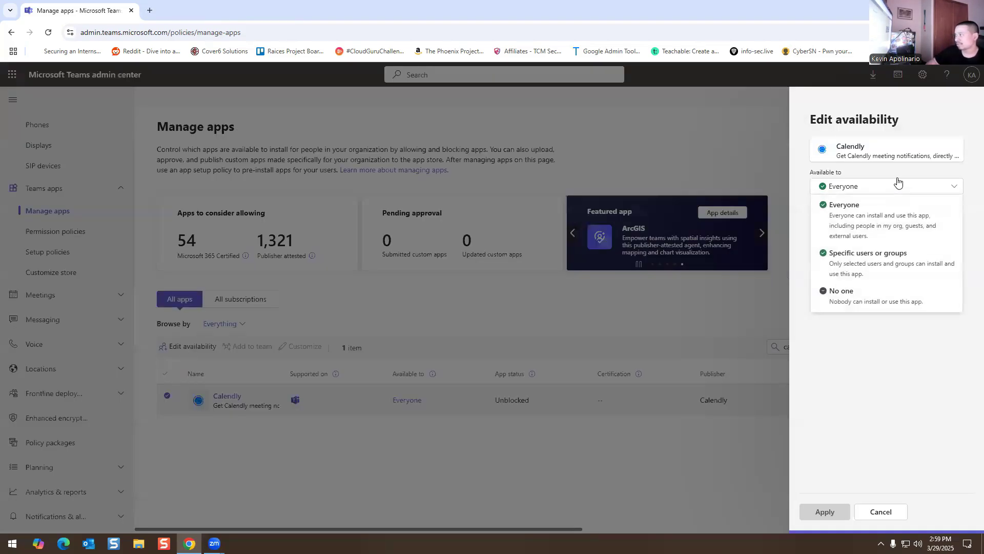
pyautogui.click(861, 311)
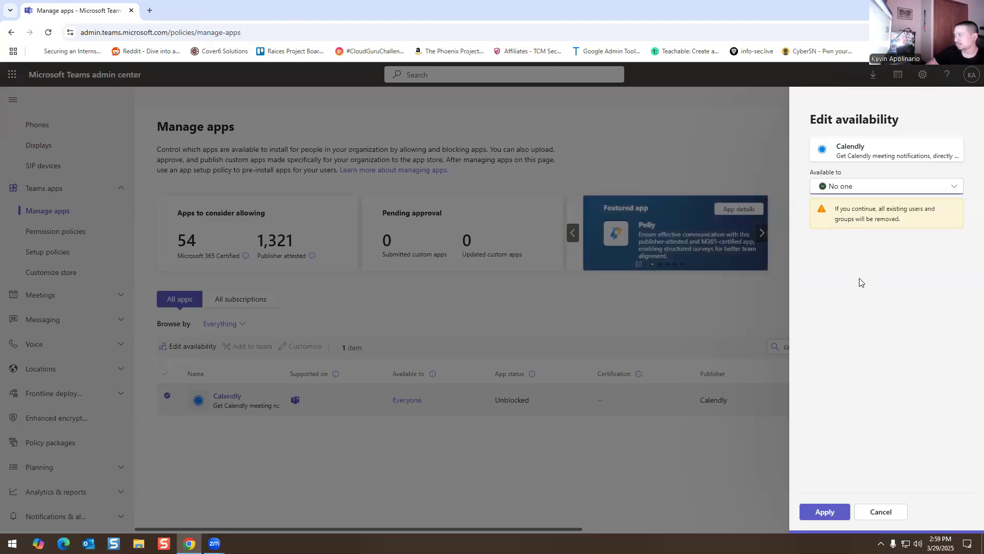
pyautogui.click(895, 511)
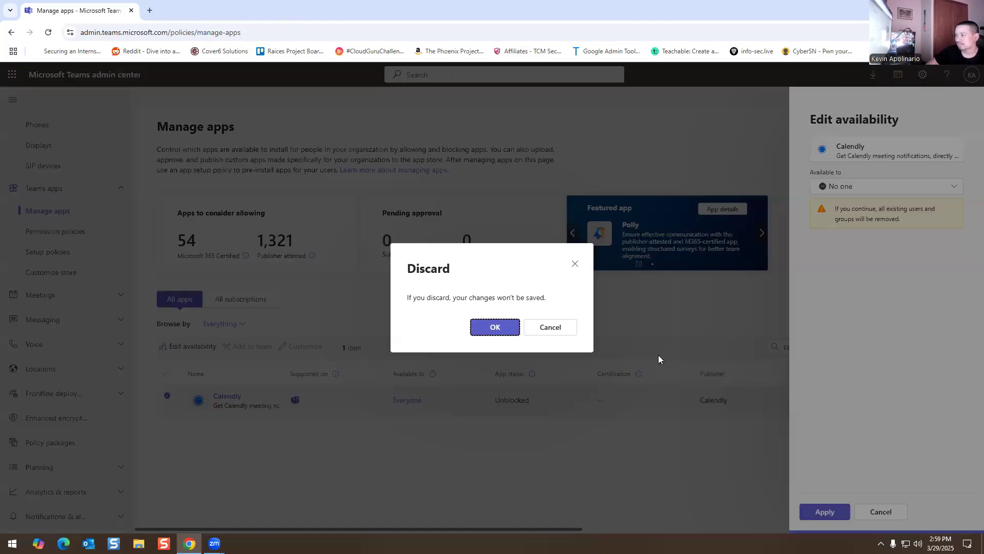
pyautogui.click(500, 326)
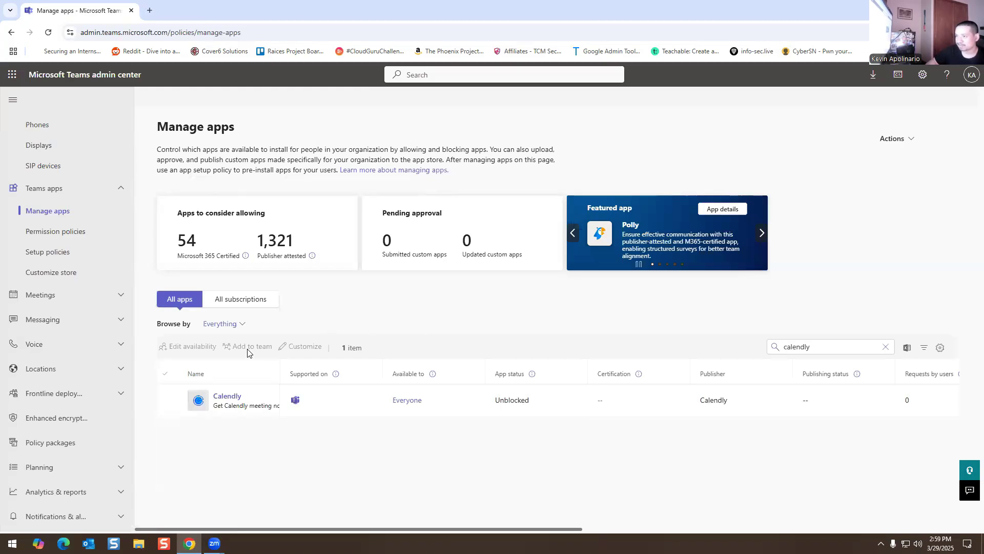
# Check the options for browsing apps, clear the Calendly search and look through the full app list.
pyautogui.click(223, 326)
pyautogui.click(417, 437)
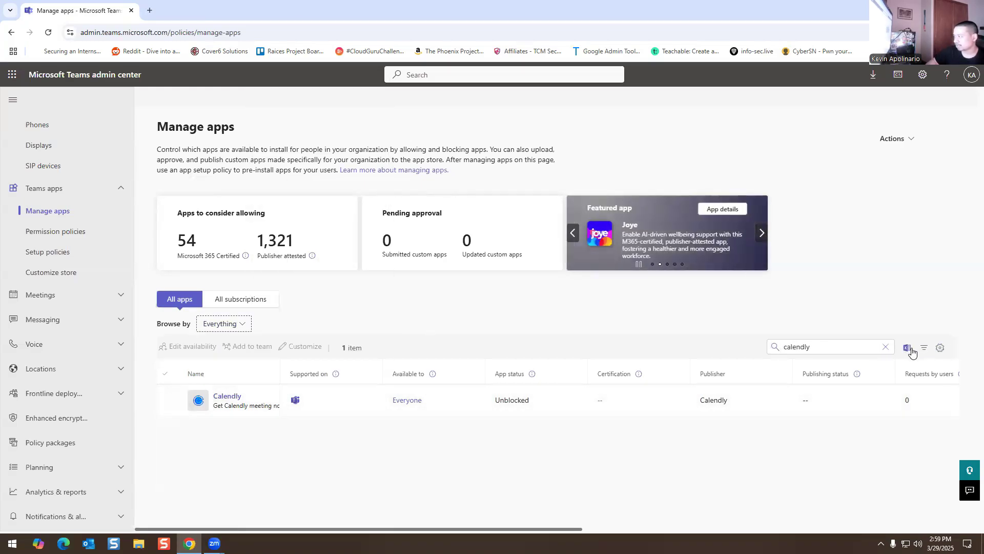
pyautogui.click(887, 347)
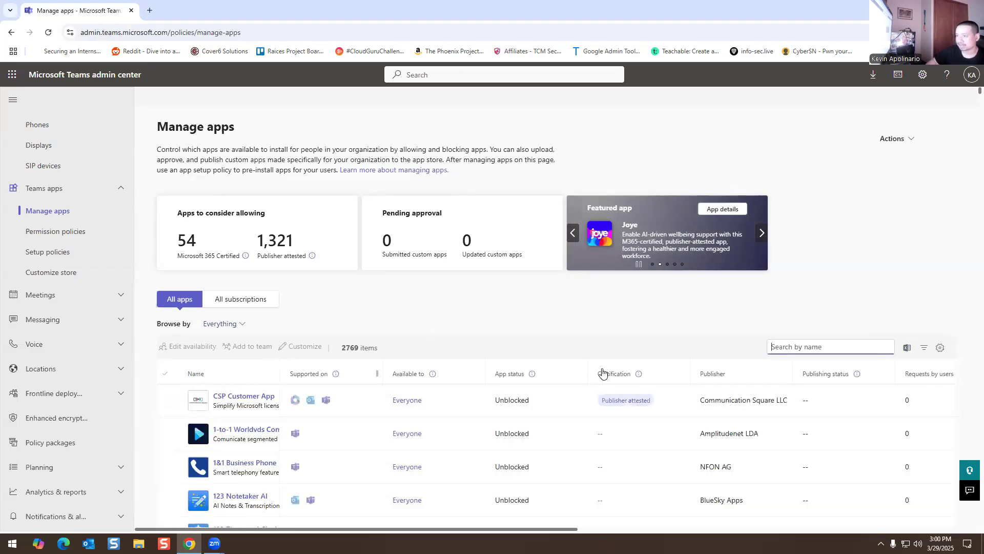
pyautogui.scroll(-4, 336, 405)
pyautogui.scroll(4, 331, 412)
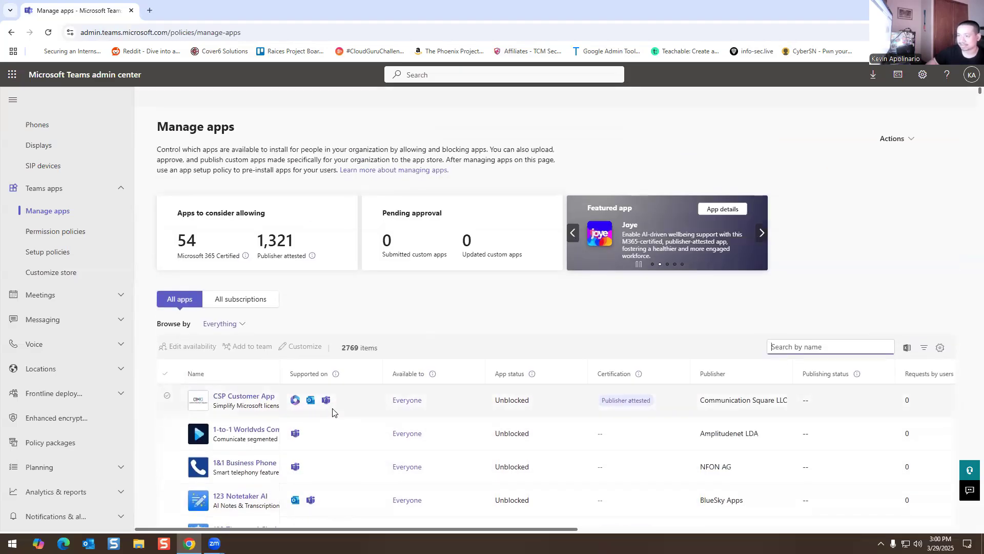
pyautogui.scroll(-4, 330, 410)
# View the app permission policies page and open the app setup policies.
pyautogui.click(52, 230)
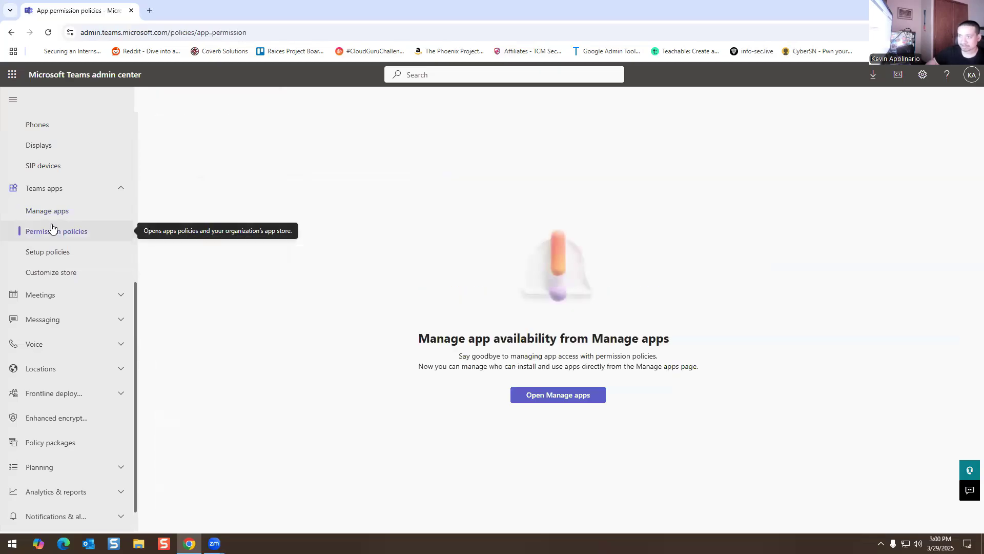
pyautogui.click(45, 260)
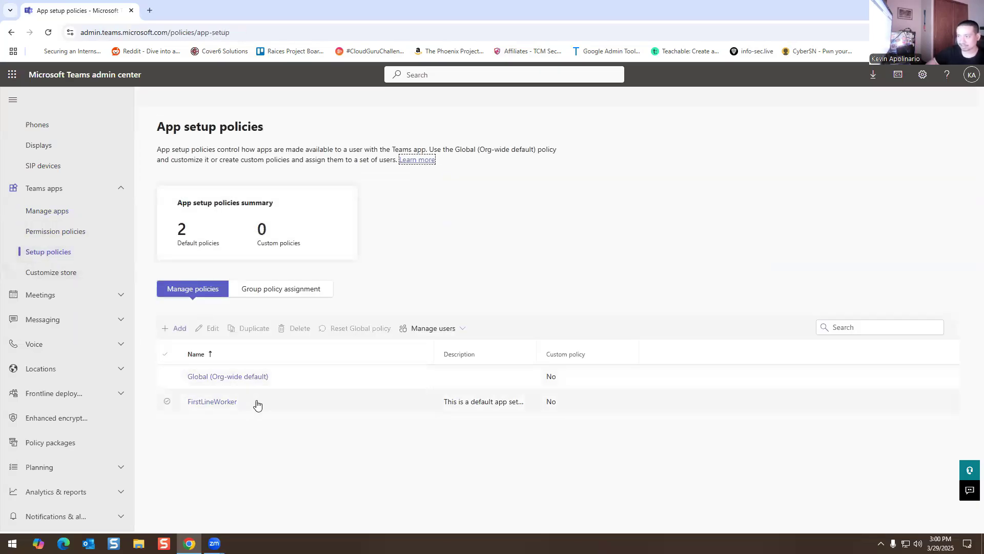
# Start a new app setup policy and select Activity among its pinned app bar apps.
pyautogui.click(164, 330)
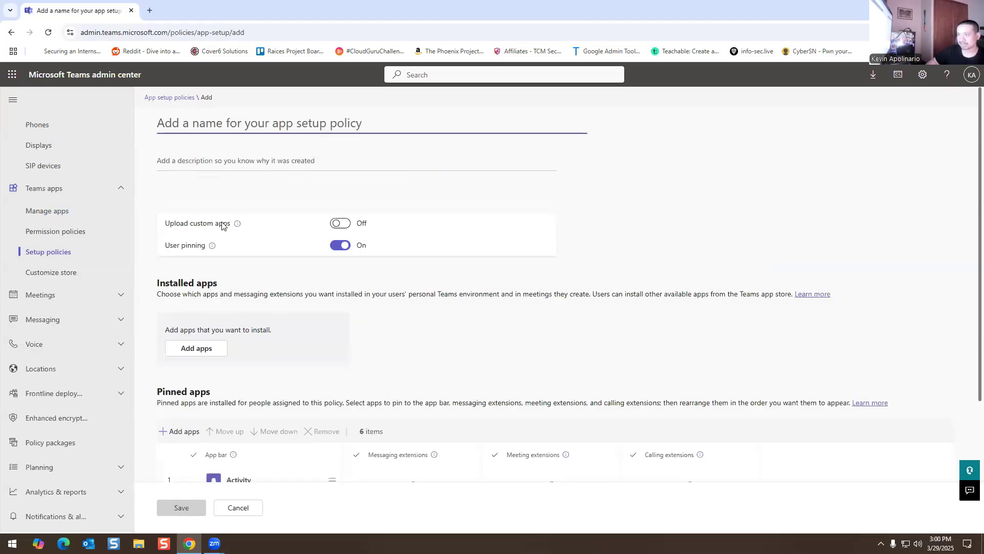
pyautogui.scroll(-4, 172, 303)
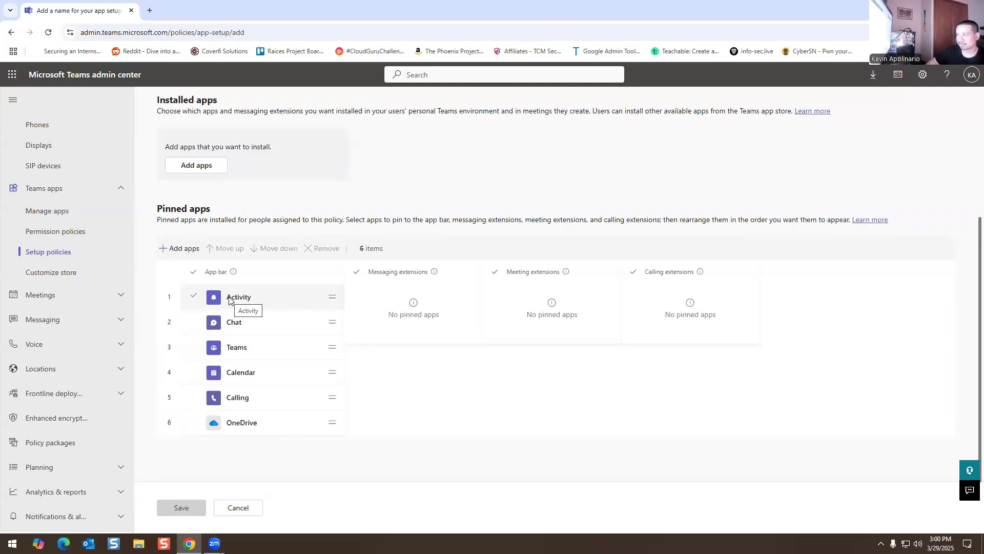
pyautogui.click(332, 302)
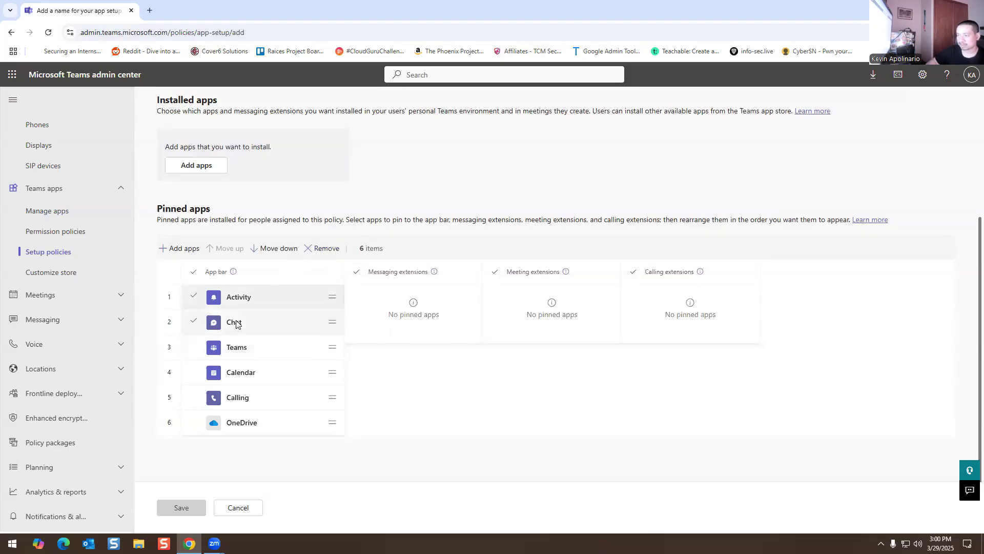
pyautogui.click(225, 378)
pyautogui.click(220, 378)
# Add Calendly to the pinned apps of the new app setup policy.
pyautogui.click(184, 249)
pyautogui.write('calendly')
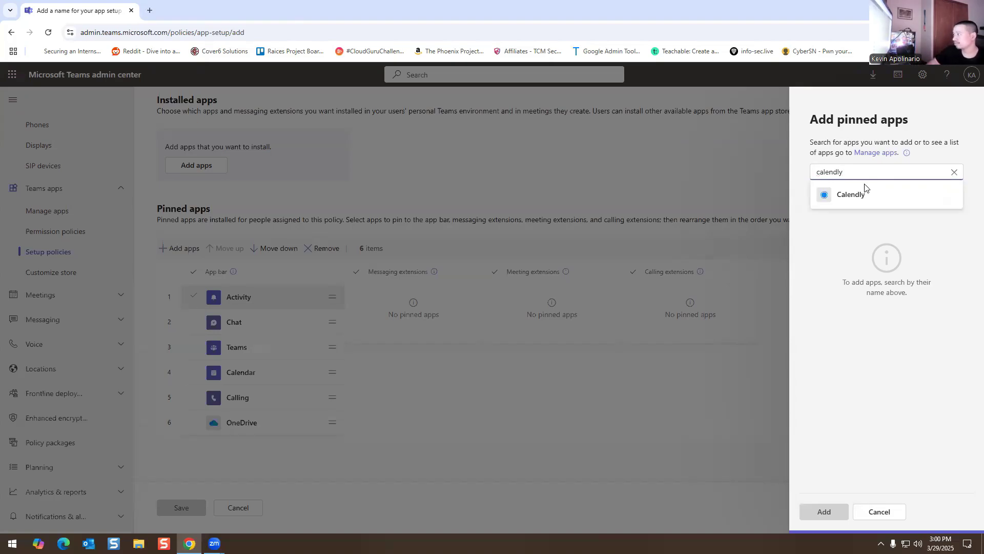
pyautogui.click(928, 193)
pyautogui.click(823, 512)
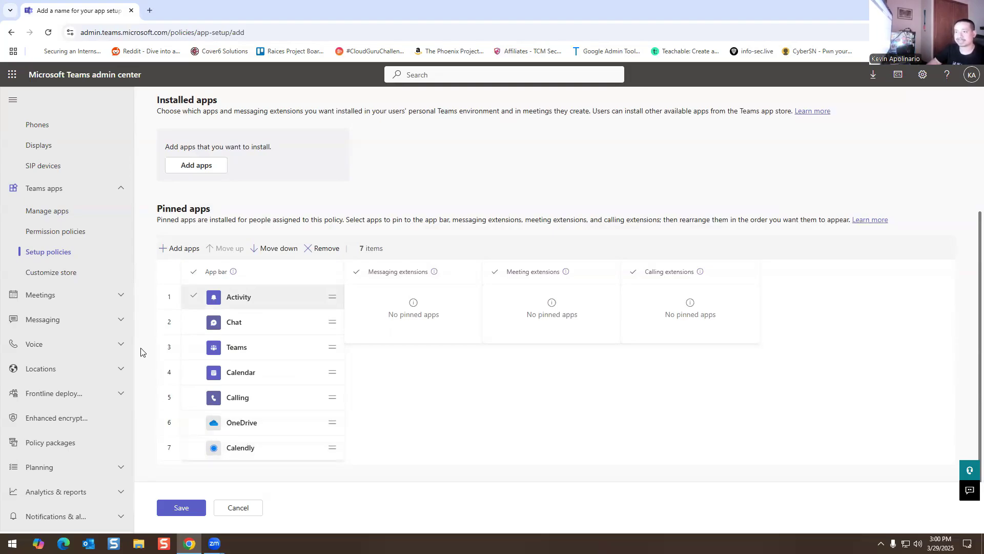
# Discard the unsaved app setup policy and start a new Audio Conferencing policy under the meeting settings.
pyautogui.click(120, 296)
pyautogui.click(53, 319)
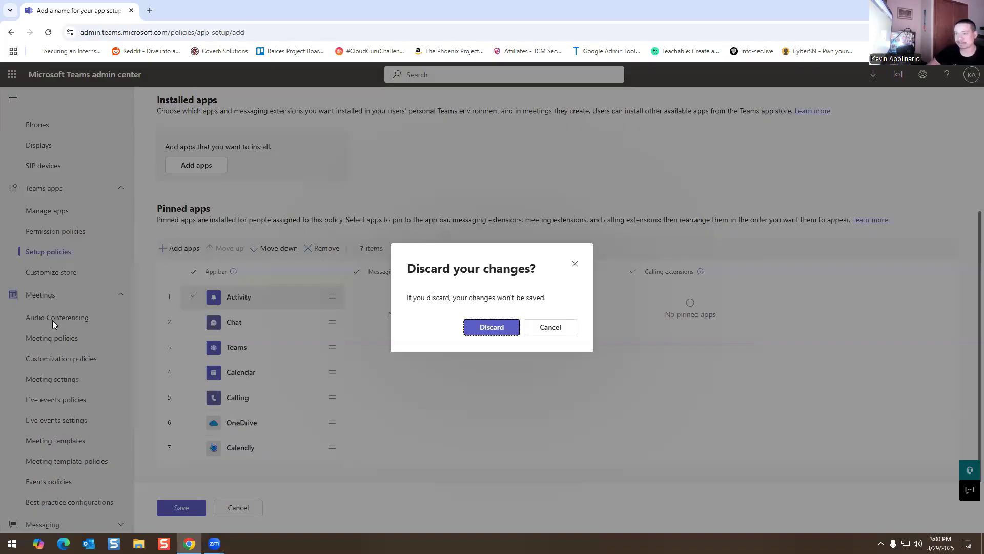
pyautogui.click(468, 329)
pyautogui.click(171, 382)
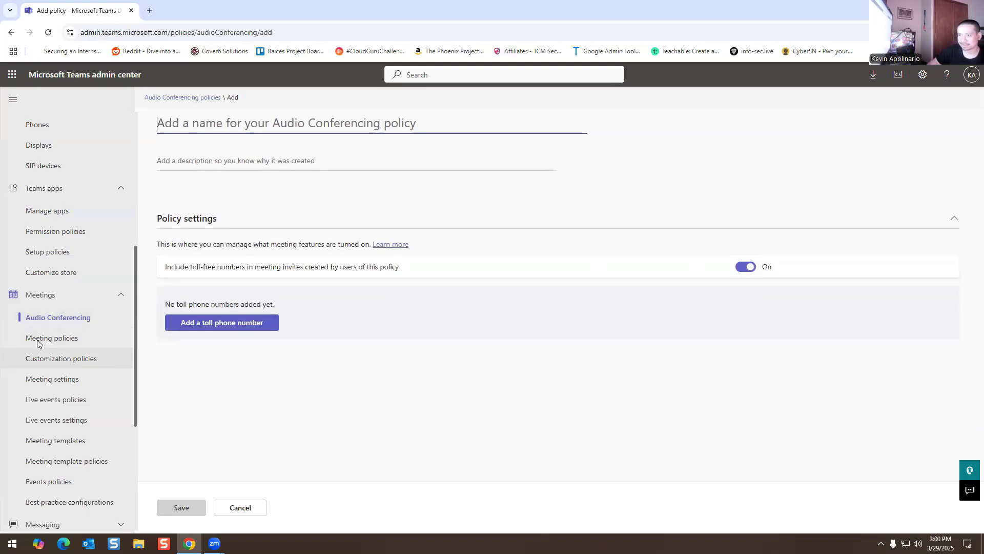
# Review the meeting scheduling settings of the RestrictedAnonymousNoRecording meeting policy and return to the meeting policies list.
pyautogui.scroll(-1, 57, 336)
pyautogui.click(59, 287)
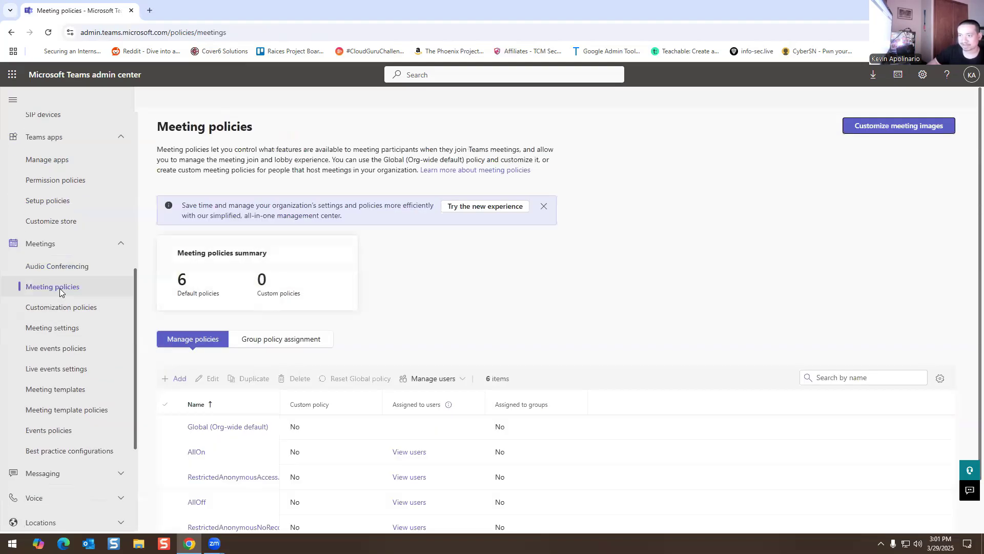
pyautogui.scroll(-1, 253, 477)
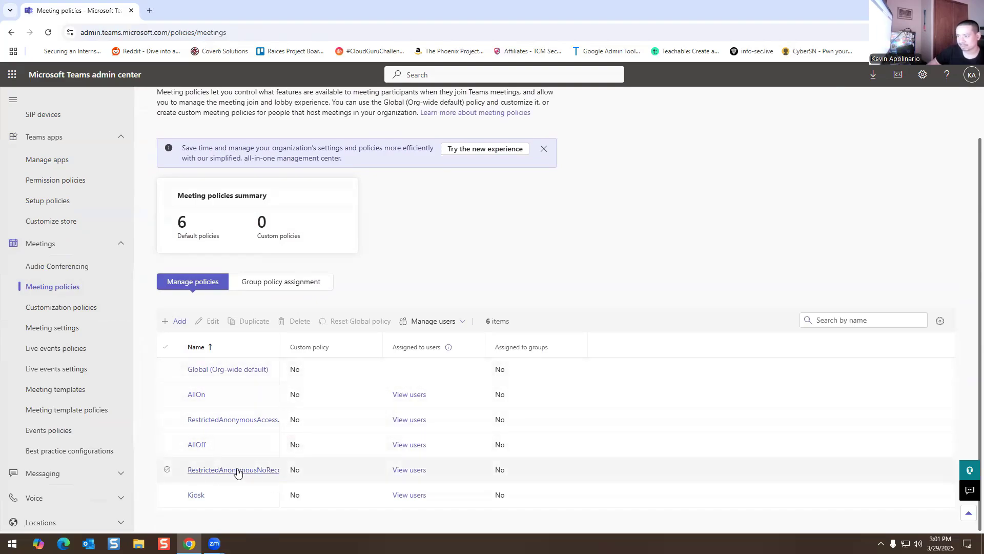
pyautogui.click(267, 472)
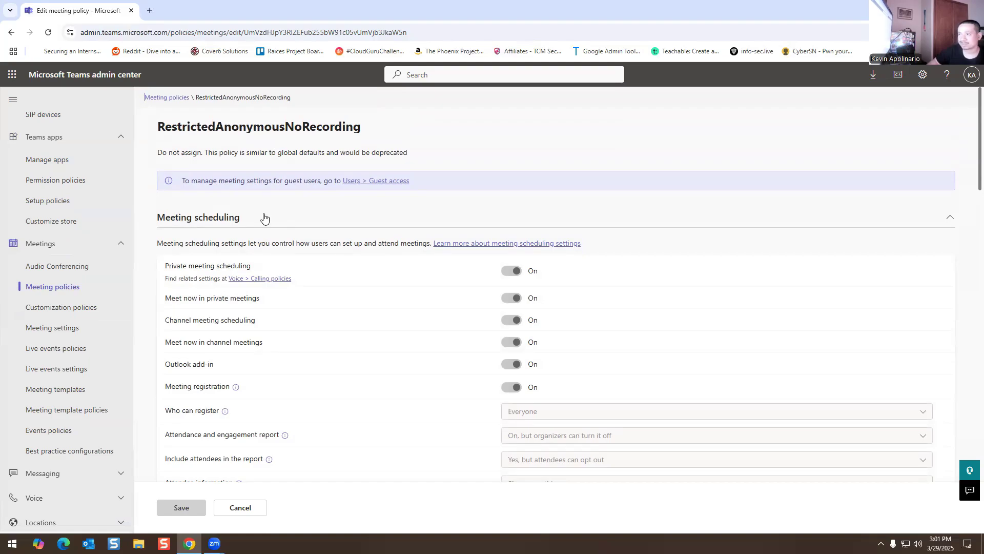
pyautogui.scroll(-1, 264, 277)
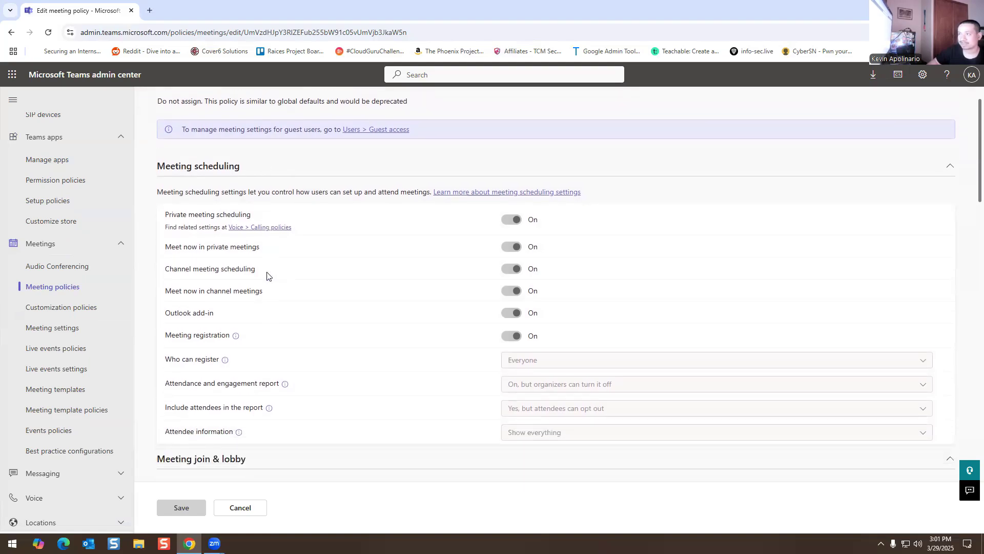
pyautogui.click(38, 287)
# Go to the messaging policies and open the Global (Org-wide default) policy.
pyautogui.scroll(-2, 71, 298)
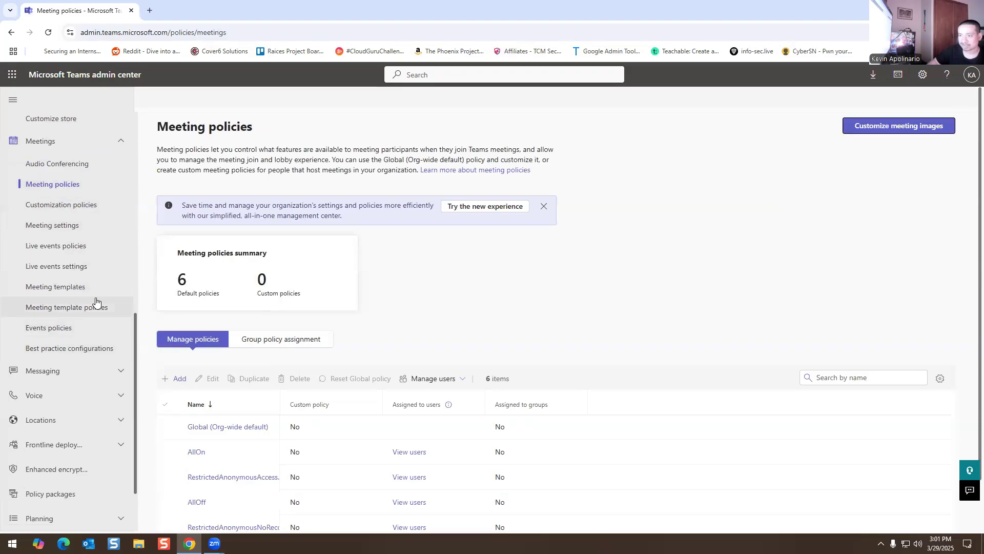
pyautogui.scroll(-2, 66, 292)
pyautogui.click(64, 289)
pyautogui.click(58, 312)
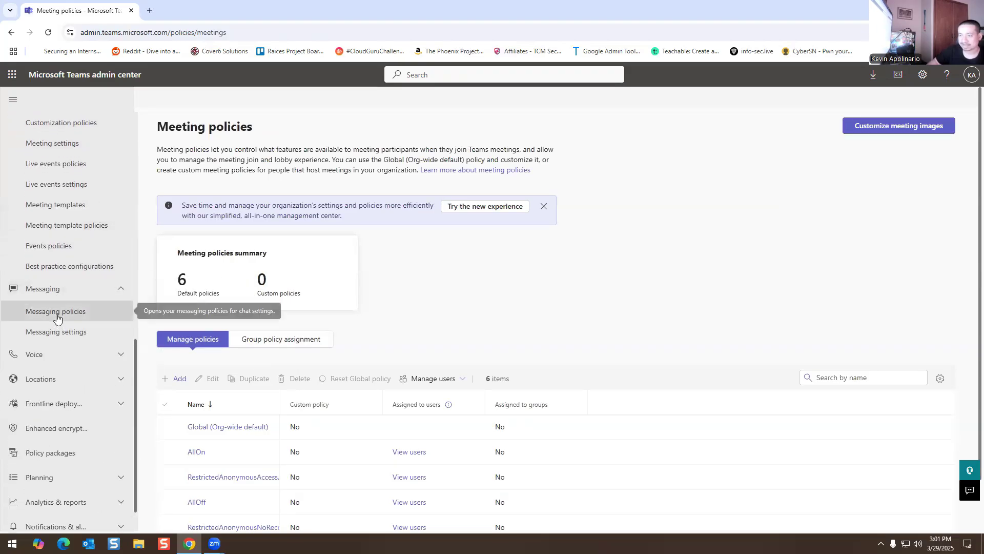
pyautogui.click(215, 427)
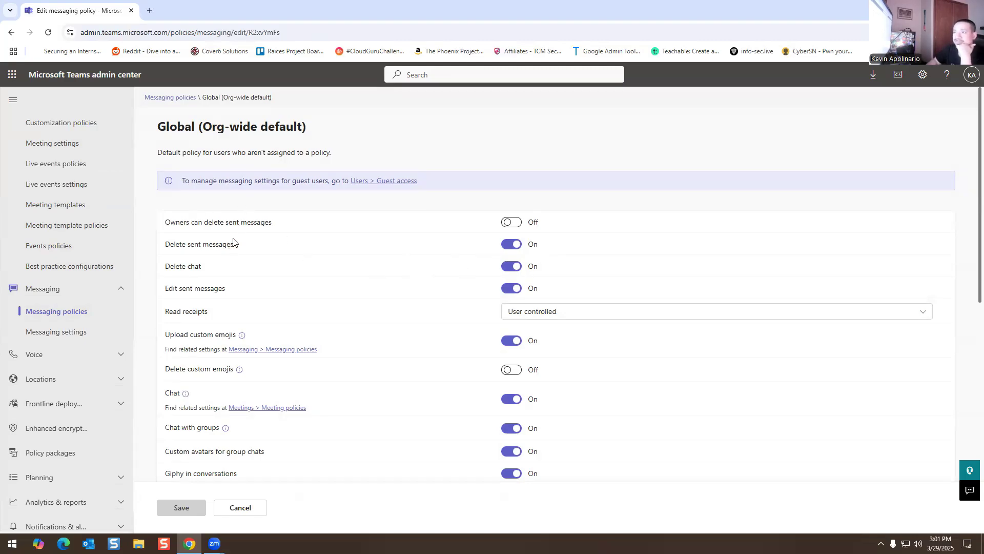
# Switch Delete sent messages, Delete chat and Edit sent messages off and back on in the Global messaging policy.
pyautogui.click(514, 246)
pyautogui.click(514, 246)
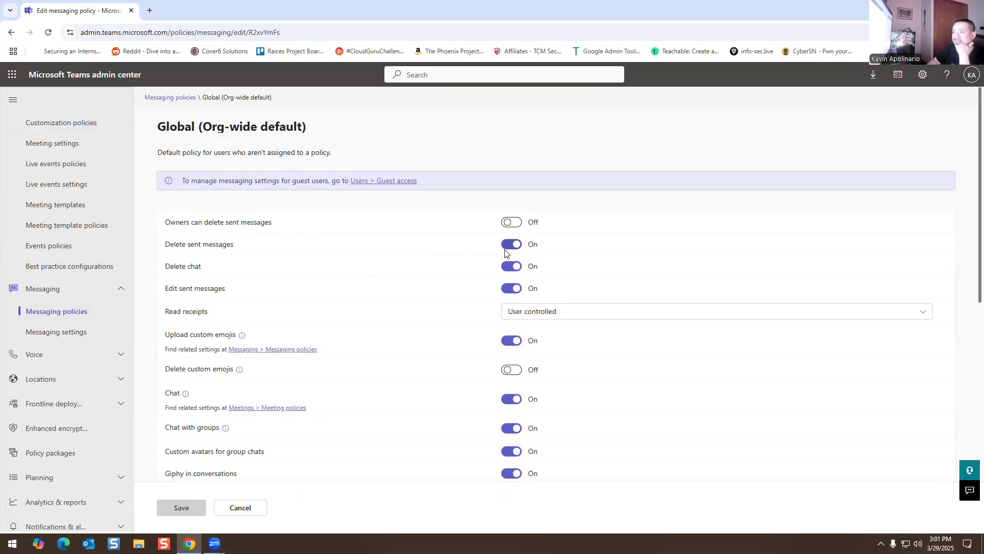
pyautogui.click(511, 267)
pyautogui.click(511, 267)
pyautogui.click(512, 290)
pyautogui.click(512, 290)
# Review the remaining chat, Giphy, reporting and permission options of the Global messaging policy and leave it without saving.
pyautogui.scroll(-2, 460, 263)
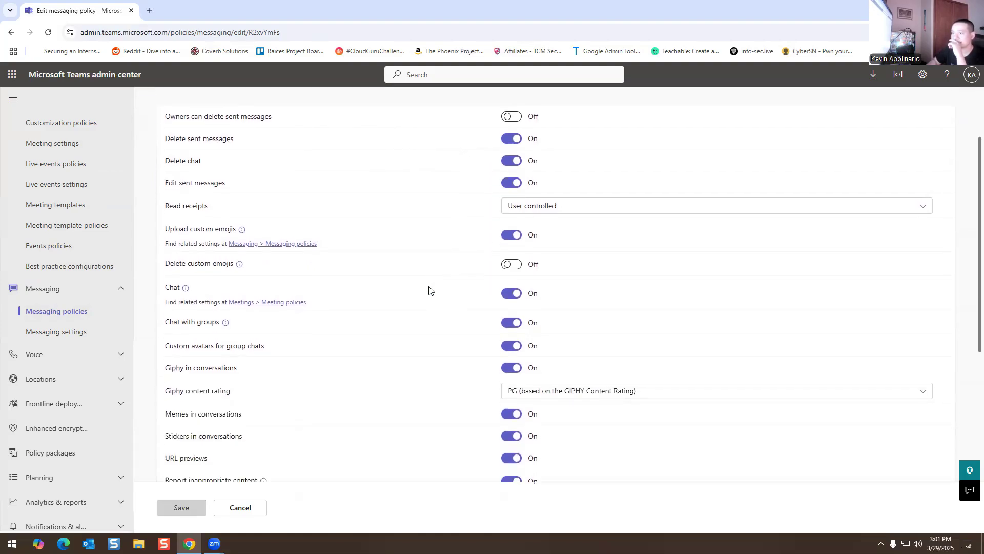
pyautogui.scroll(-2, 429, 291)
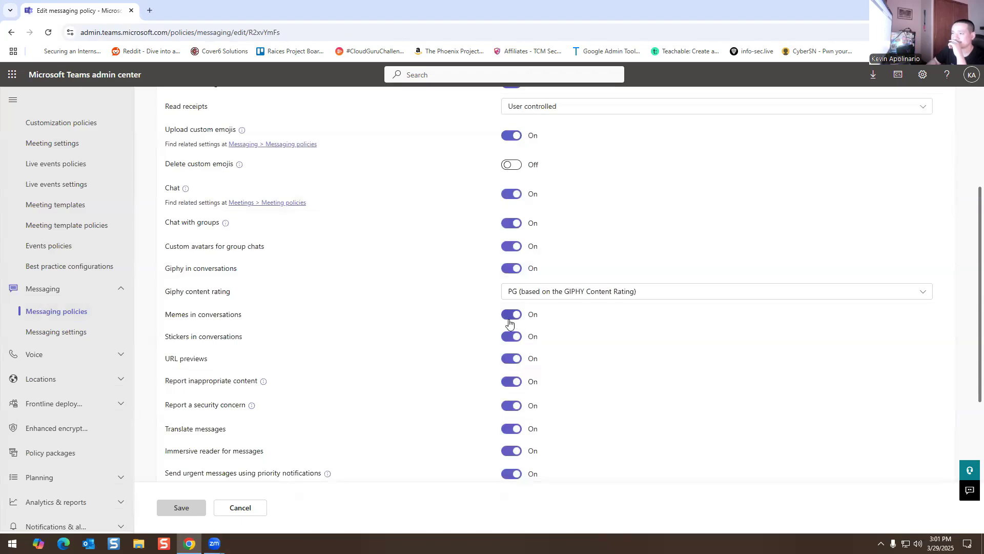
pyautogui.scroll(-2, 459, 302)
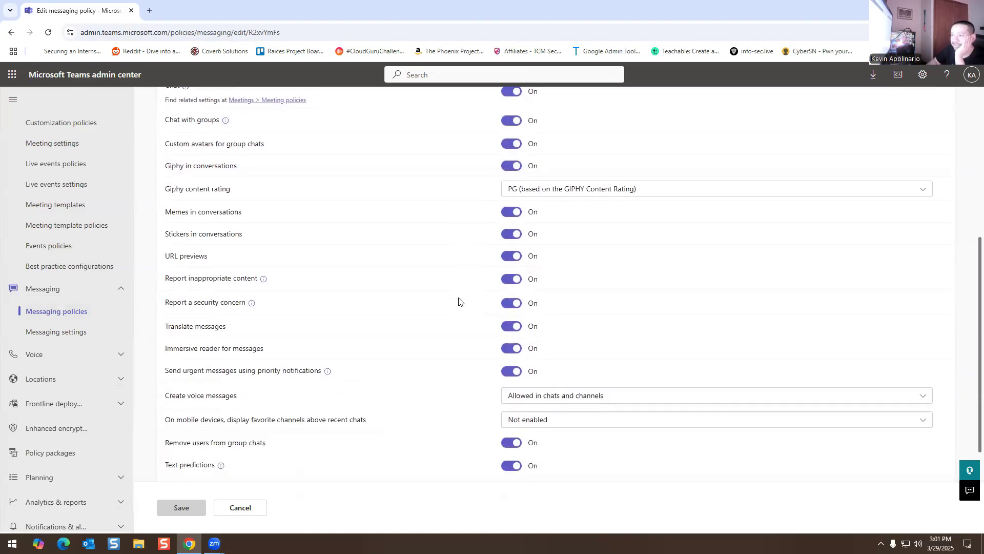
pyautogui.scroll(-1, 458, 299)
pyautogui.scroll(-2, 457, 297)
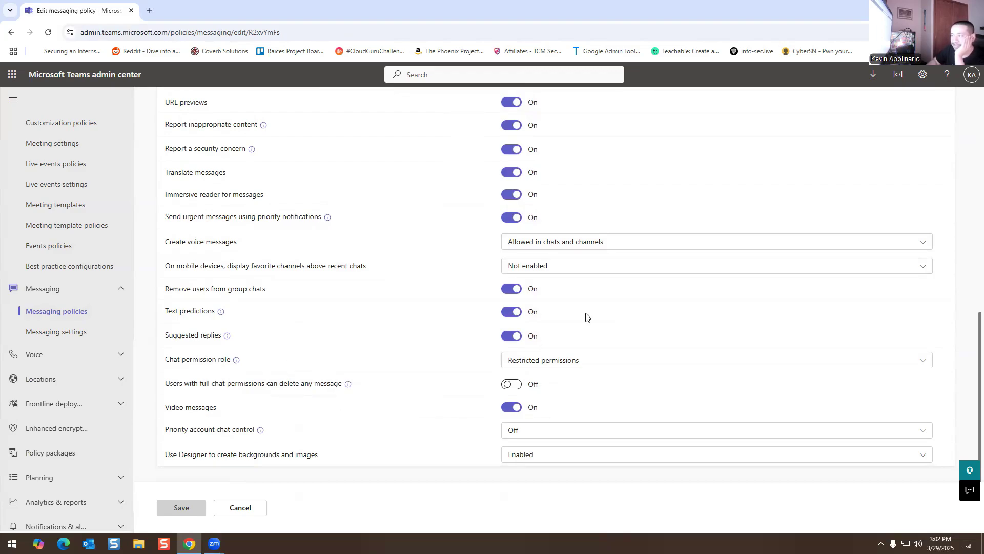
pyautogui.click(255, 509)
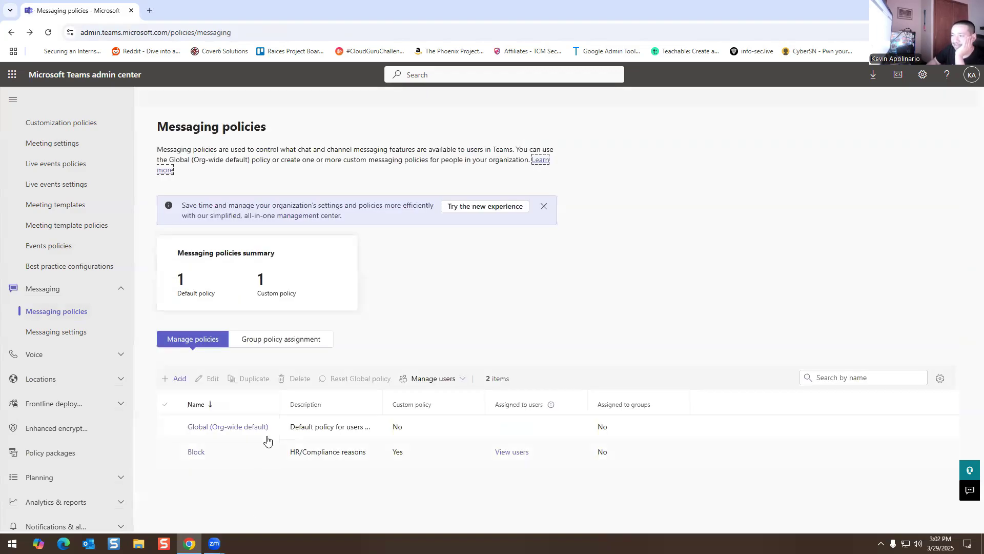
# Open the custom Block messaging policy and examine its message, chat, Giphy, meme, sticker and voice message settings.
pyautogui.click(196, 452)
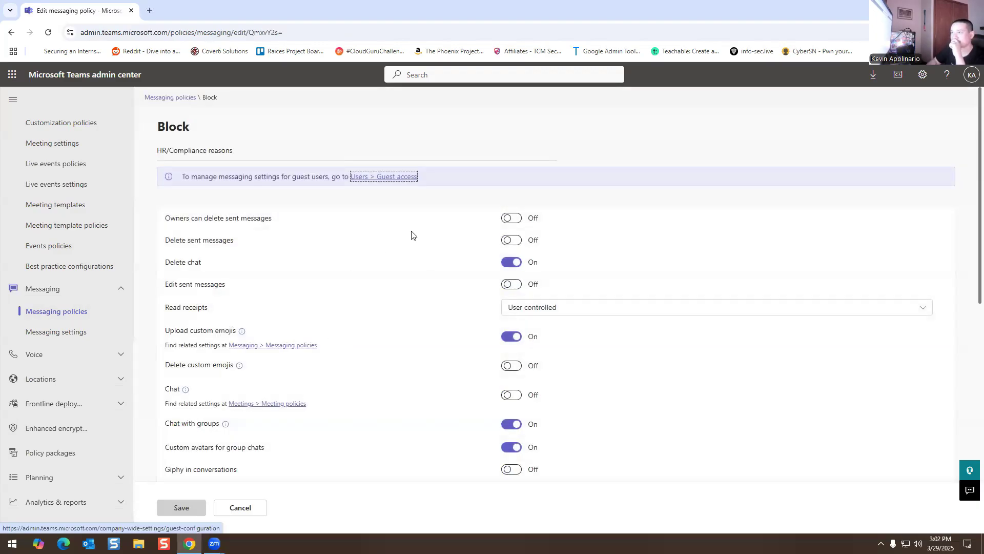
pyautogui.scroll(-9, 410, 258)
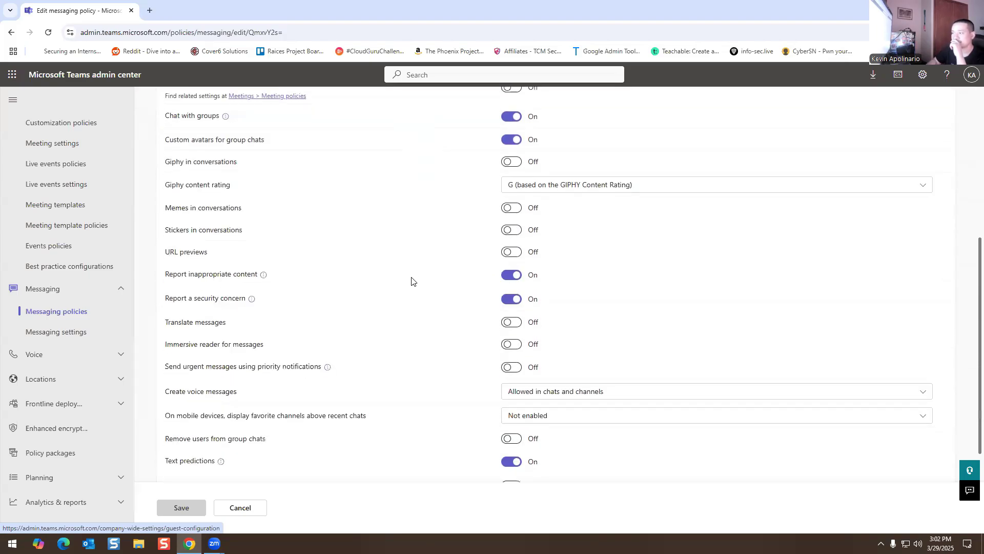
pyautogui.scroll(10, 389, 308)
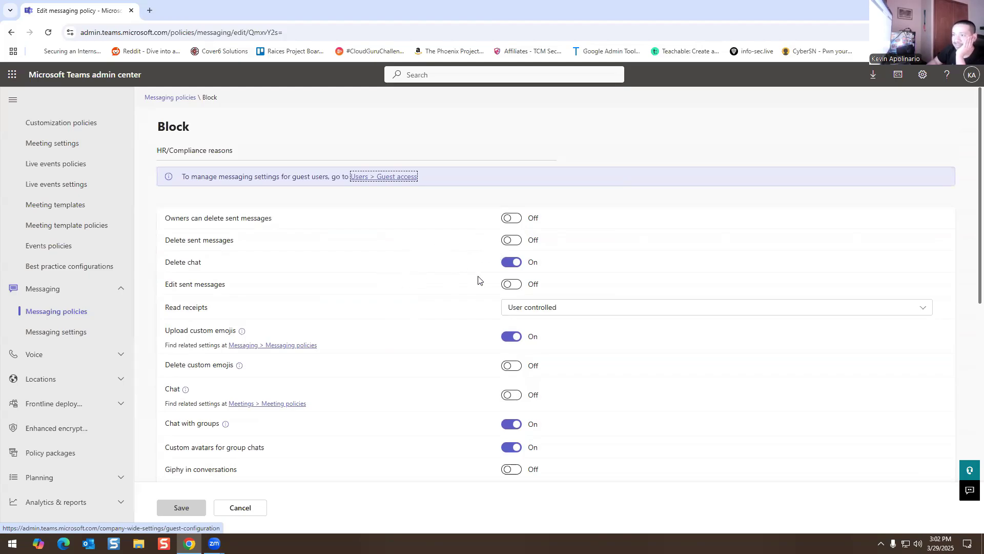
pyautogui.scroll(-1, 333, 334)
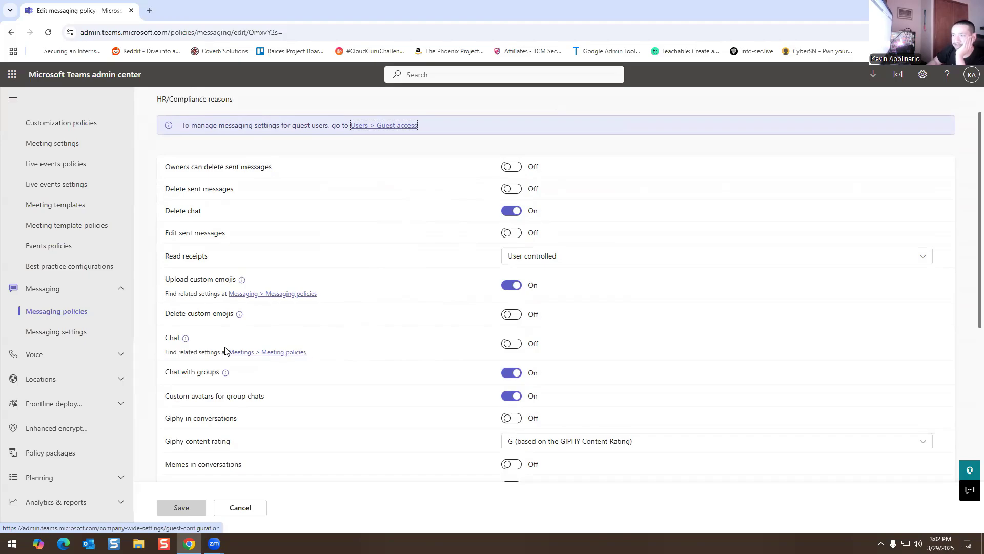
pyautogui.scroll(-2, 321, 329)
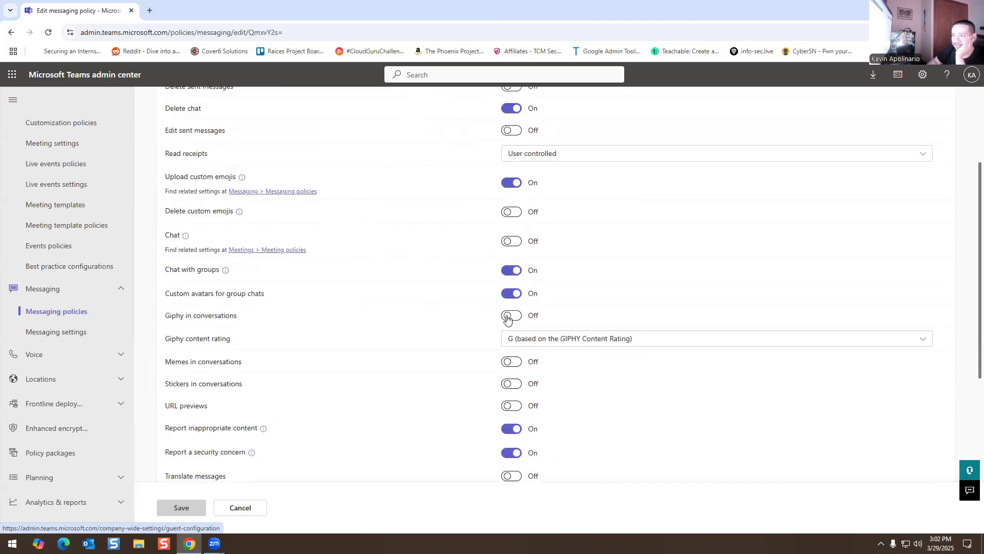
pyautogui.scroll(-2, 446, 341)
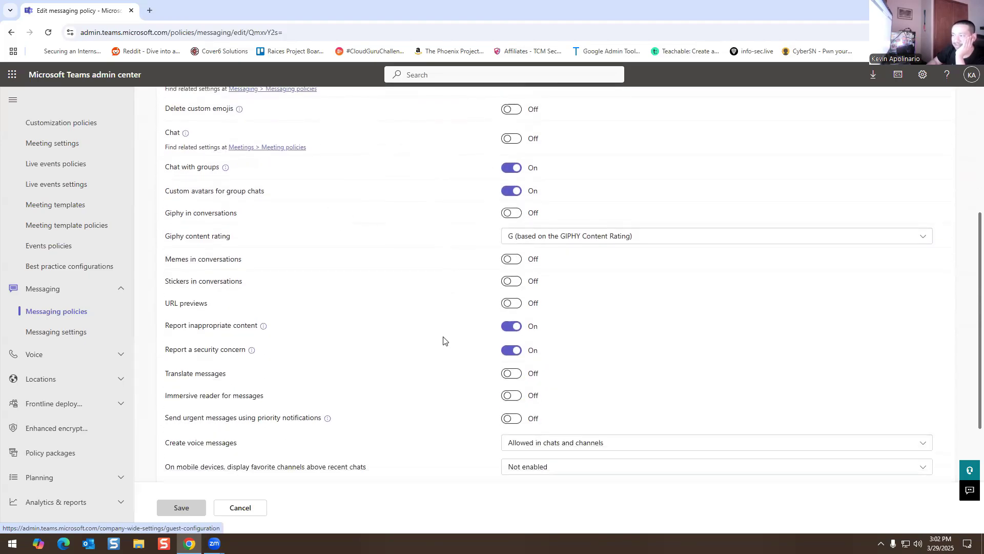
pyautogui.scroll(-1, 440, 332)
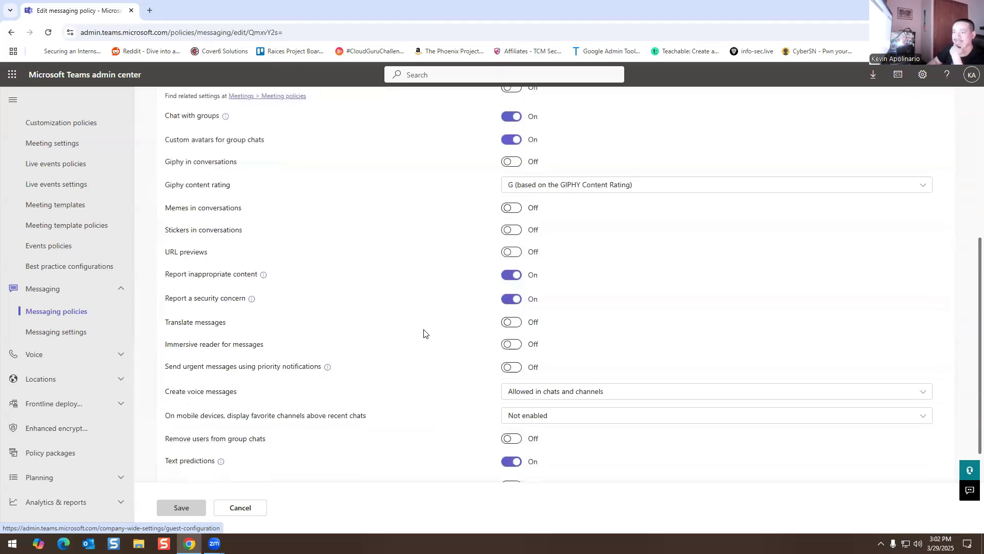
pyautogui.scroll(-3, 442, 313)
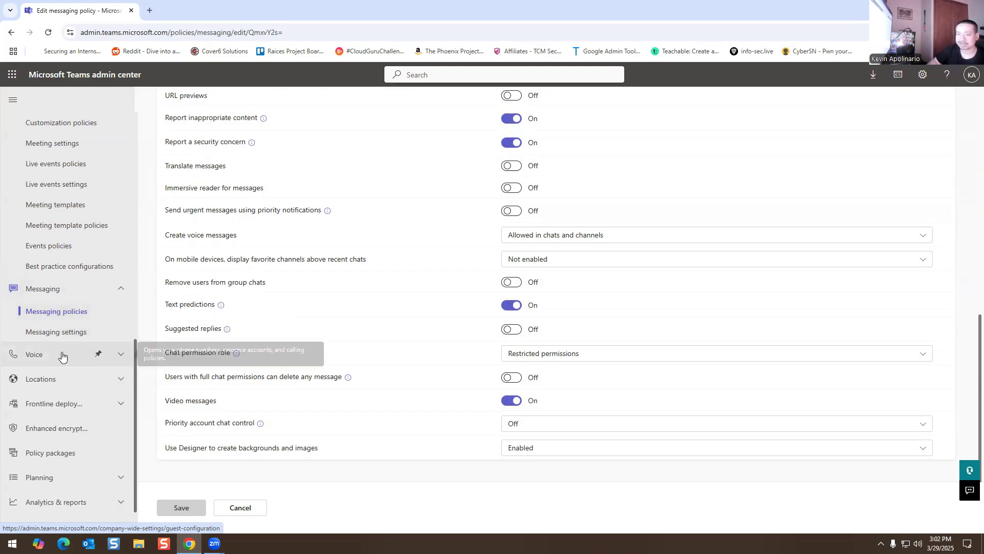
pyautogui.scroll(5, 61, 320)
pyautogui.scroll(-4, 64, 385)
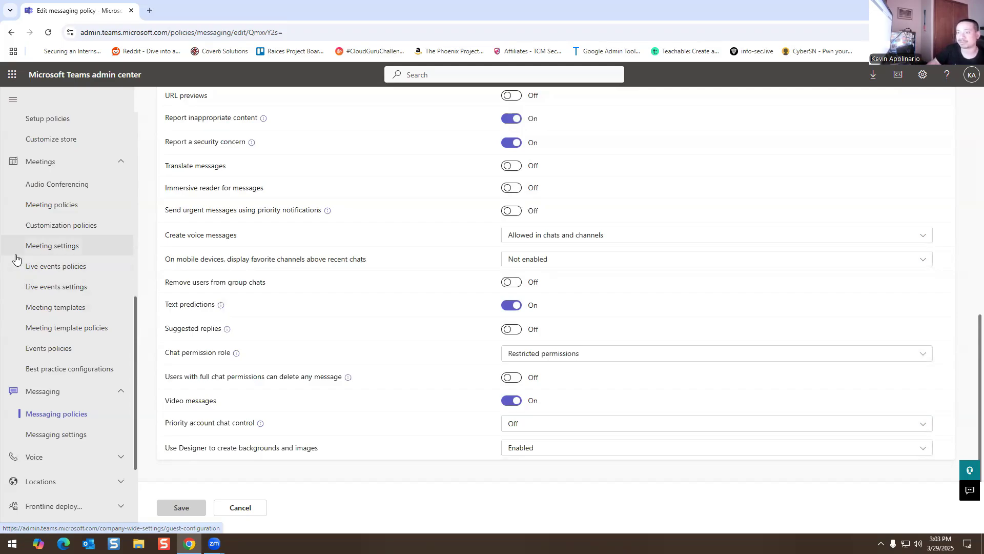
pyautogui.scroll(-3, 77, 260)
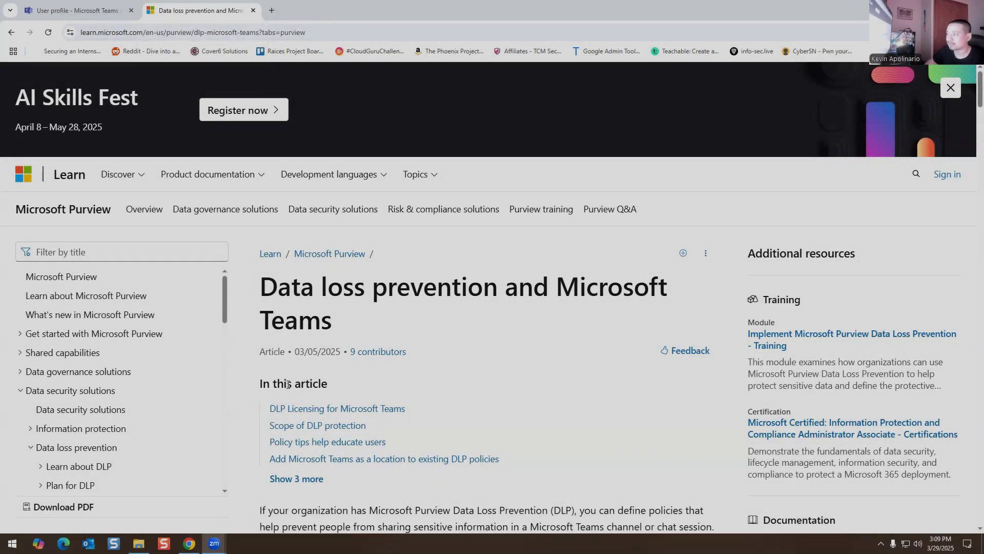
# In the Microsoft Learn article on data loss prevention and Teams, read the introduction and the example on protecting sensitive information in messages.
pyautogui.scroll(-2, 368, 371)
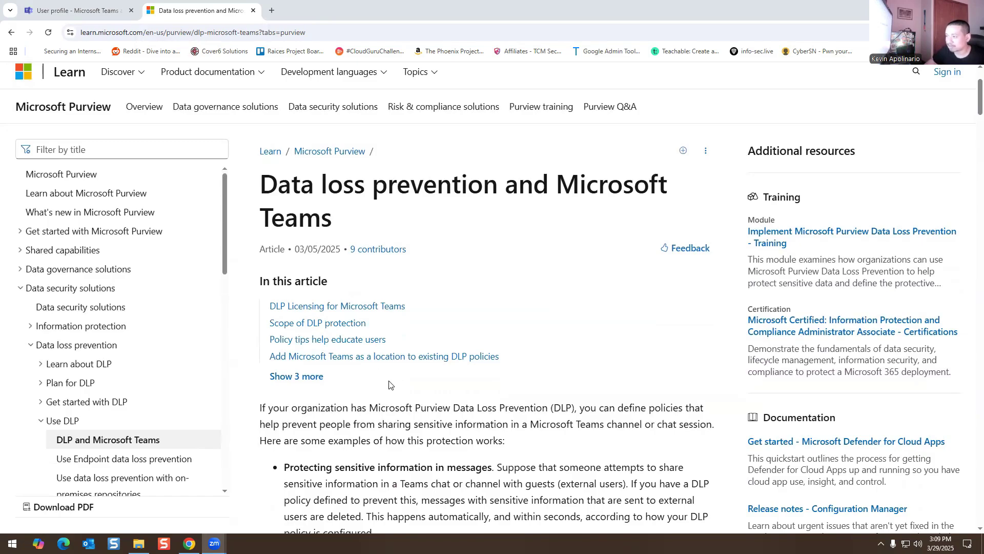
pyautogui.scroll(-2, 301, 331)
pyautogui.moveTo(253, 305); pyautogui.dragTo(573, 339)
pyautogui.scroll(-1, 338, 321)
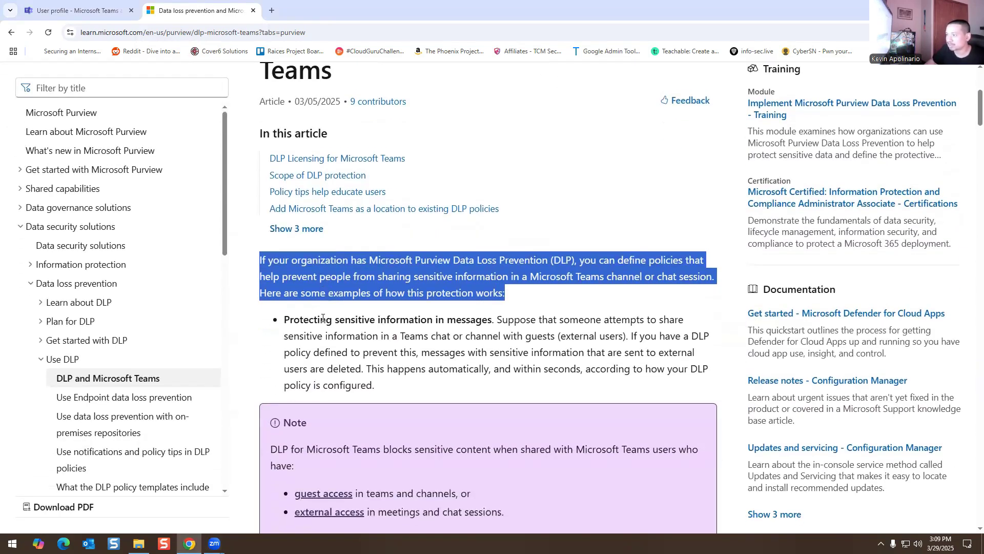
pyautogui.moveTo(294, 310); pyautogui.dragTo(415, 326)
pyautogui.scroll(-2, 414, 323)
pyautogui.scroll(-2, 414, 324)
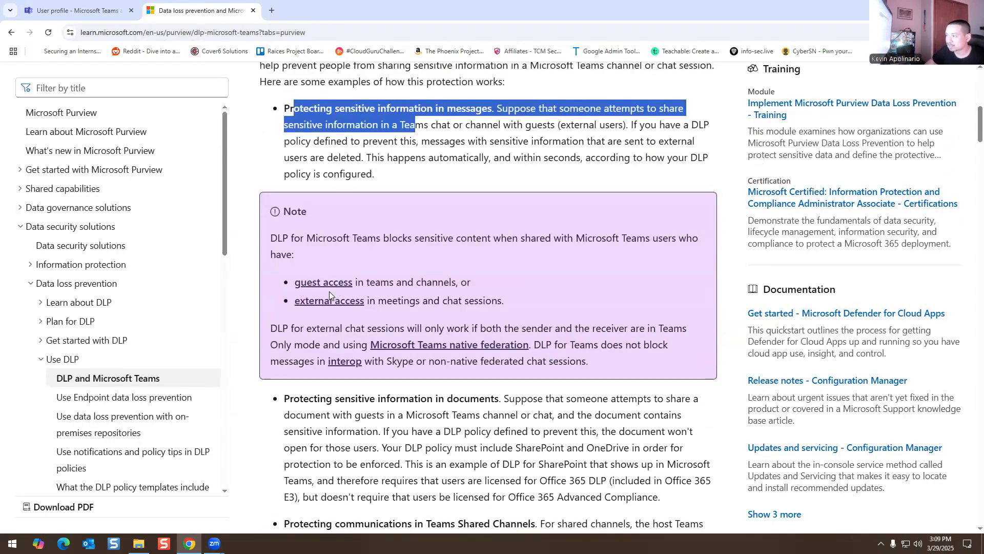
# Read the examples on protecting documents, shared channels and external chats, and the DLP licensing requirements for Teams.
pyautogui.scroll(-1, 329, 291)
pyautogui.scroll(-4, 323, 286)
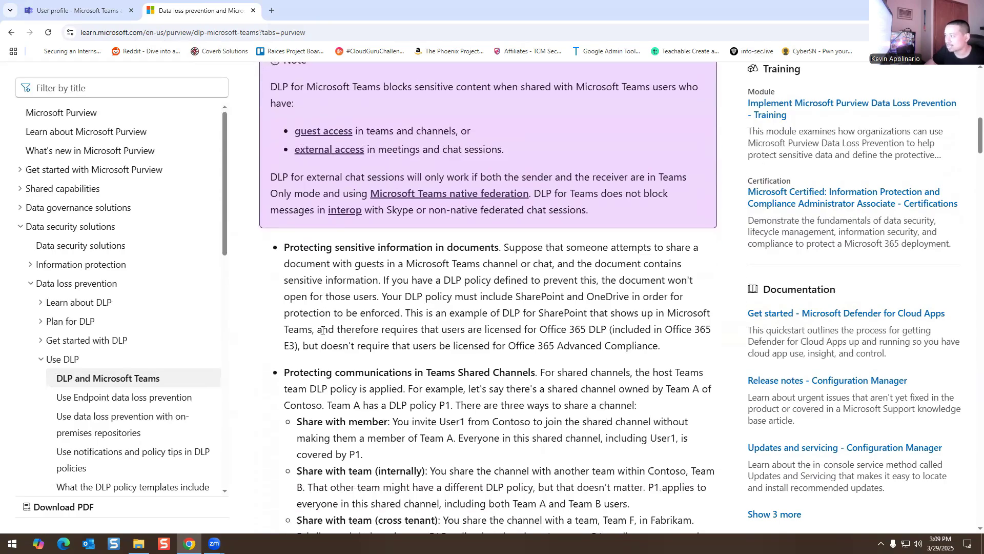
pyautogui.scroll(-1, 323, 330)
pyautogui.scroll(-4, 341, 341)
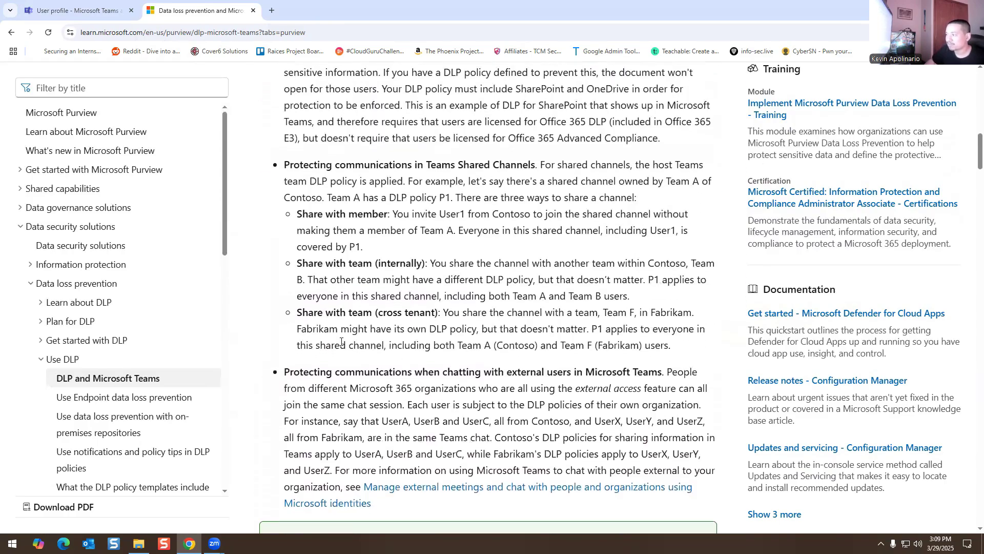
pyautogui.scroll(-5, 342, 342)
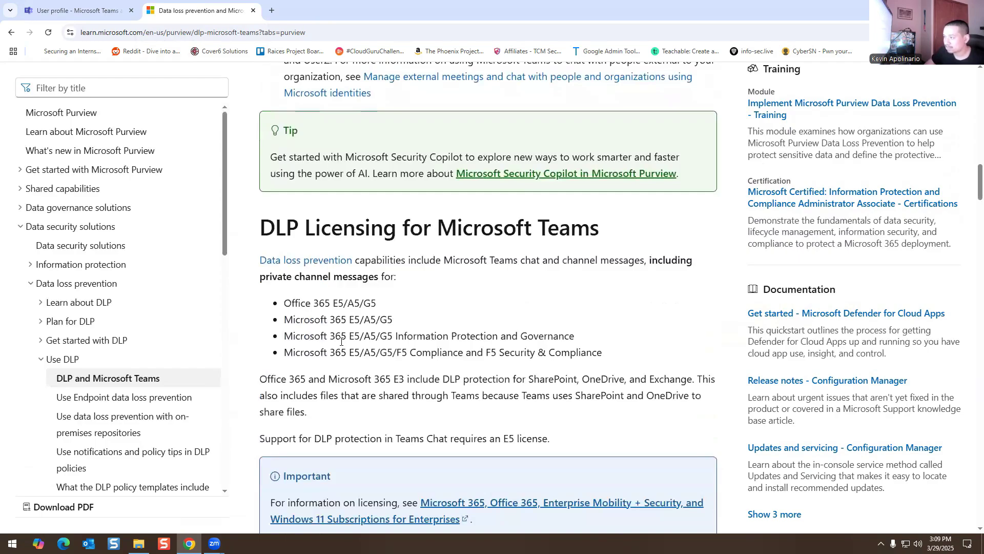
# Examine the Scope of DLP protection table, focusing on individual user accounts and the Teams entities covered.
pyautogui.scroll(-8, 359, 356)
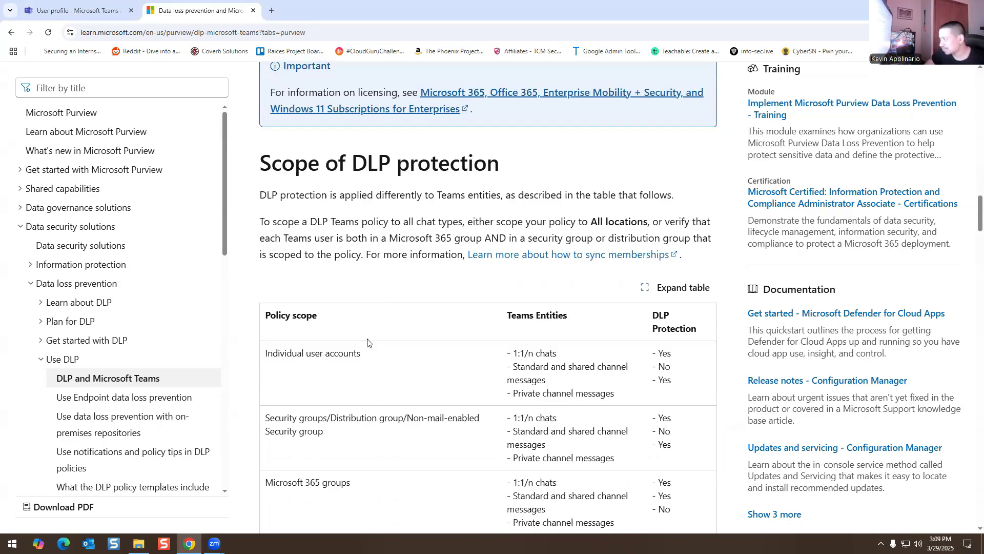
pyautogui.scroll(-1, 367, 342)
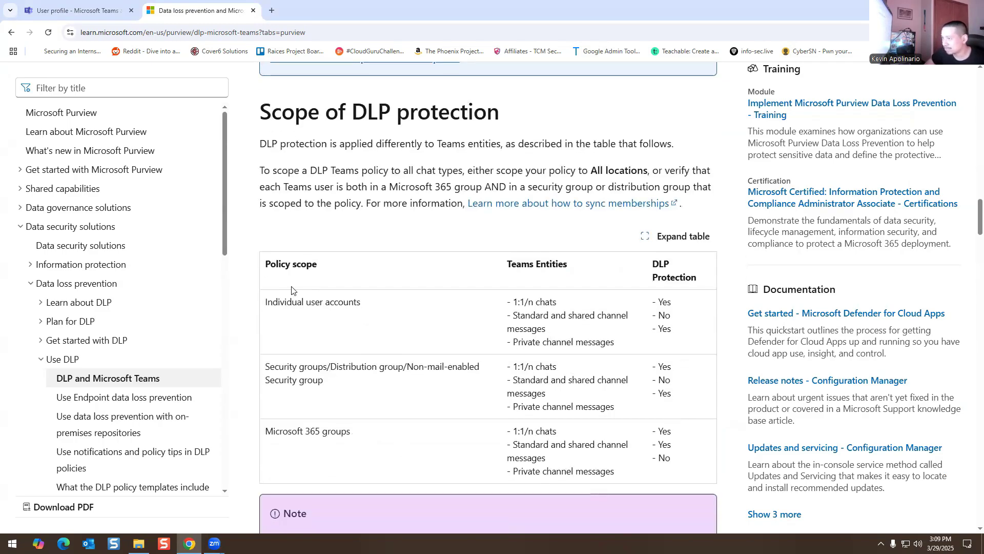
pyautogui.moveTo(265, 301); pyautogui.dragTo(378, 310)
pyautogui.click(316, 312)
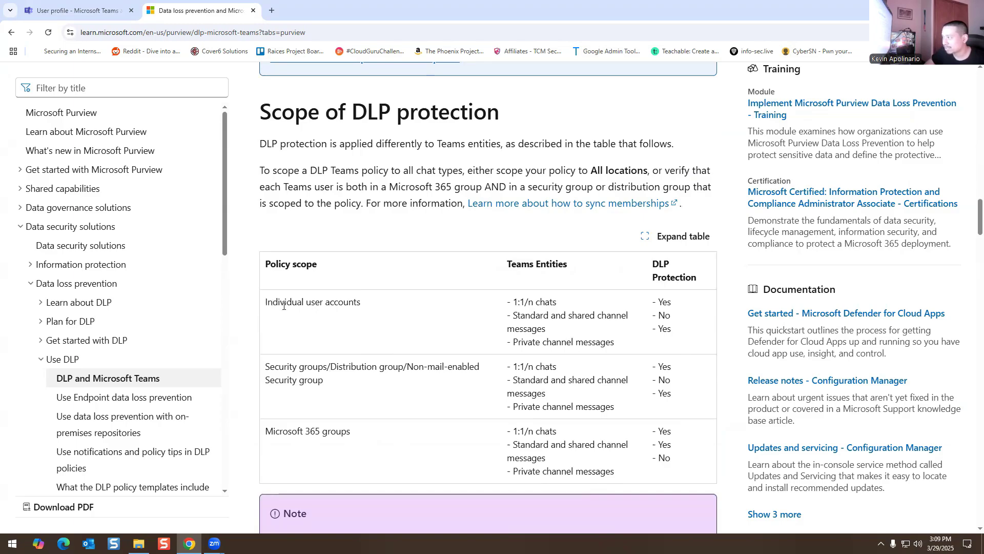
pyautogui.moveTo(283, 303); pyautogui.dragTo(392, 316)
pyautogui.click(353, 332)
pyautogui.moveTo(524, 305); pyautogui.dragTo(587, 333)
pyautogui.click(558, 318)
pyautogui.click(433, 308)
# Read the policy tips section and its examples of a blocked message with sensitive data and the sender's options.
pyautogui.scroll(-5, 386, 306)
pyautogui.scroll(-6, 380, 369)
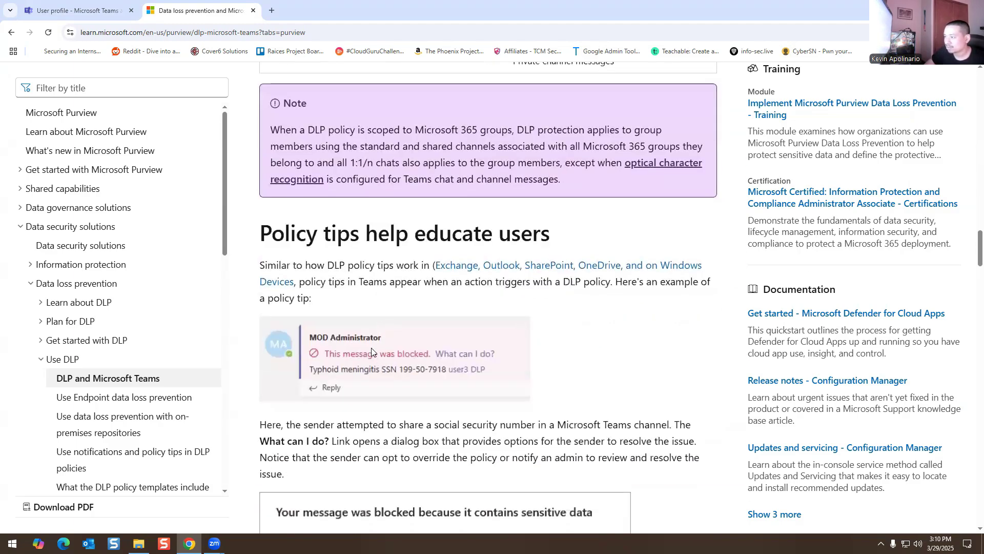
pyautogui.scroll(-1, 405, 352)
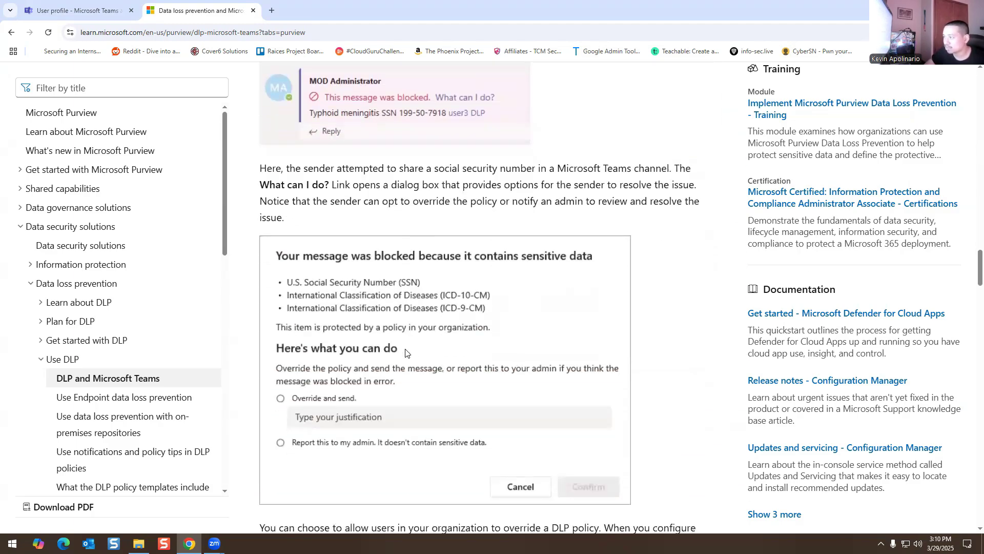
pyautogui.scroll(2, 405, 352)
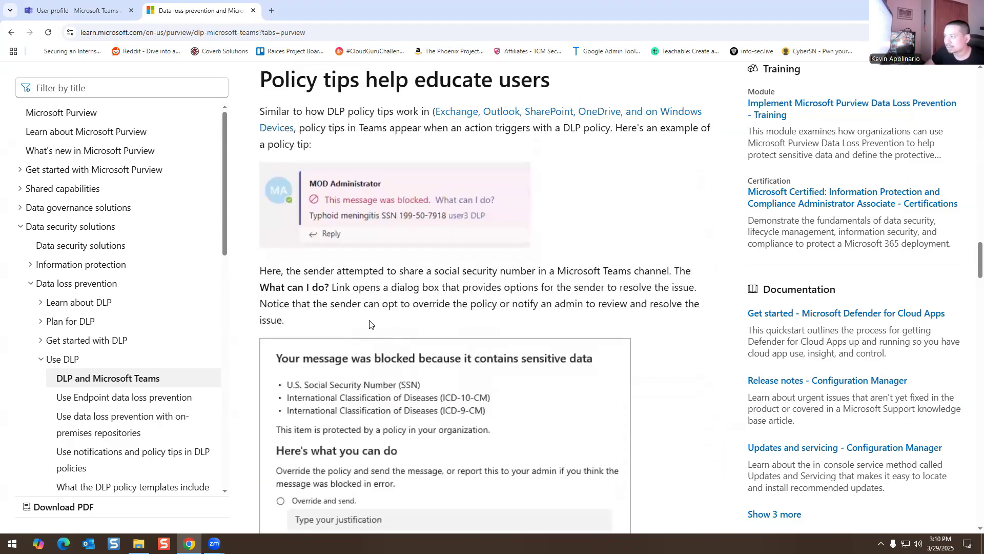
# Re-read the blocked-message examples in the policy tips section and continue to what the recipient sees.
pyautogui.scroll(2, 332, 316)
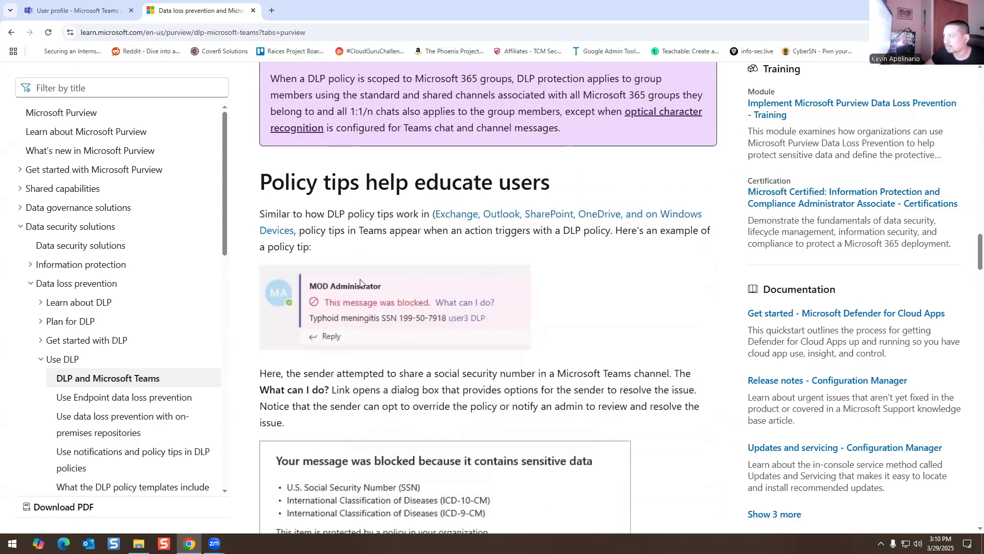
pyautogui.scroll(-3, 319, 307)
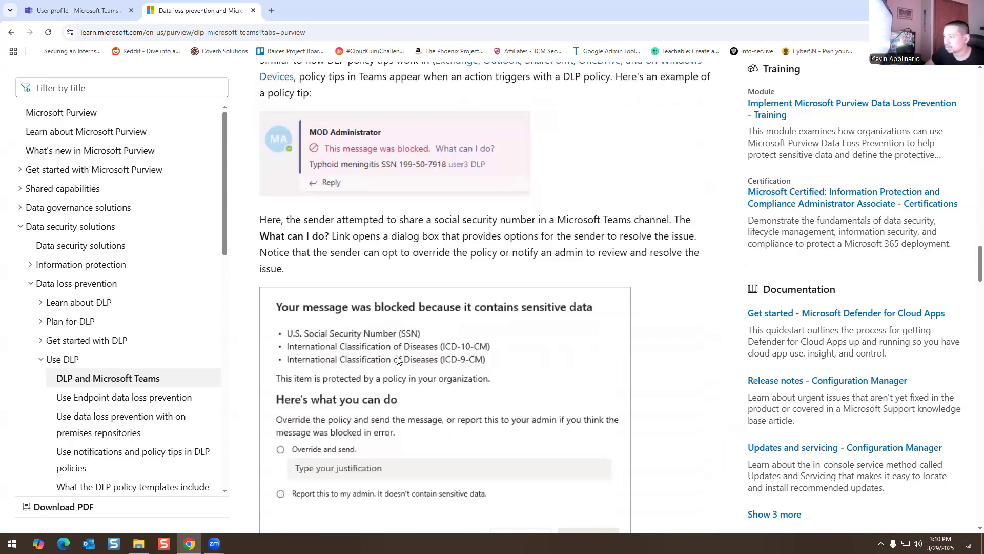
pyautogui.scroll(-5, 379, 379)
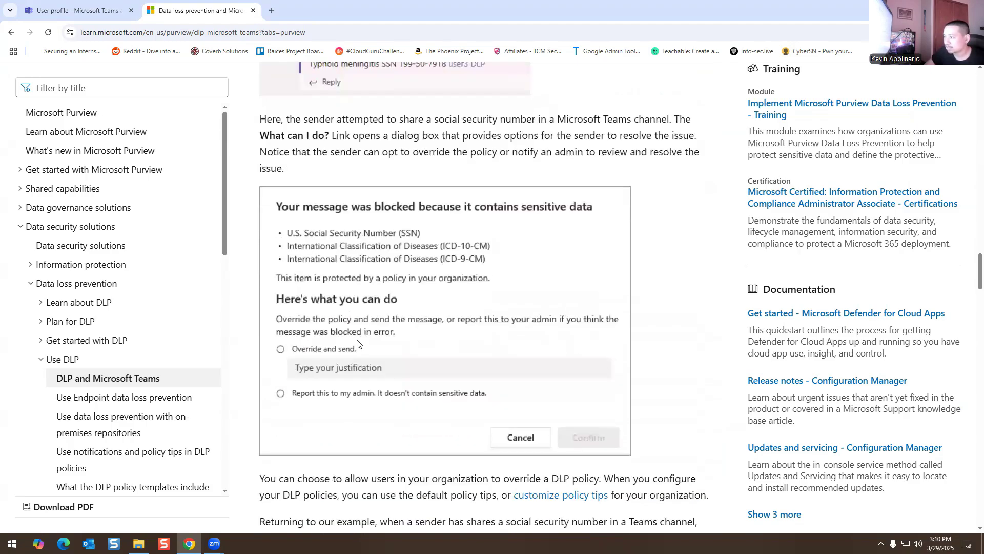
pyautogui.scroll(-4, 357, 340)
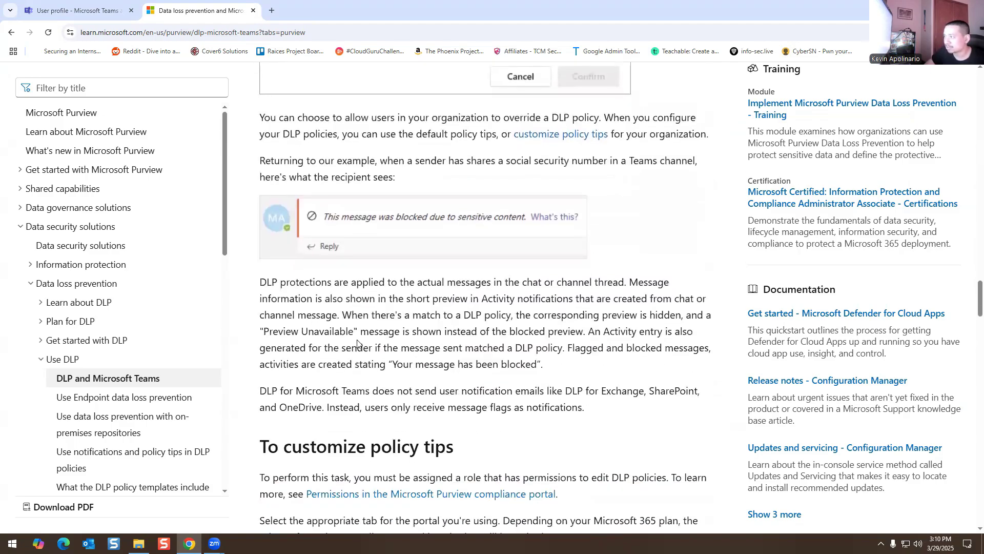
# Read how to customize policy tips, including the required permissions and the Microsoft Purview portal instructions.
pyautogui.scroll(-6, 384, 353)
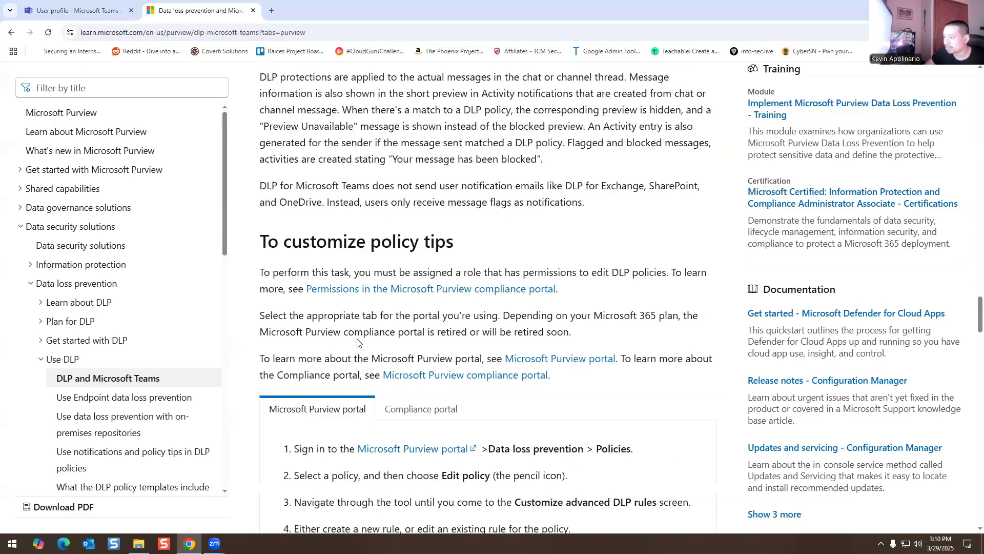
pyautogui.scroll(-1, 358, 338)
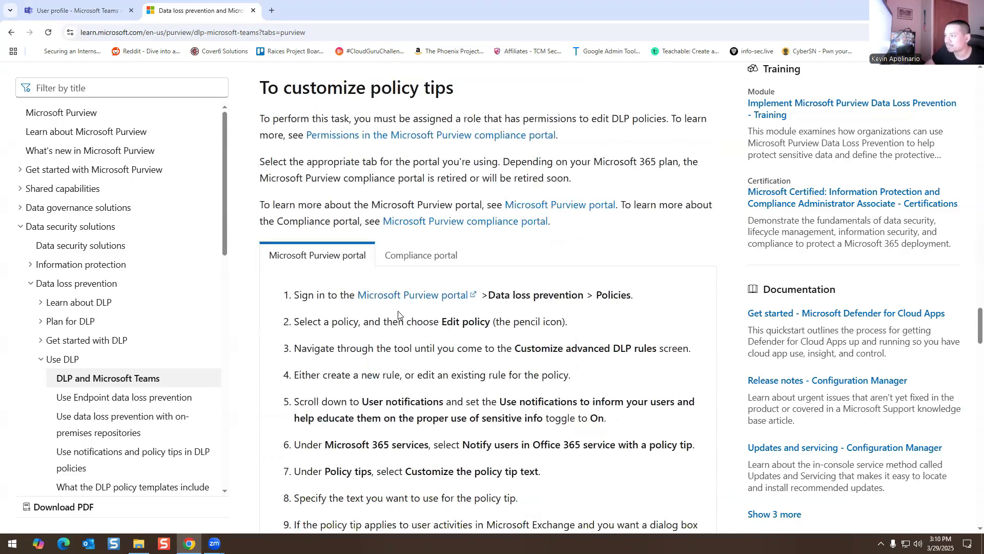
pyautogui.scroll(-1, 380, 304)
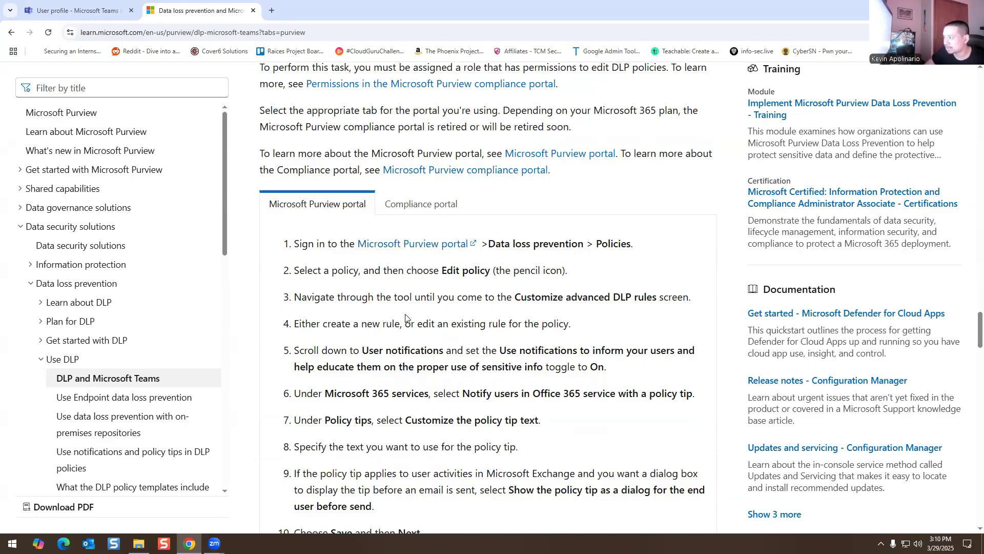
pyautogui.scroll(-10, 405, 317)
pyautogui.scroll(-5, 396, 338)
# Examine the Recommended DLP policy structure, covering its conditions, actions, user notifications and policy tip settings.
pyautogui.scroll(-11, 399, 349)
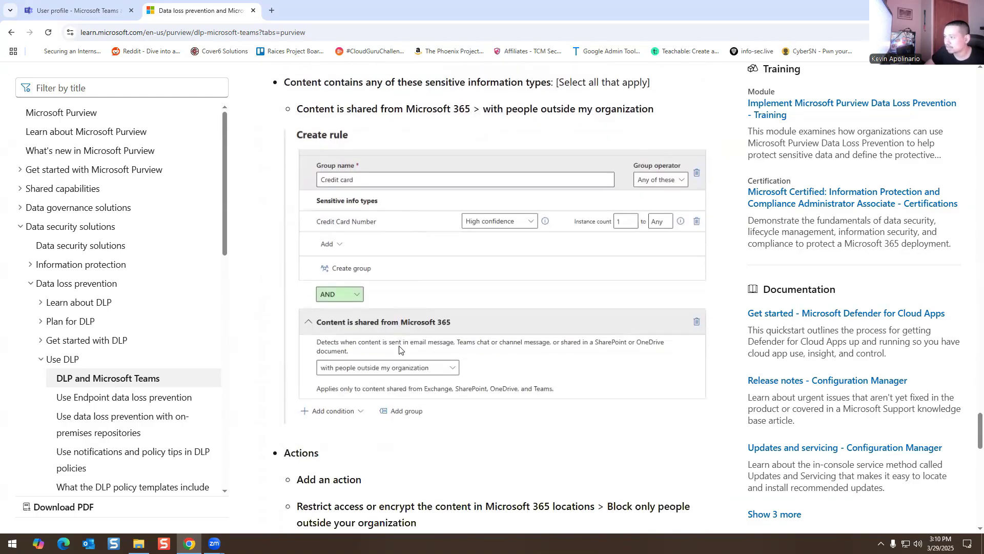
pyautogui.scroll(-2, 399, 349)
pyautogui.scroll(5, 390, 344)
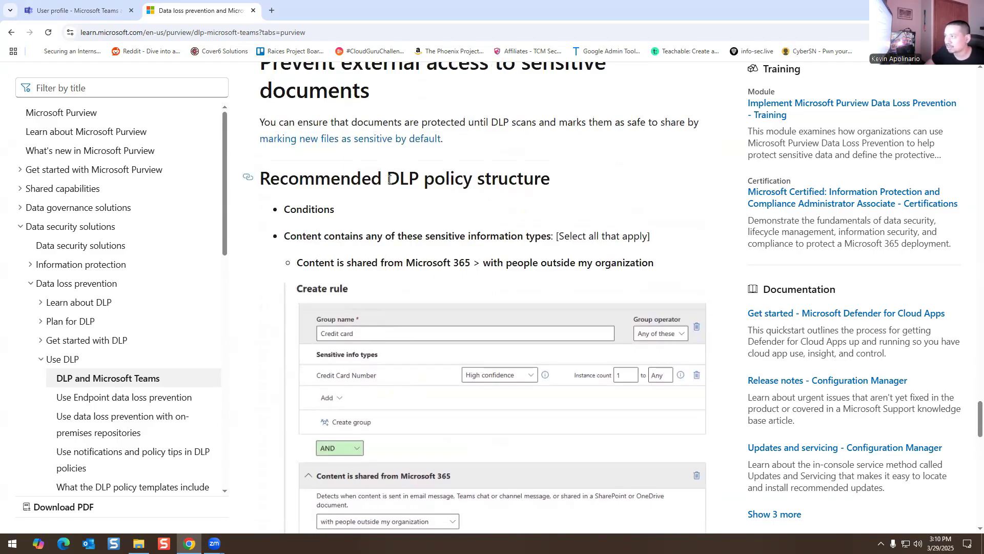
pyautogui.scroll(-1, 338, 282)
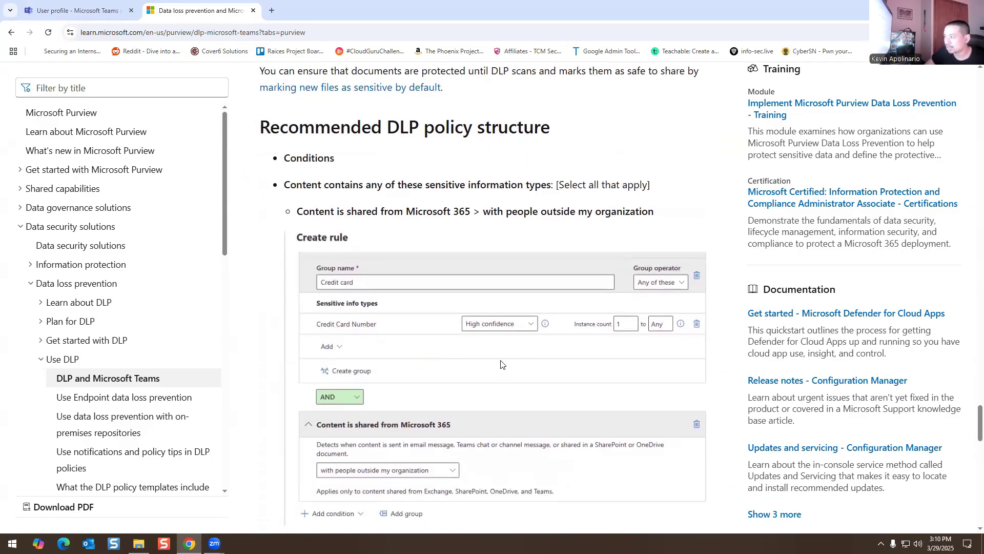
pyautogui.scroll(-9, 501, 364)
pyautogui.scroll(-6, 349, 378)
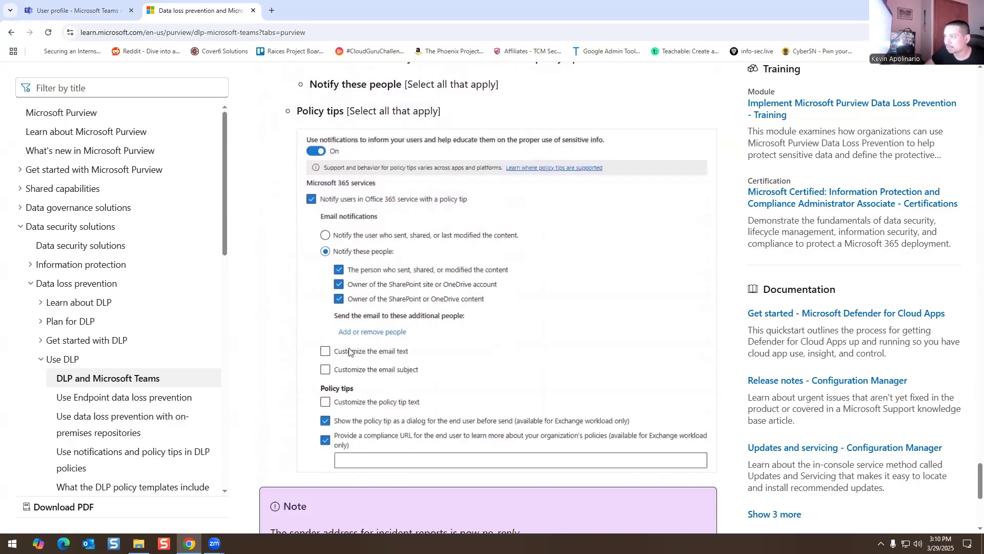
pyautogui.scroll(-6, 349, 352)
# Return to the policy tips section and look again at the example of a message blocked for sensitive data.
pyautogui.scroll(14, 358, 363)
pyautogui.scroll(20, 357, 363)
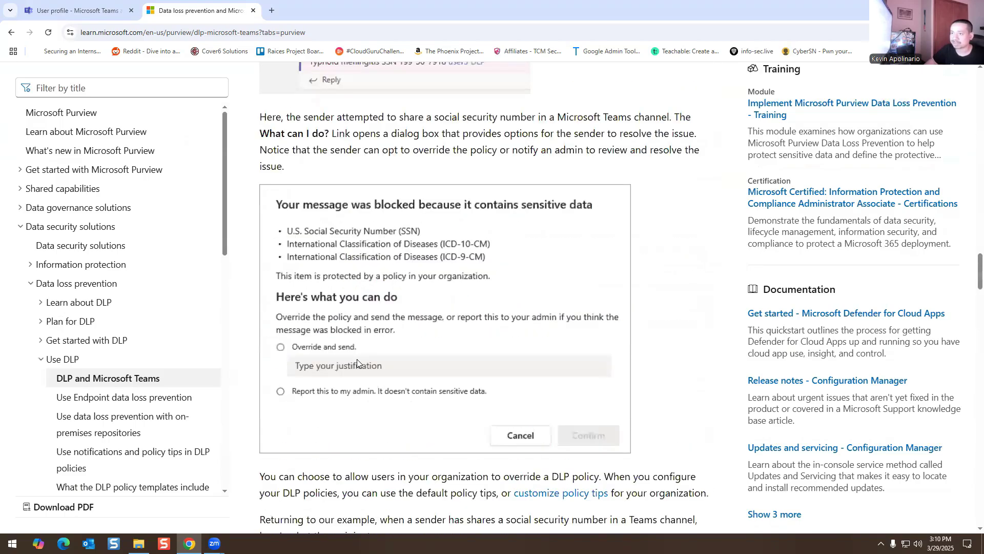
pyautogui.scroll(10, 357, 362)
pyautogui.scroll(5, 357, 361)
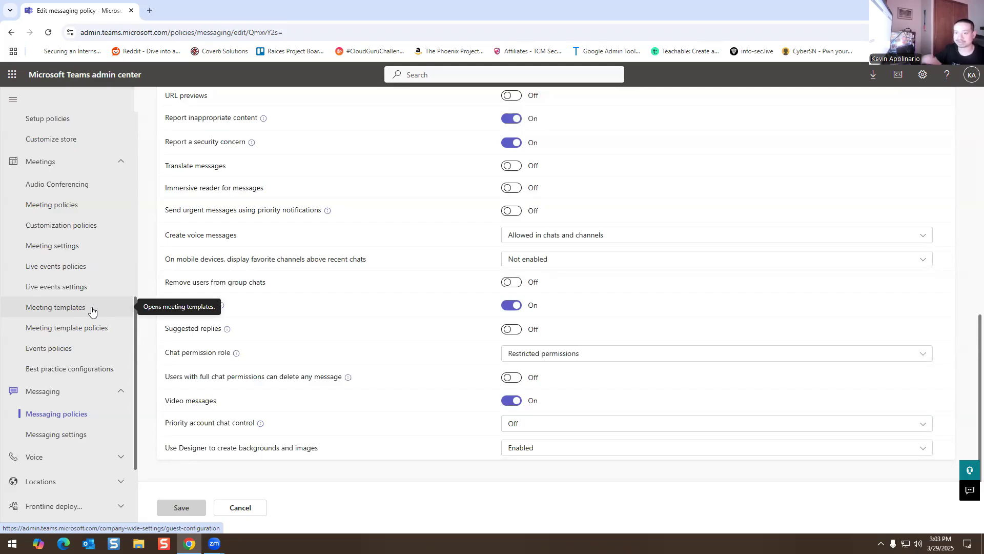
# In the Teams admin center, expand the Voice section and look over its policies and the other navigation sections.
pyautogui.scroll(-3, 53, 246)
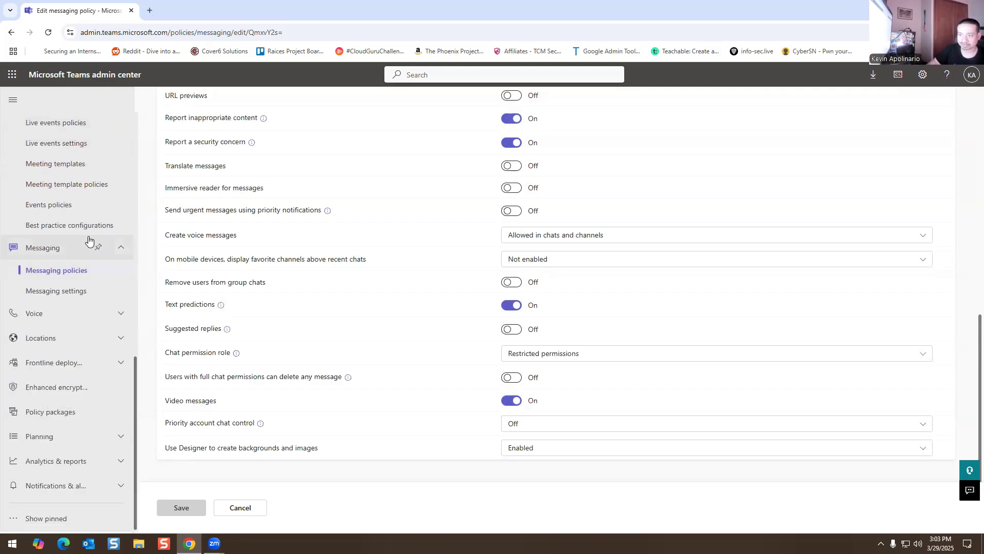
pyautogui.click(74, 320)
pyautogui.scroll(-2, 56, 354)
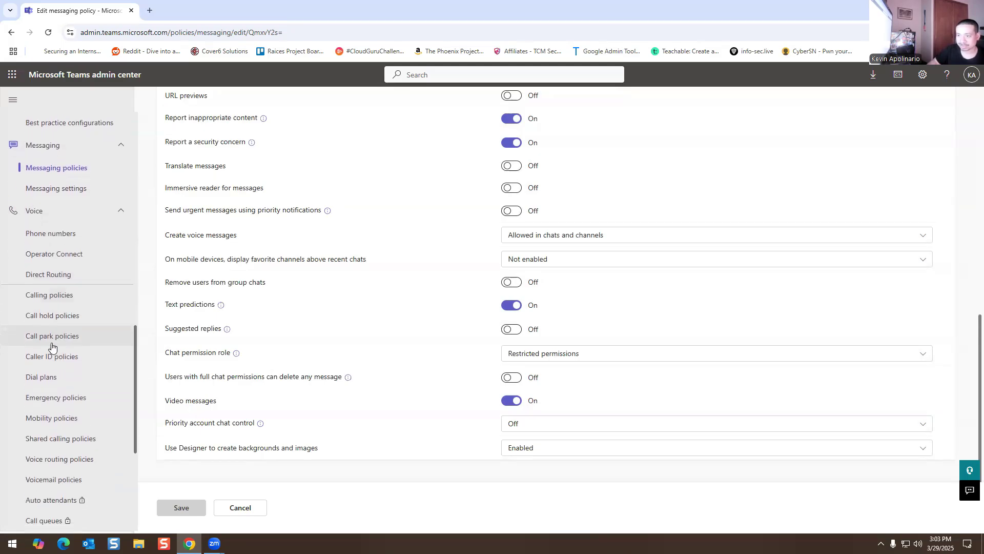
pyautogui.scroll(-1, 50, 368)
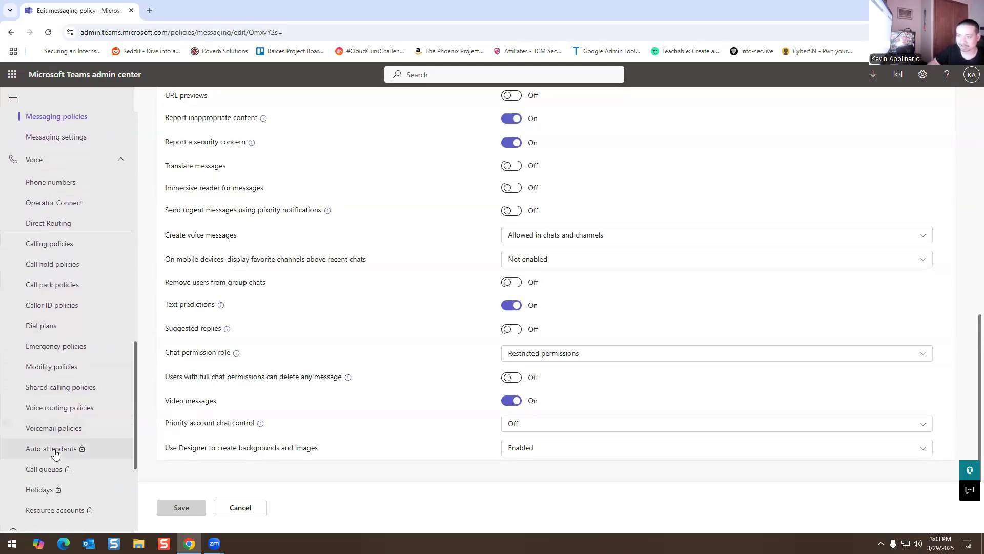
pyautogui.scroll(3, 55, 454)
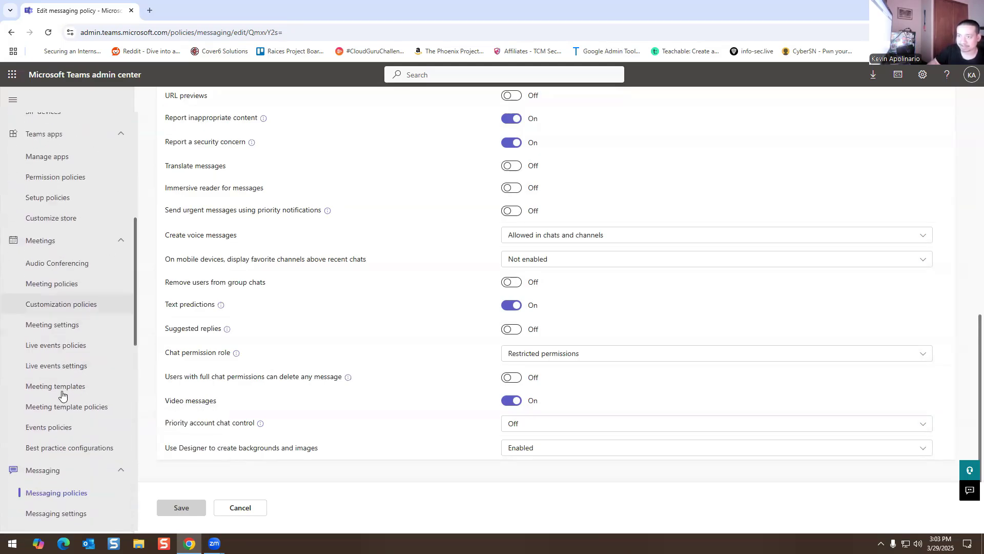
pyautogui.scroll(-7, 71, 352)
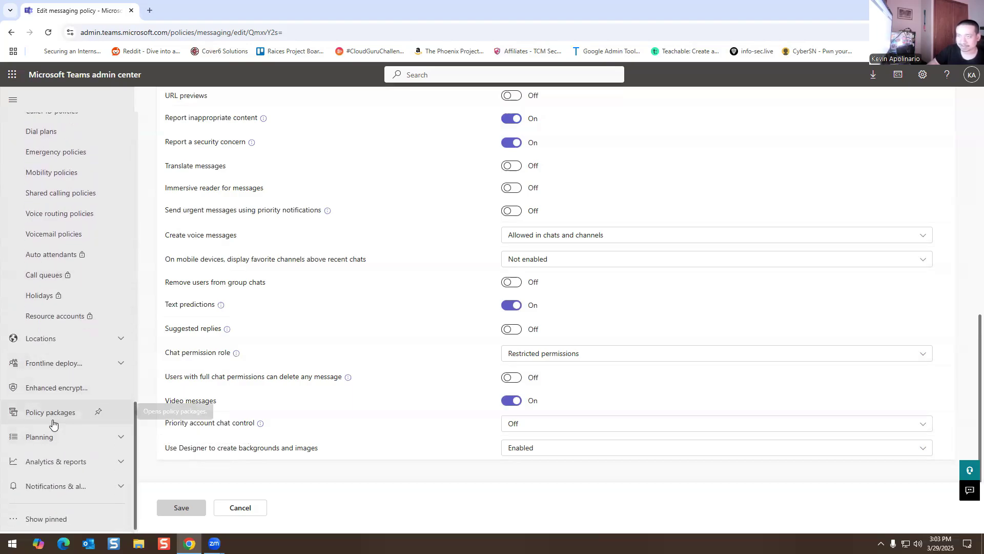
pyautogui.scroll(5, 54, 422)
pyautogui.scroll(11, 53, 423)
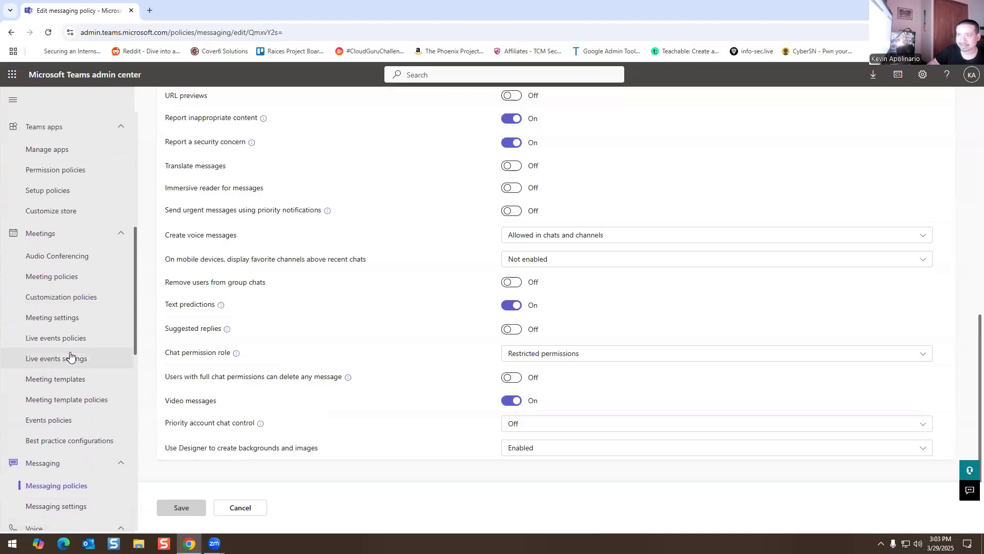
pyautogui.scroll(2, 70, 356)
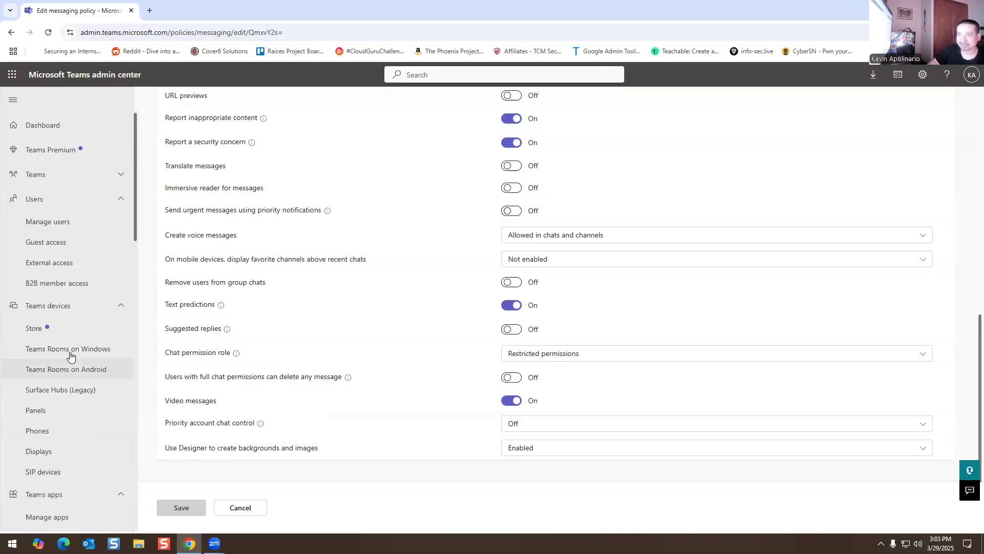
# Open Manage users and its bulk policy unassignment page, and review the policy types offered for unassigning.
pyautogui.click(39, 225)
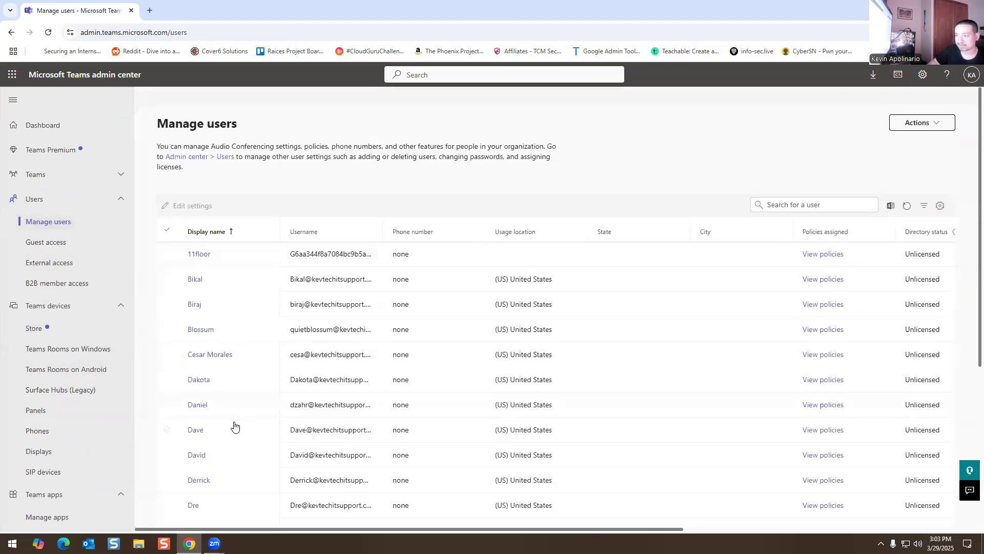
pyautogui.scroll(-5, 227, 380)
pyautogui.scroll(5, 220, 386)
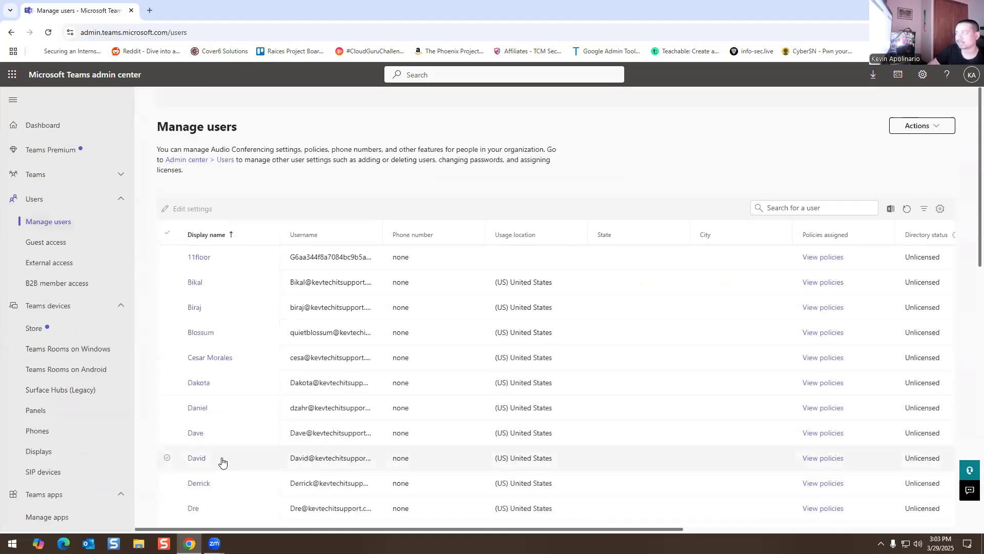
pyautogui.click(904, 126)
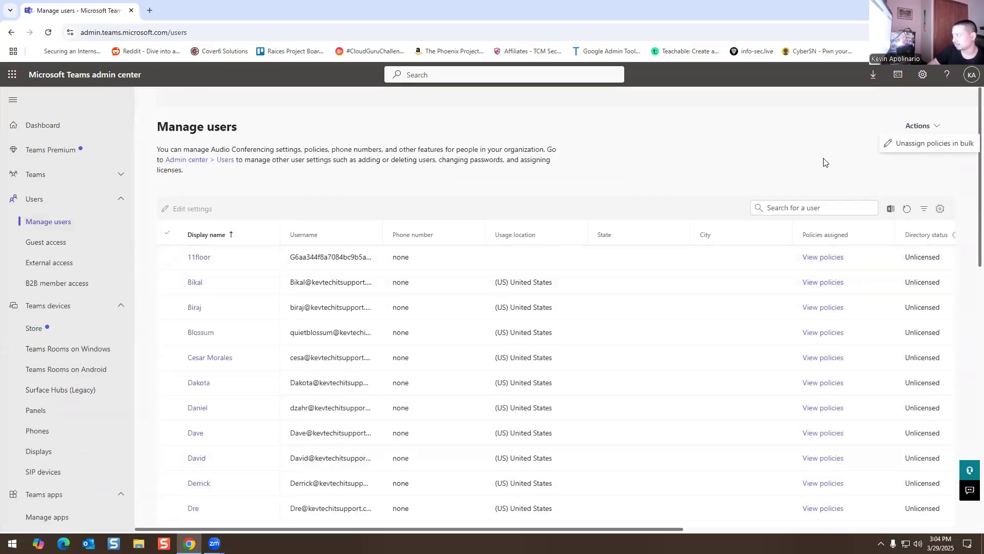
pyautogui.click(936, 146)
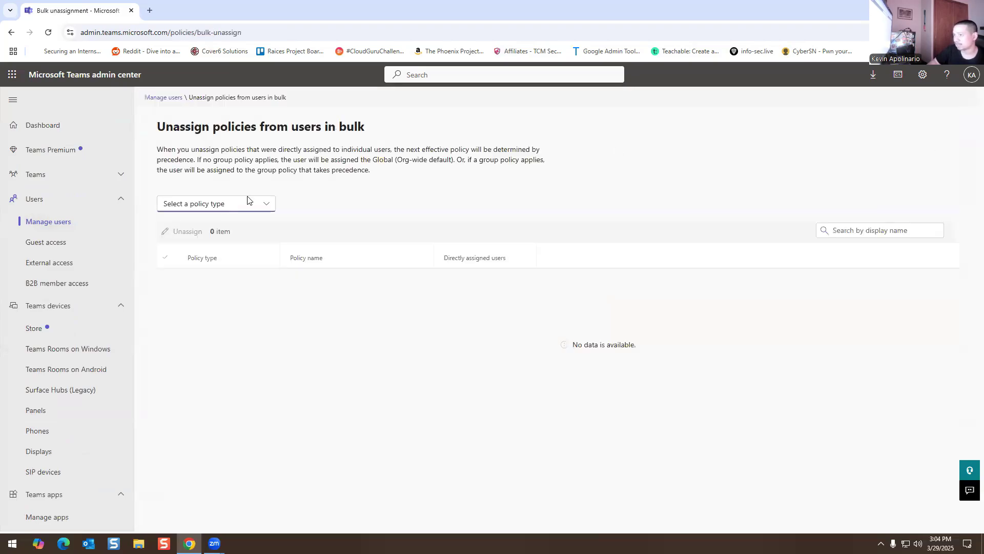
pyautogui.click(275, 206)
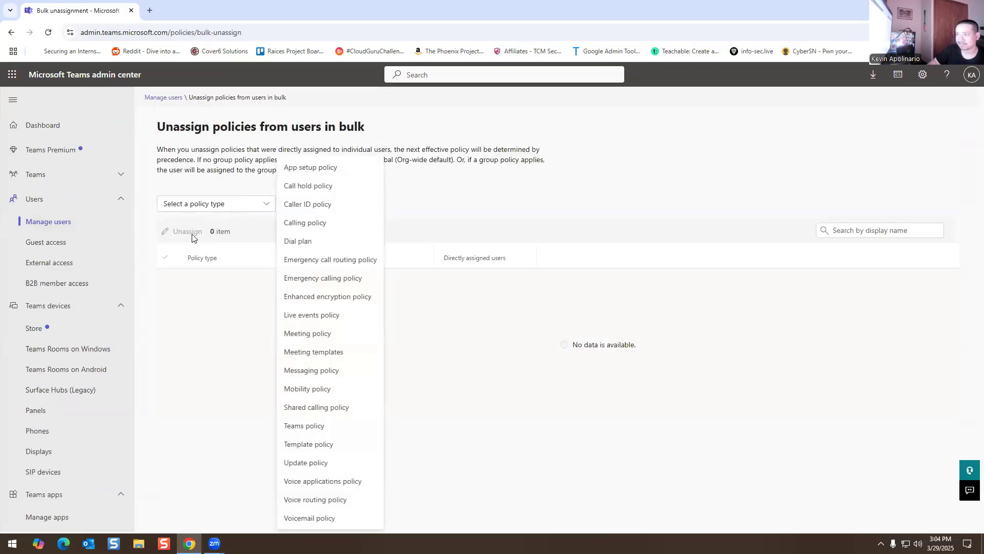
pyautogui.click(223, 303)
# Return to Manage users, open the administrator's Online account and look through the policies assigned in its profile.
pyautogui.click(57, 222)
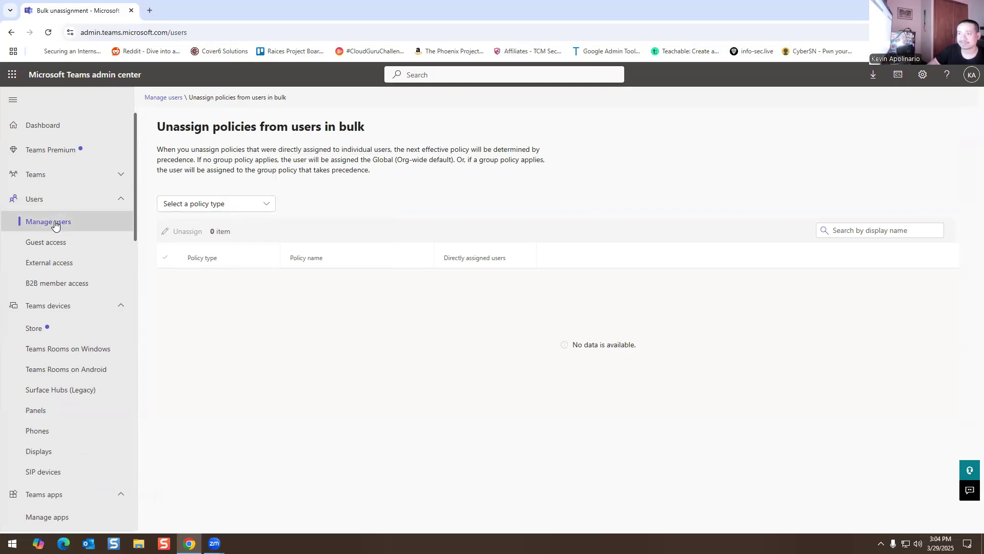
pyautogui.scroll(-2, 274, 305)
pyautogui.scroll(-5, 241, 287)
pyautogui.scroll(-3, 208, 354)
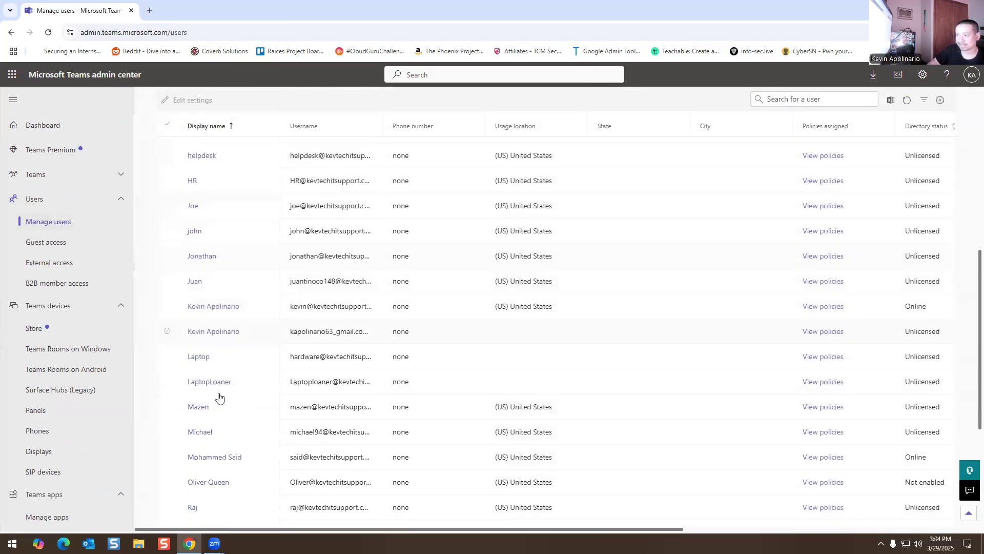
pyautogui.click(229, 308)
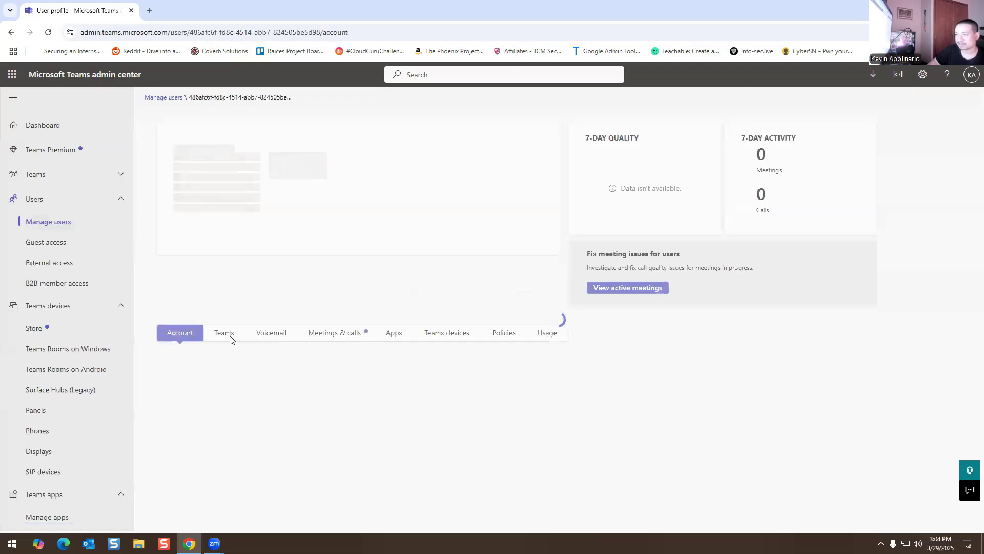
pyautogui.click(498, 337)
pyautogui.scroll(-2, 220, 318)
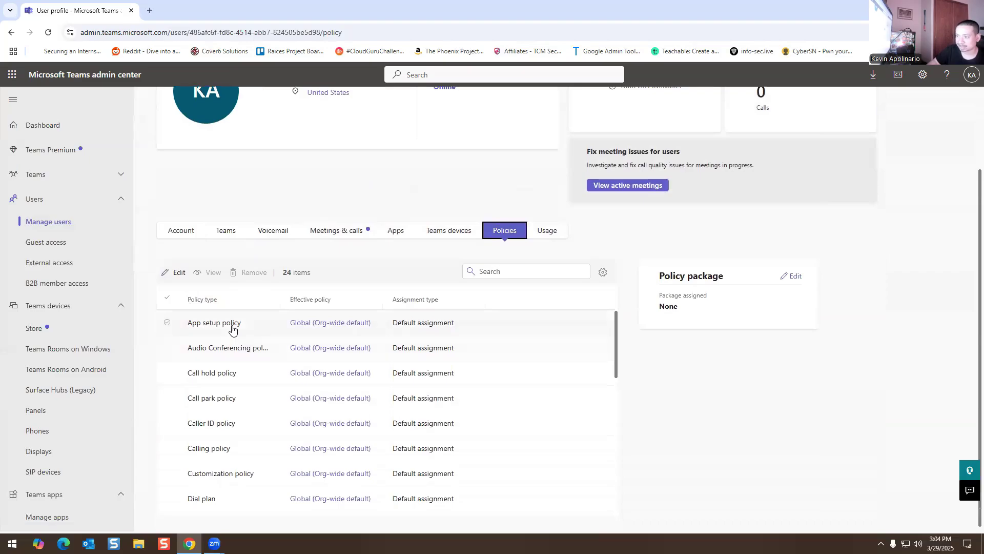
pyautogui.scroll(-2, 215, 400)
pyautogui.scroll(-1, 140, 328)
pyautogui.scroll(-3, 292, 375)
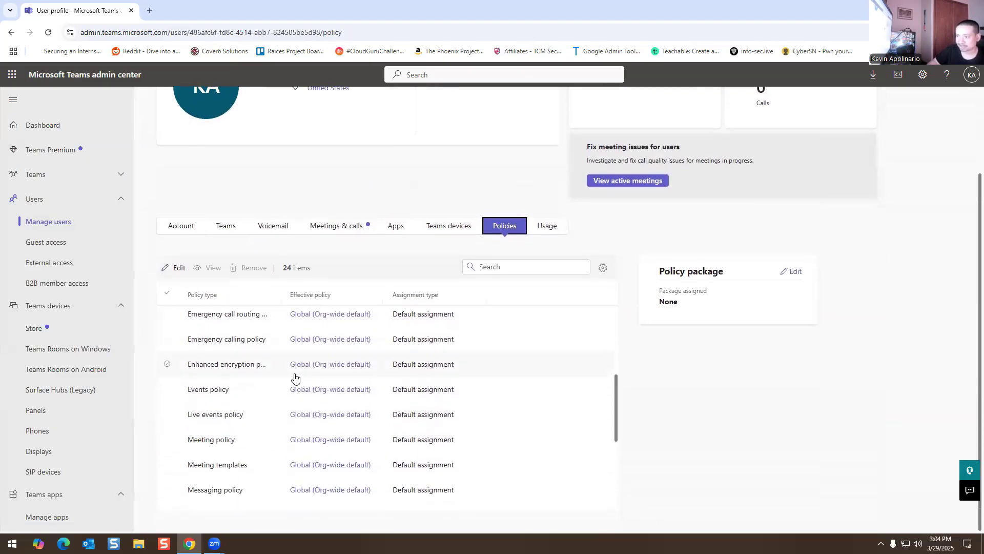
# Open the user's Meeting policy assignment for editing, check the selectable policies and close it without applying a change.
pyautogui.click(211, 390)
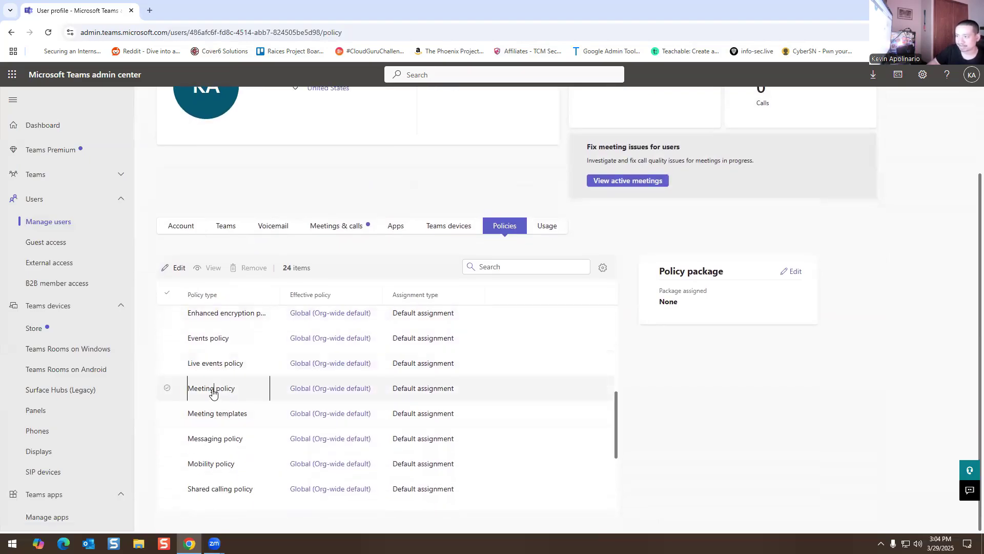
pyautogui.click(177, 267)
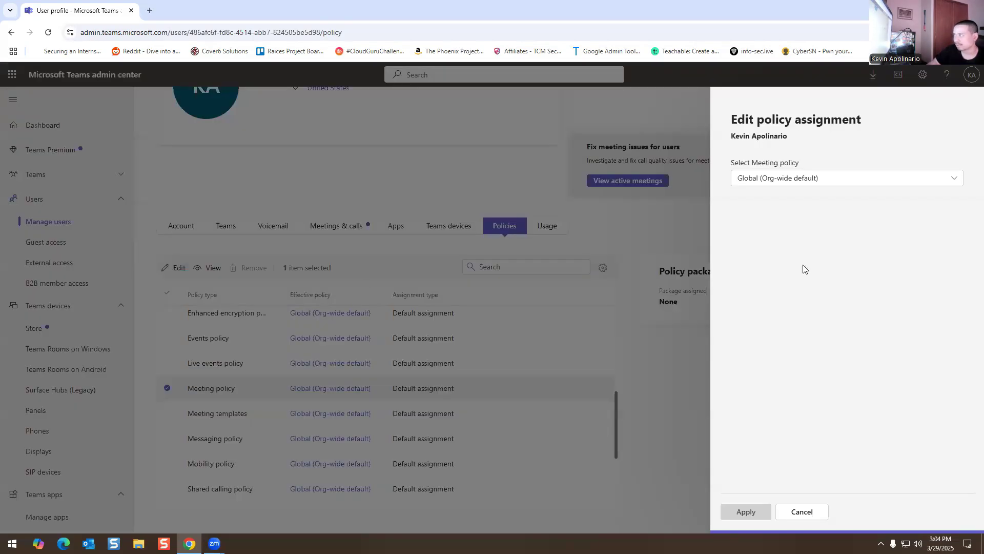
pyautogui.click(824, 180)
pyautogui.click(764, 197)
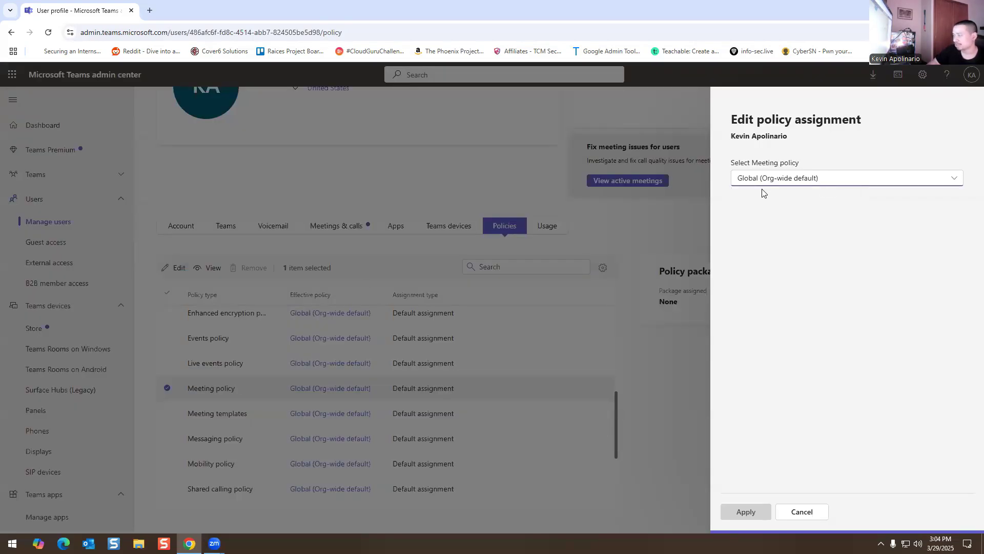
pyautogui.click(164, 402)
# Look through the rest of the user's policy assignments down to Voicemail policy and back to App setup policy.
pyautogui.scroll(-1, 300, 408)
pyautogui.scroll(-2, 297, 415)
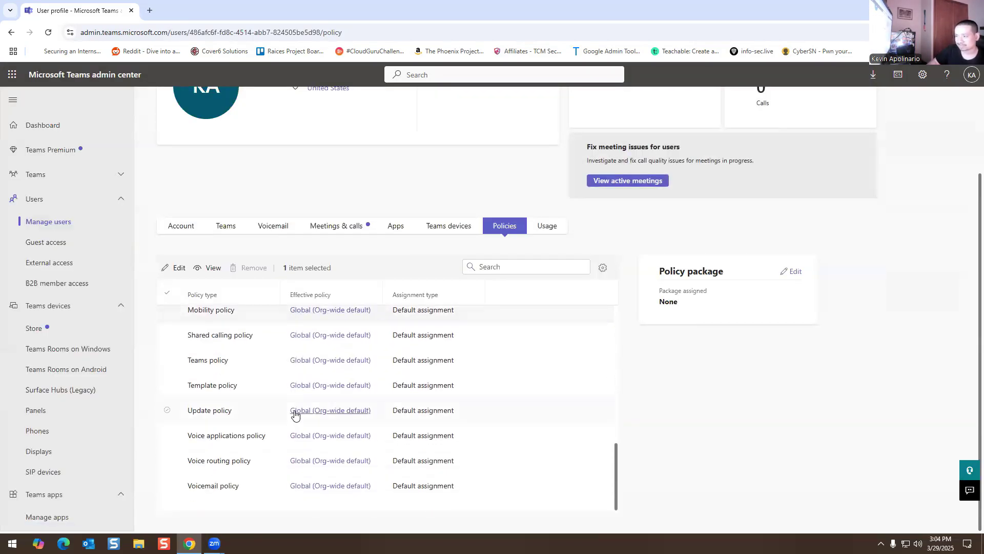
pyautogui.scroll(3, 255, 442)
pyautogui.scroll(2, 301, 358)
pyautogui.scroll(-2, 307, 339)
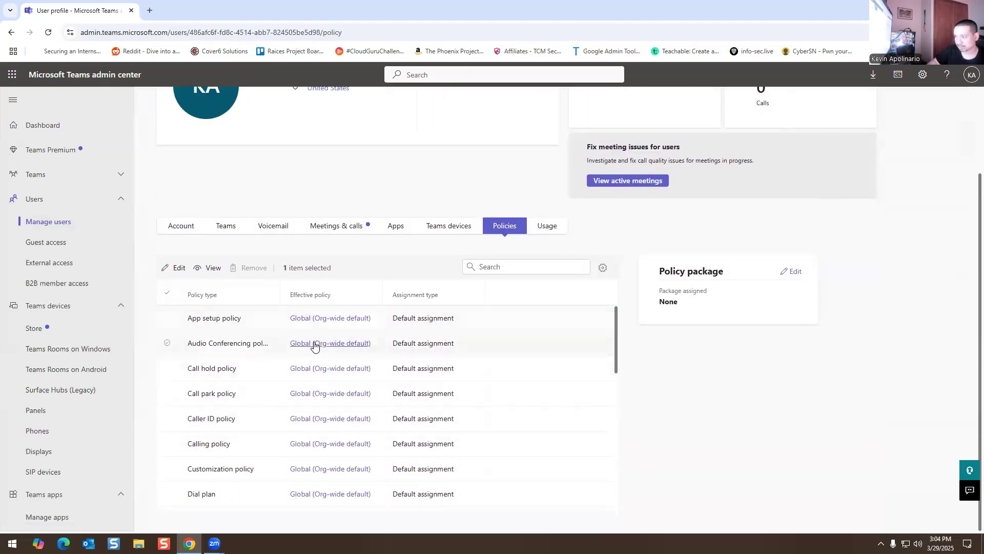
# Look through the user's policy assignments and open the Global (Org-wide default) app setup policy to review its settings.
pyautogui.scroll(-6, 307, 359)
pyautogui.scroll(-2, 303, 430)
pyautogui.scroll(8, 314, 443)
pyautogui.click(326, 320)
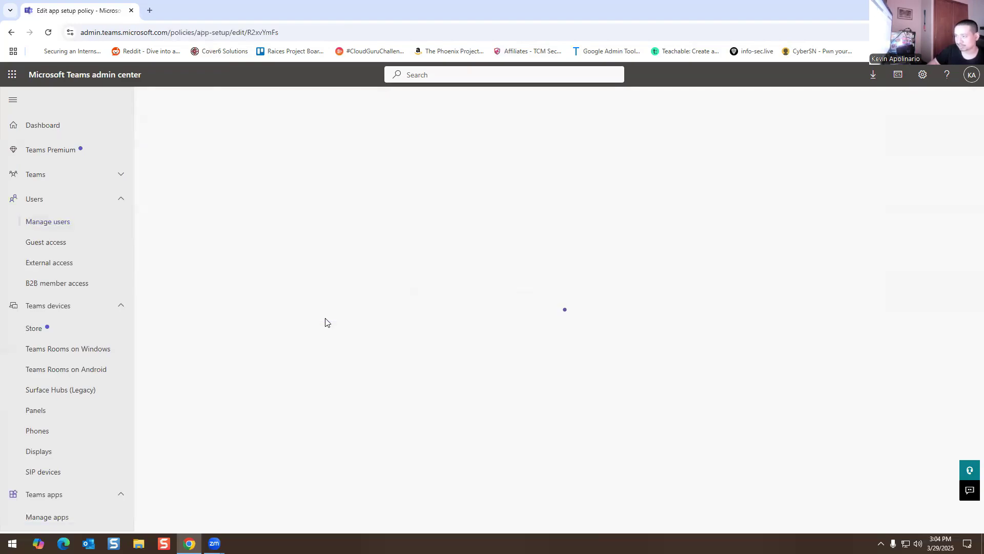
pyautogui.scroll(-3, 309, 314)
pyautogui.scroll(3, 286, 397)
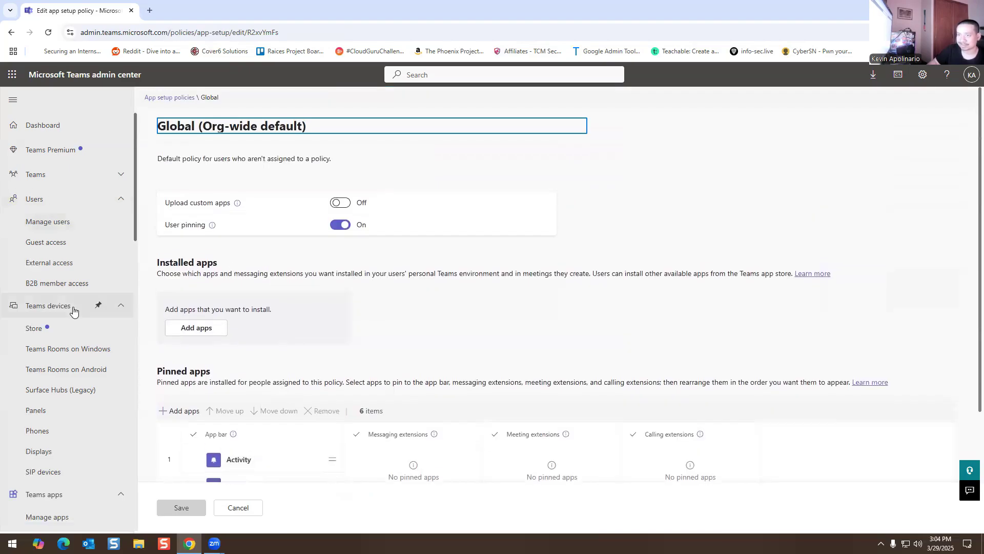
# Open Messaging policies and start a new policy named DLP.
pyautogui.scroll(-6, 82, 314)
pyautogui.scroll(-4, 77, 320)
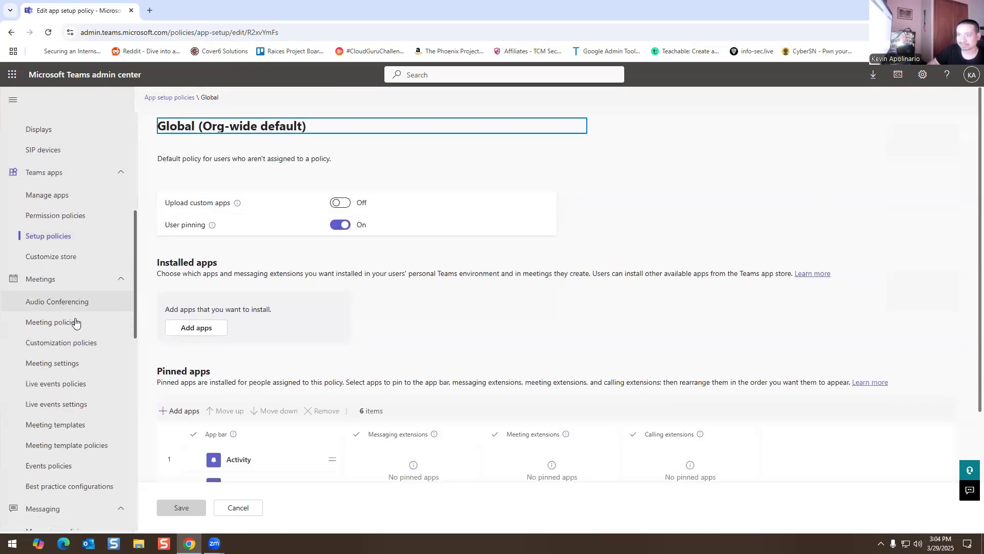
pyautogui.click(62, 341)
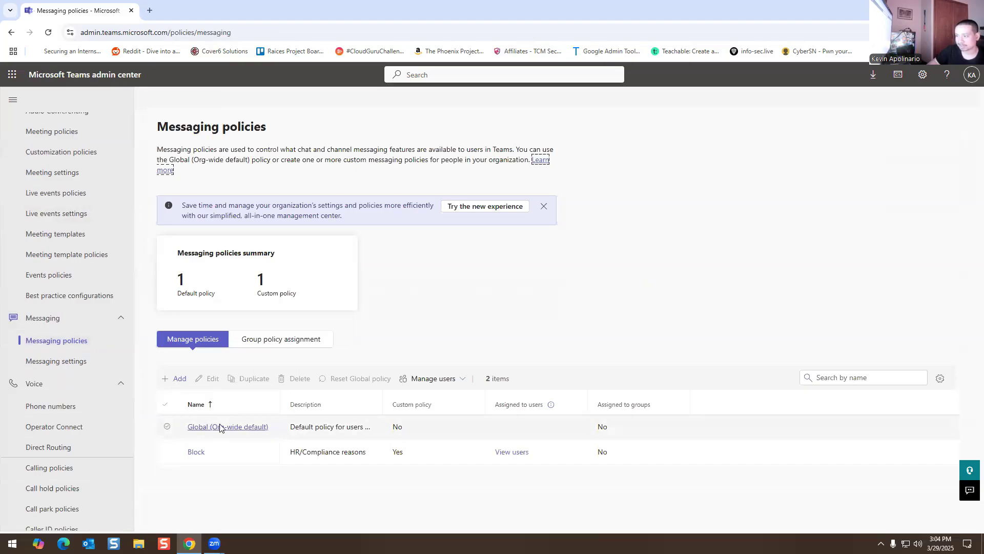
pyautogui.click(173, 381)
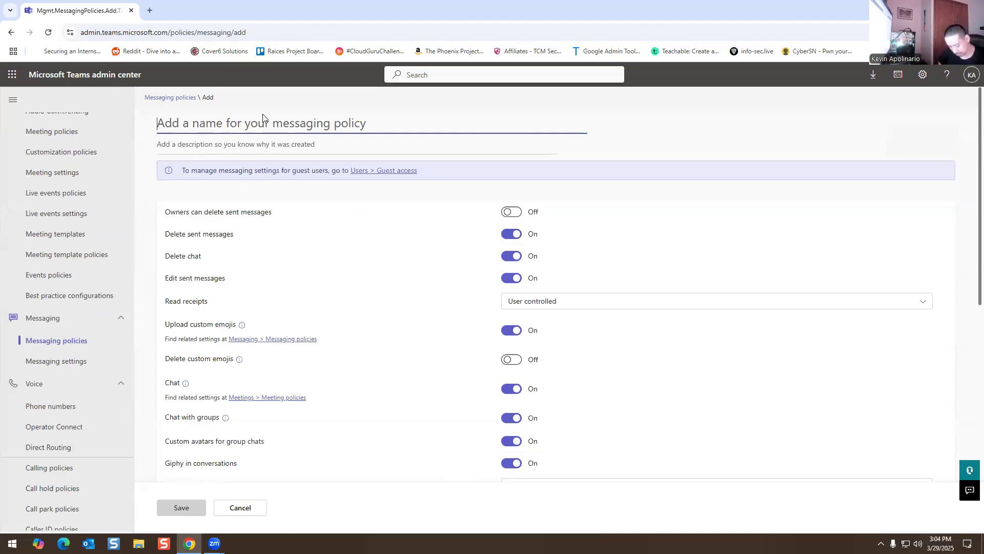
pyautogui.write('DLP')
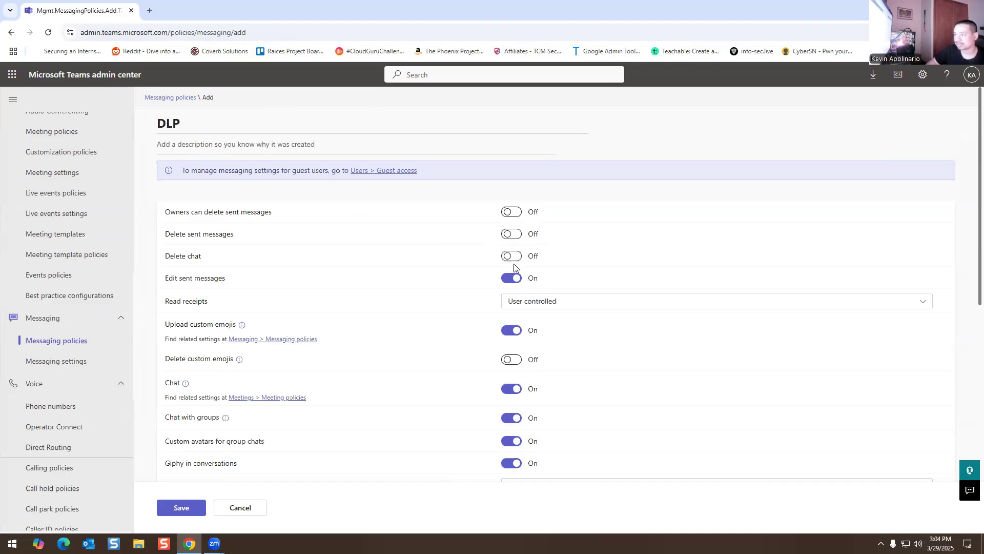
# Turn off sent message deletion and editing, chat deletion, custom emoji upload, chat, group chat, avatars, Giphy, memes, stickers, URL previews and both reporting options.
pyautogui.scroll(-2, 448, 251)
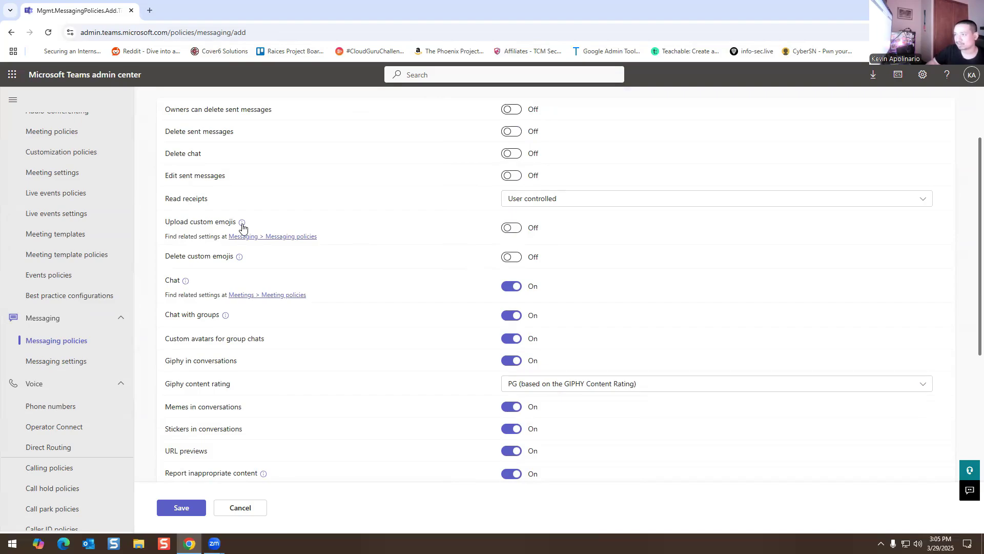
pyautogui.moveTo(243, 228)
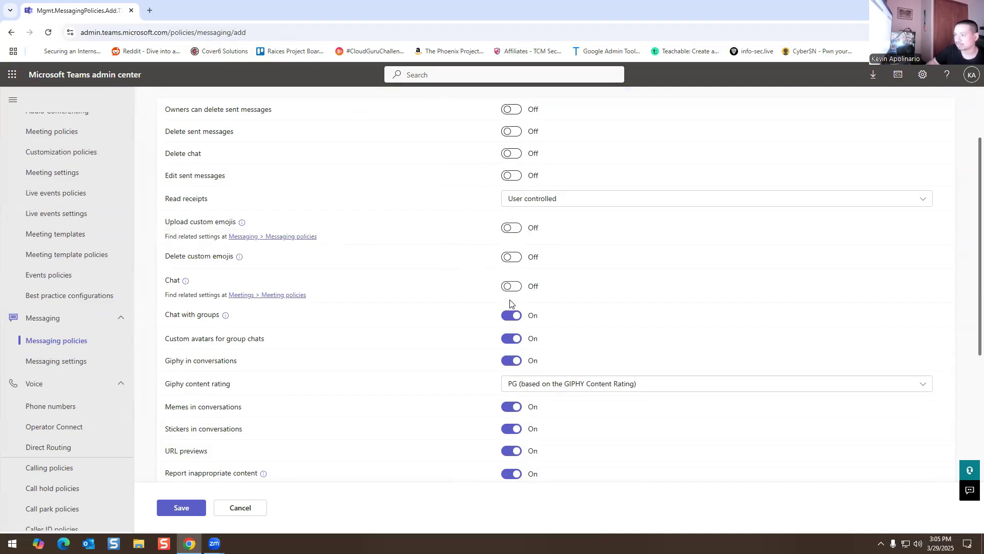
pyautogui.scroll(-3, 479, 313)
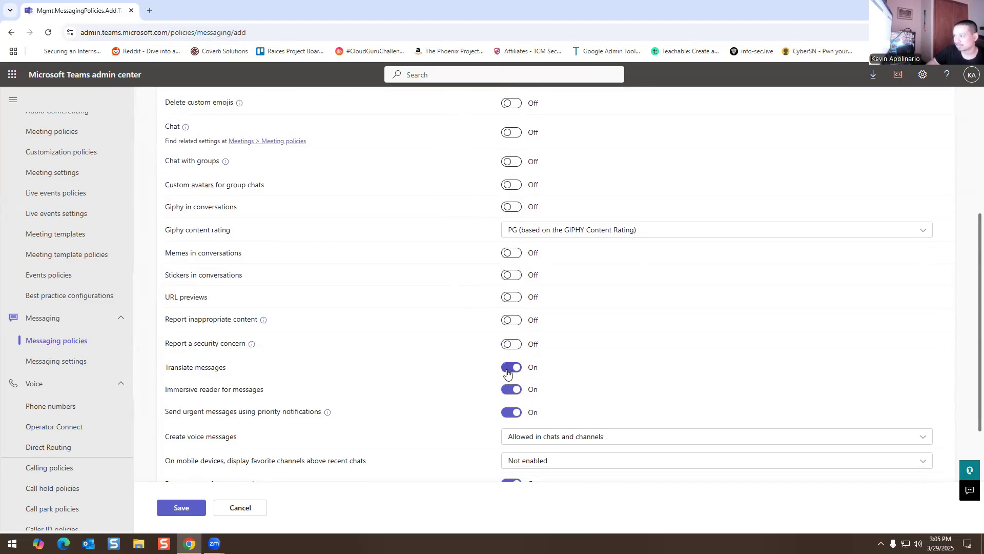
# Turn off translation, immersive reader, urgent messages, removing users from group chats, text predictions and suggested replies, and save the DLP policy.
pyautogui.click(507, 369)
pyautogui.scroll(-3, 507, 308)
pyautogui.click(513, 236)
pyautogui.scroll(-1, 523, 297)
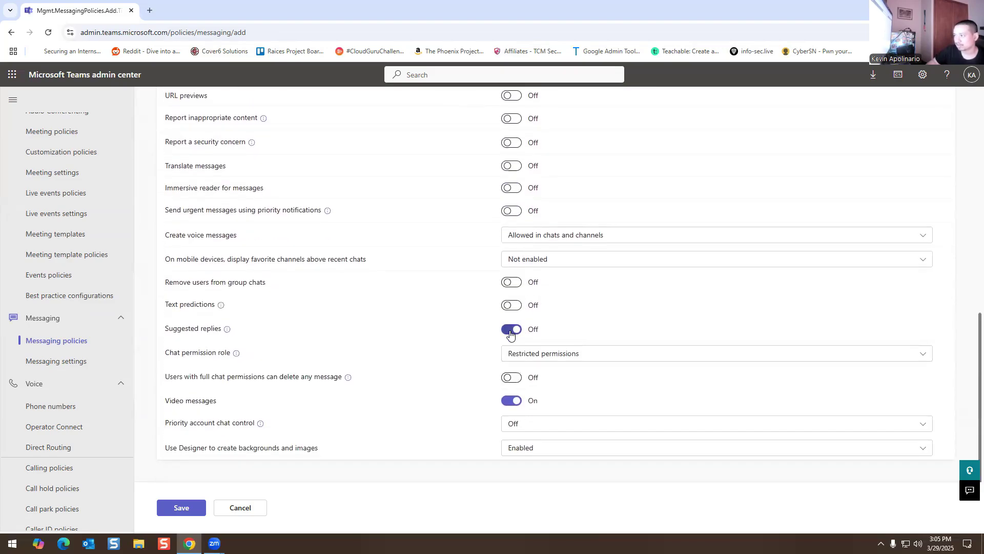
pyautogui.scroll(3, 360, 263)
pyautogui.scroll(-3, 193, 424)
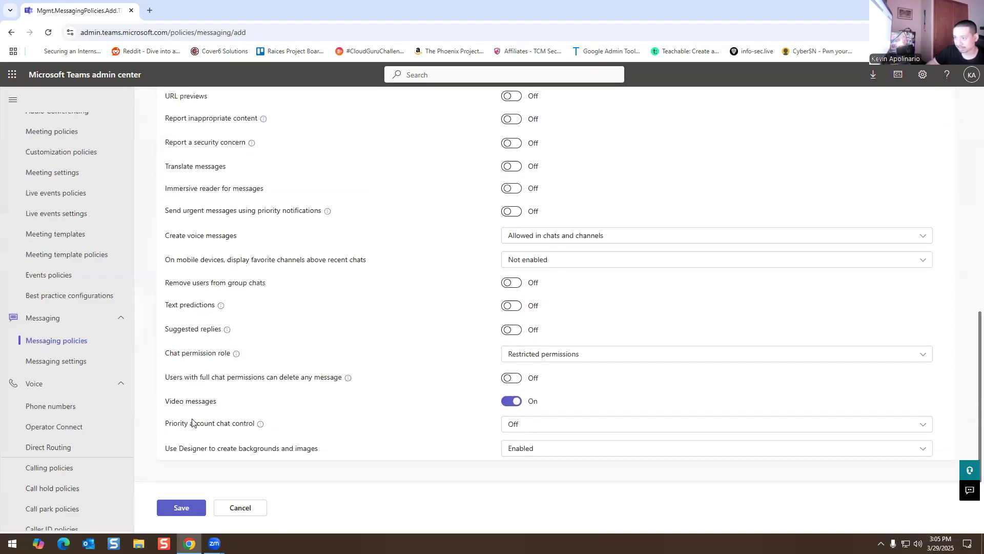
pyautogui.click(184, 507)
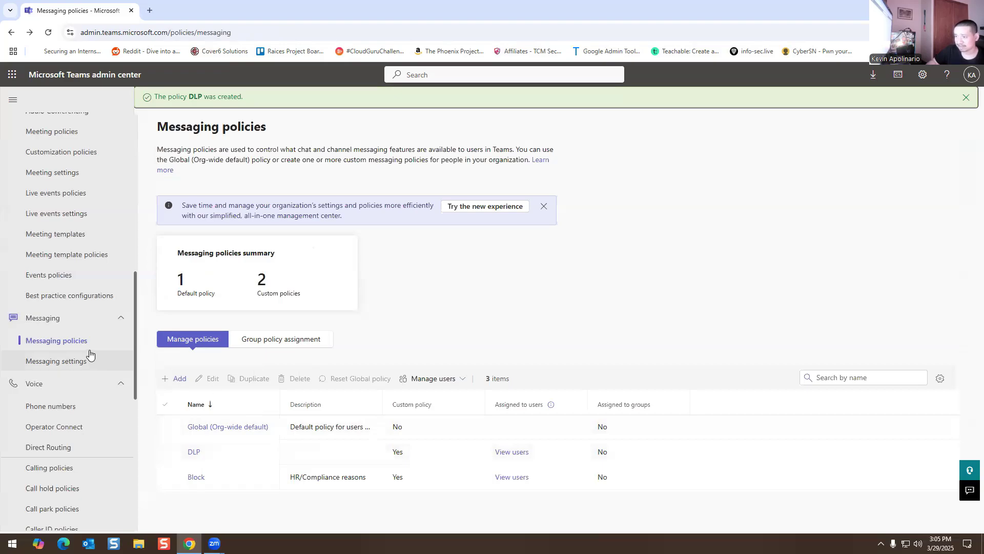
# Check the group policy assignments for messaging policies and return to the policy list.
pyautogui.click(268, 342)
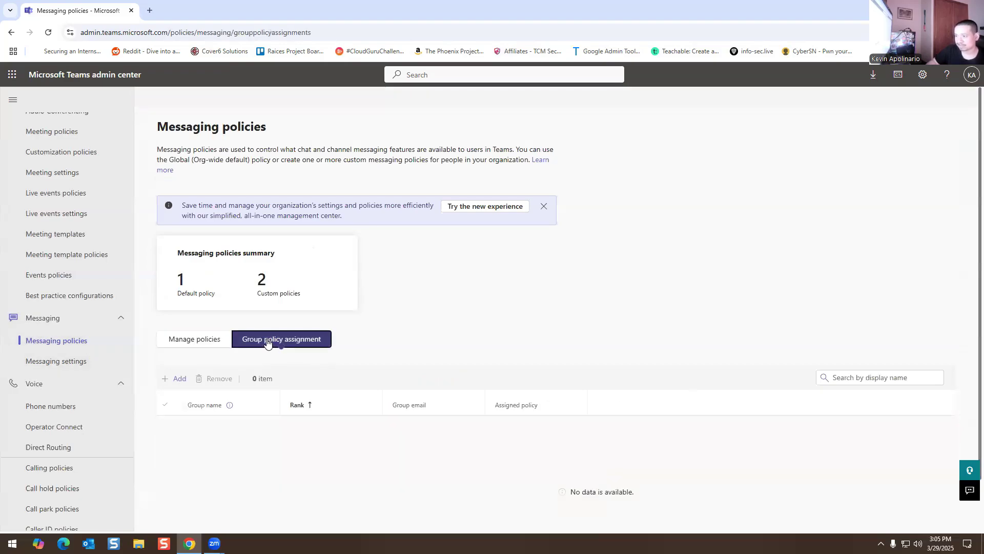
pyautogui.click(194, 341)
# Open the administrator's unlicensed Gmail account from Manage users, check its assigned App setup policy and return to its policy assignments.
pyautogui.scroll(5, 57, 241)
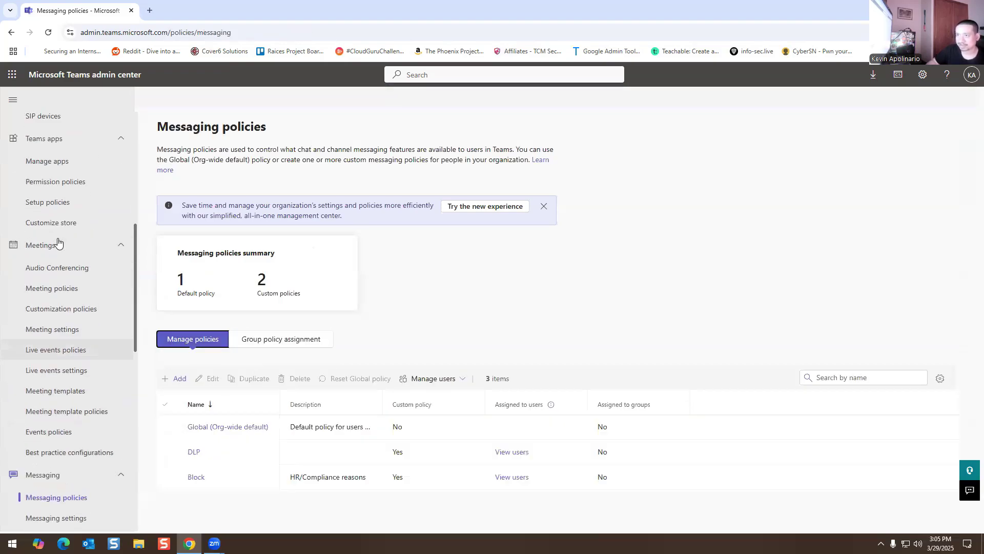
pyautogui.scroll(2, 53, 272)
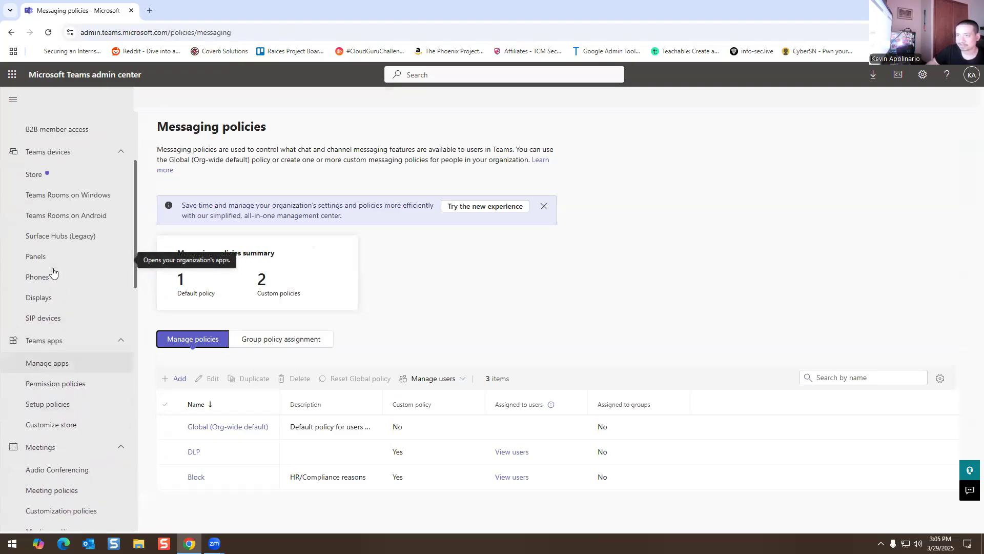
pyautogui.scroll(-3, 60, 334)
pyautogui.scroll(6, 60, 334)
pyautogui.scroll(1, 60, 334)
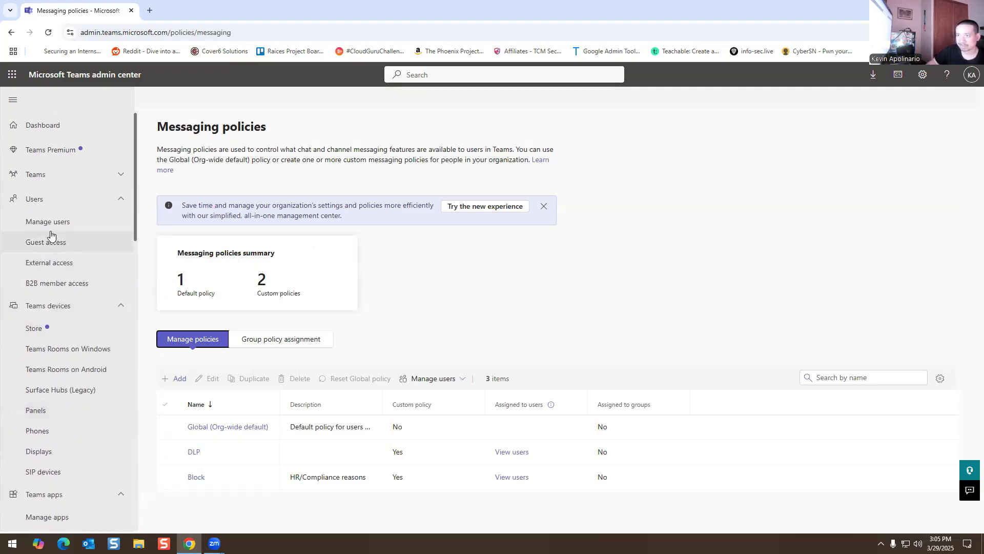
pyautogui.click(48, 221)
pyautogui.scroll(-8, 231, 359)
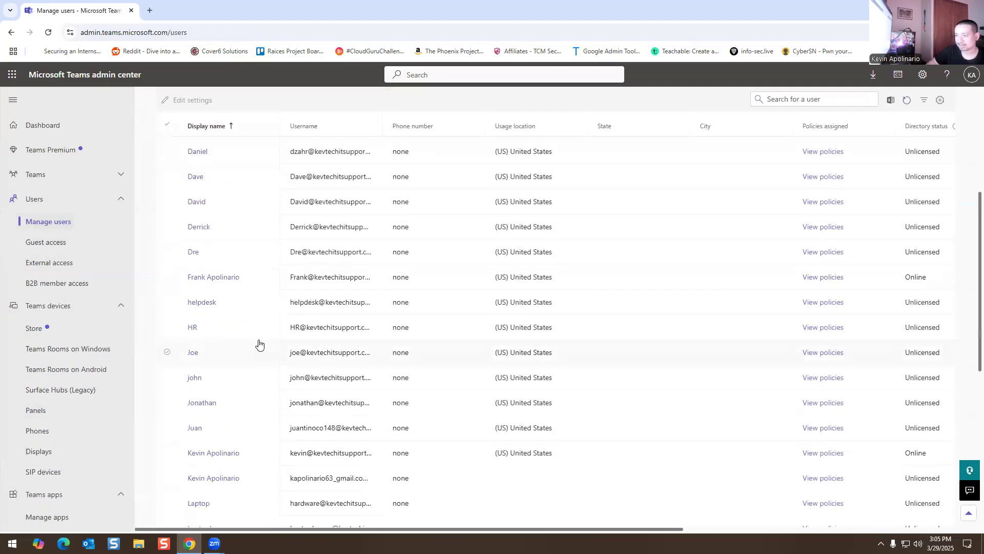
pyautogui.click(212, 275)
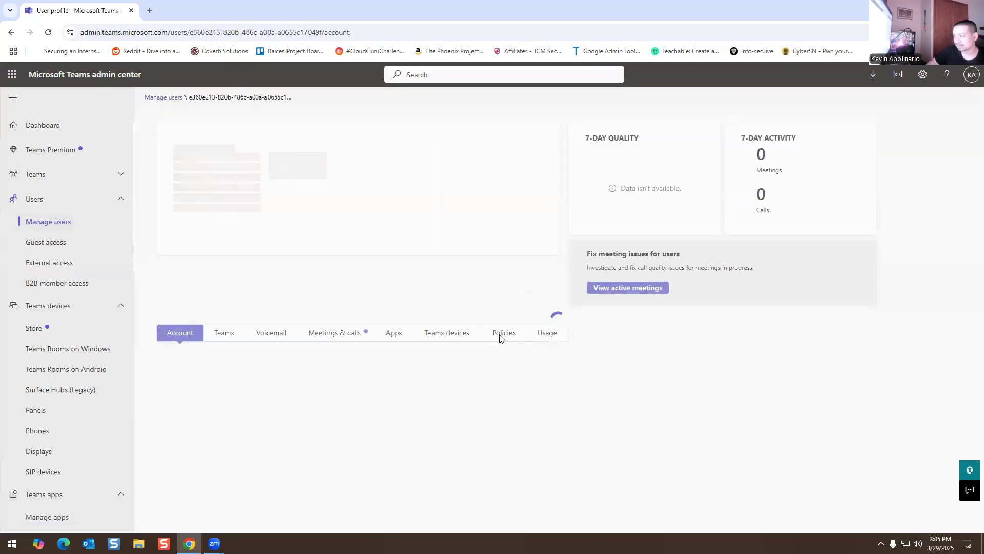
pyautogui.click(502, 334)
pyautogui.scroll(-2, 308, 308)
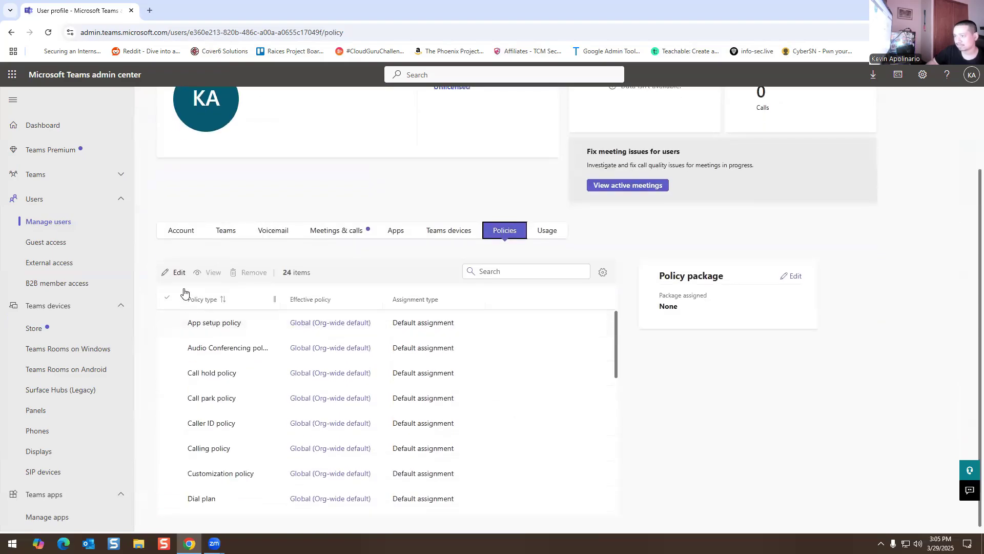
pyautogui.click(369, 323)
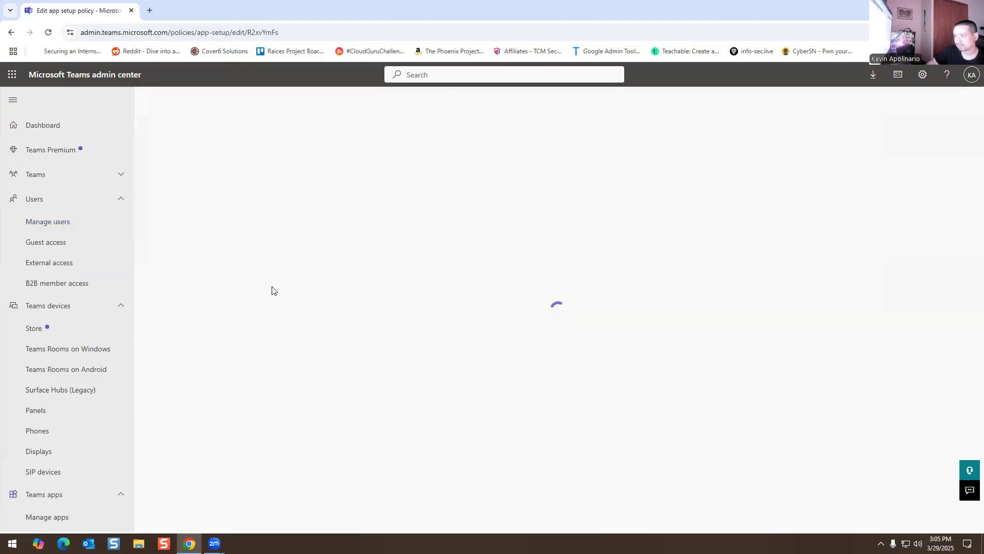
pyautogui.hotkey('alt', 'Left')
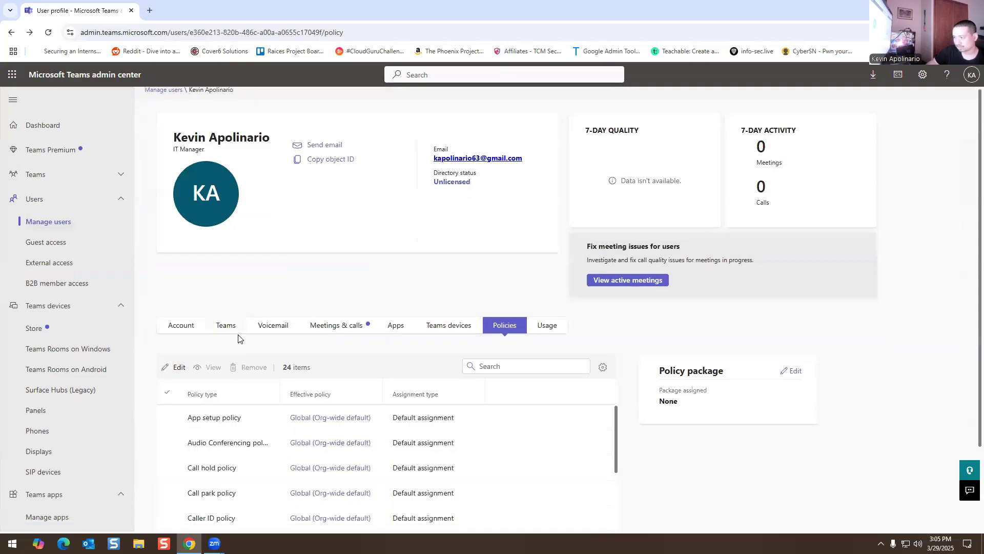
# Select the user's Template policy assignment, open it for editing and close it without applying a change.
pyautogui.scroll(-5, 277, 351)
pyautogui.scroll(-3, 277, 352)
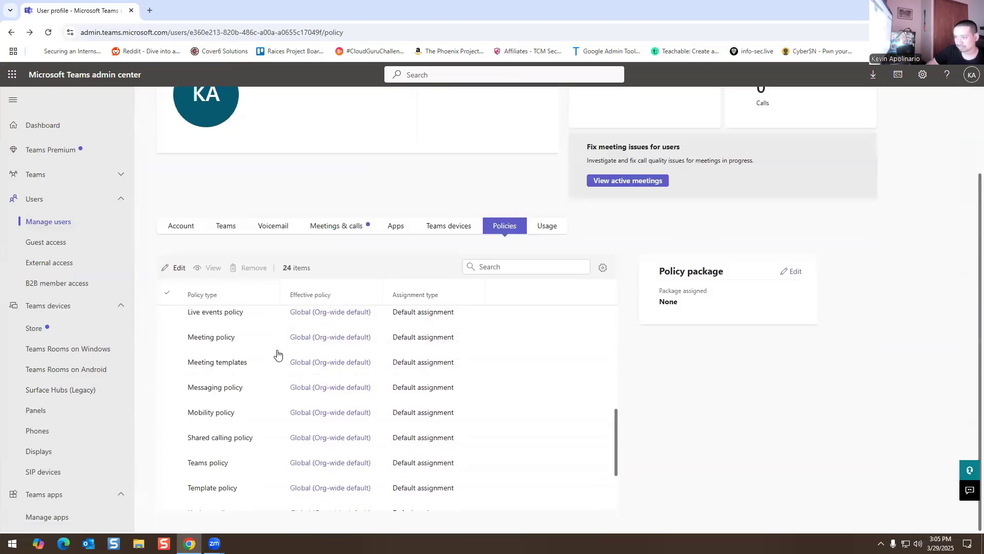
pyautogui.scroll(-3, 236, 377)
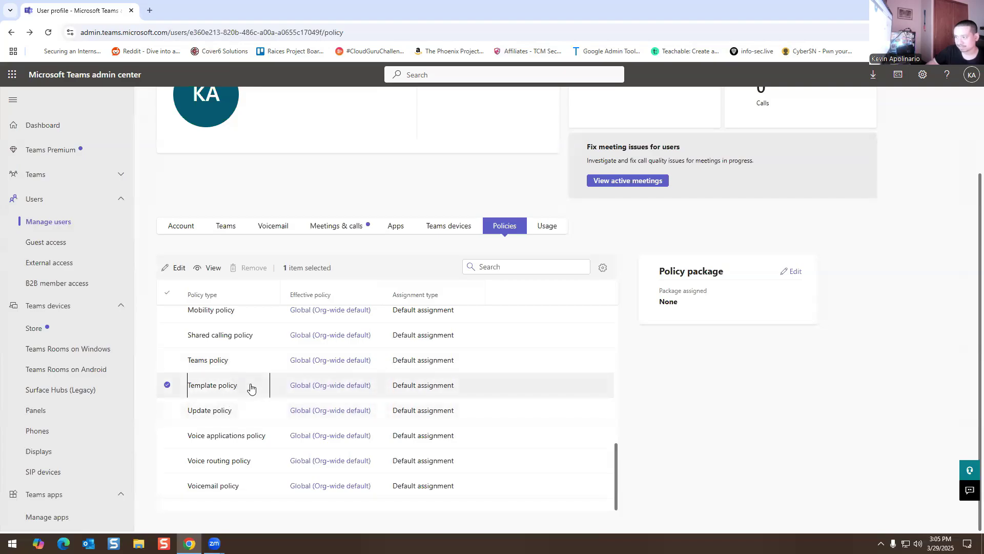
pyautogui.click(176, 267)
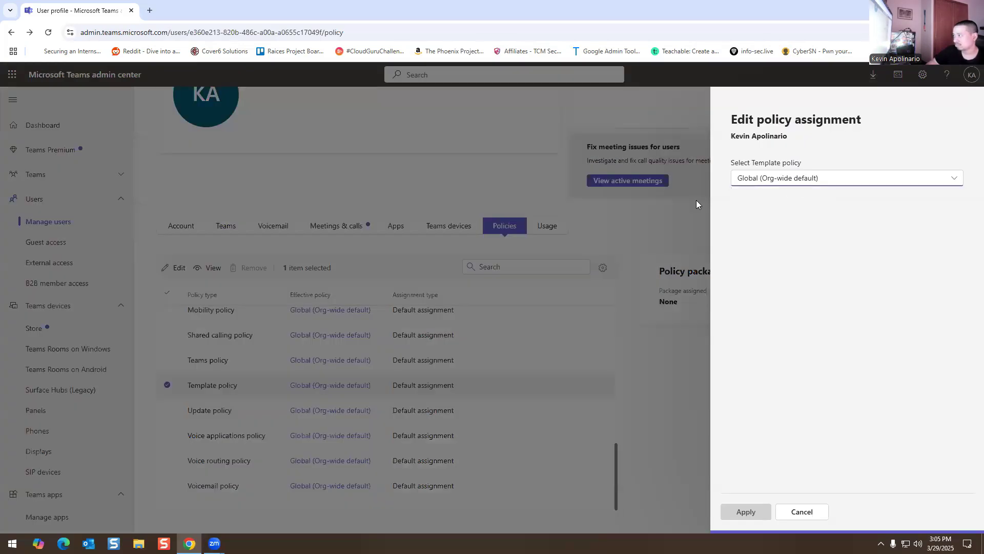
pyautogui.click(696, 203)
# Open the user's Messaging and Template policy assignments for editing, choose DLP as the Messaging policy, and cancel without applying.
pyautogui.scroll(3, 189, 386)
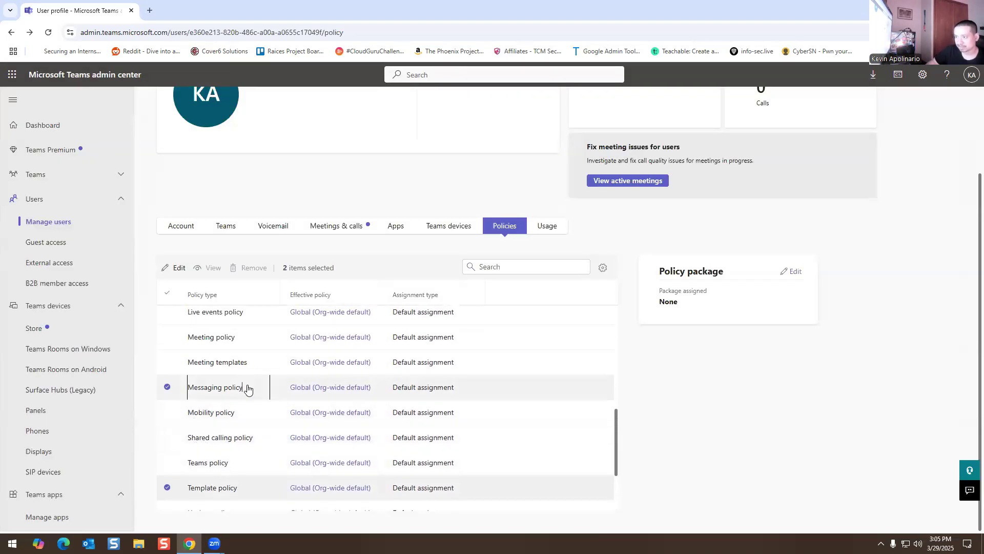
pyautogui.click(174, 268)
pyautogui.click(802, 184)
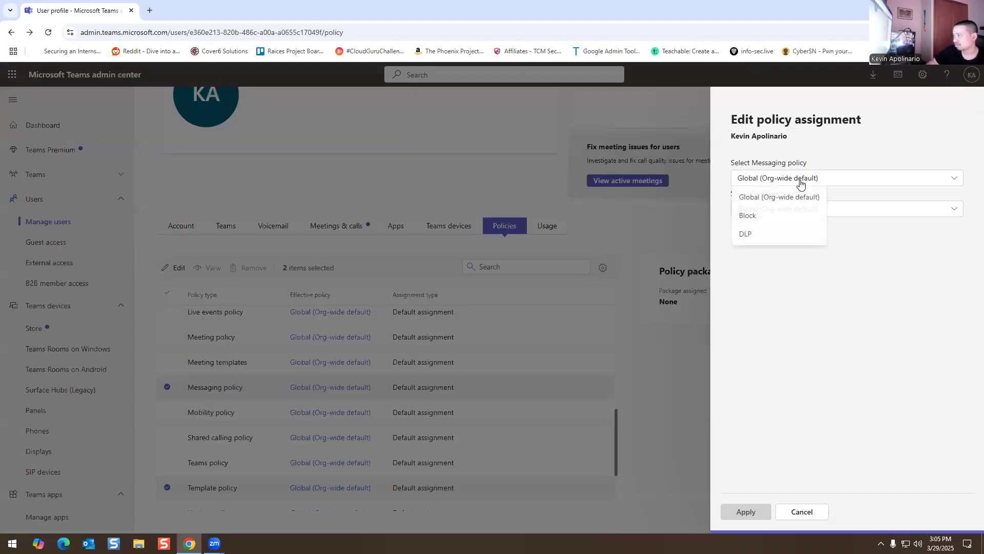
pyautogui.click(767, 234)
pyautogui.click(780, 211)
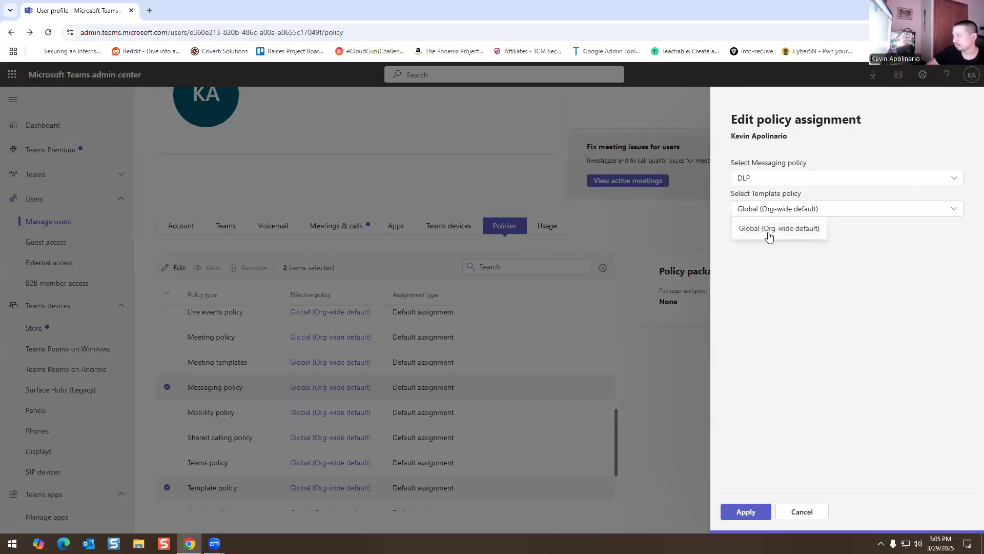
pyautogui.click(778, 184)
pyautogui.click(757, 233)
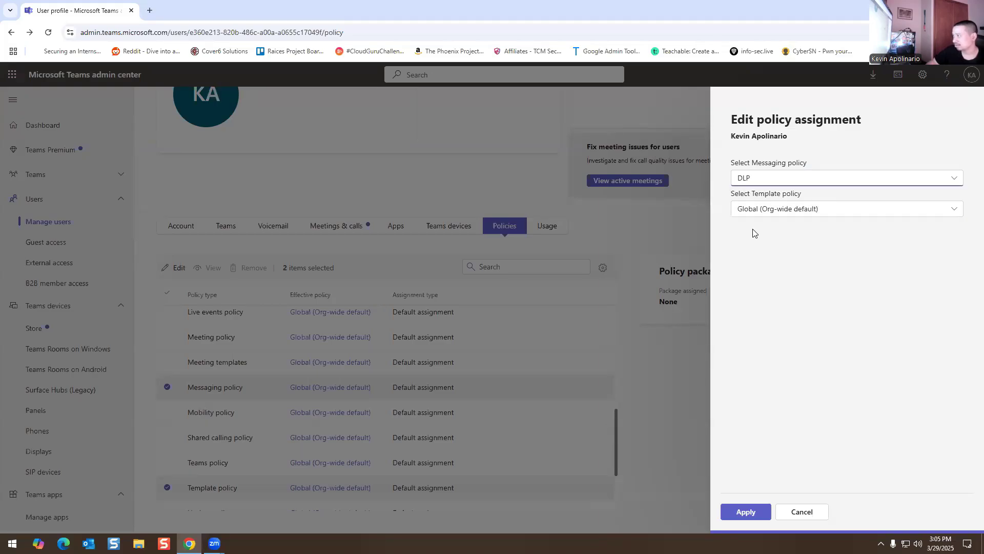
pyautogui.click(777, 214)
pyautogui.click(775, 224)
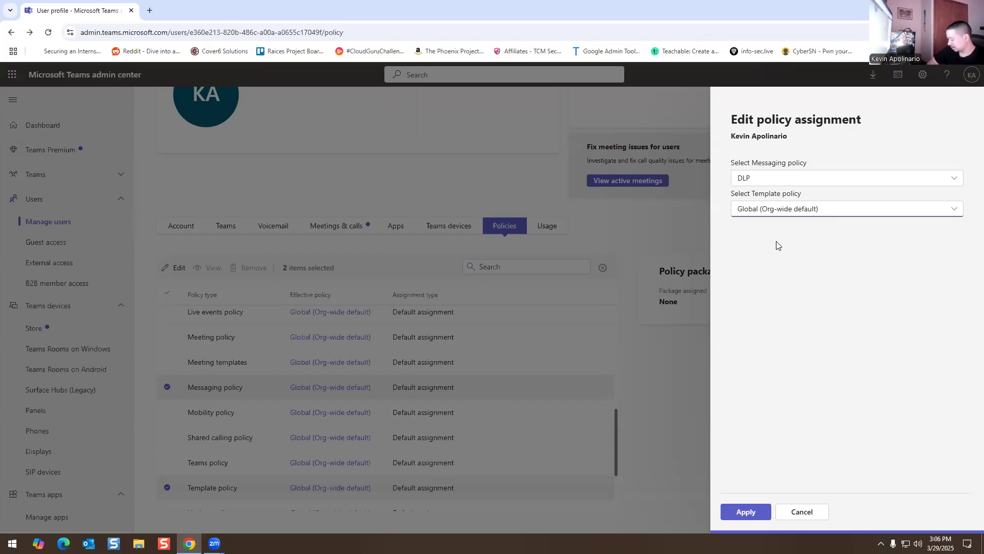
pyautogui.click(817, 517)
pyautogui.click(492, 328)
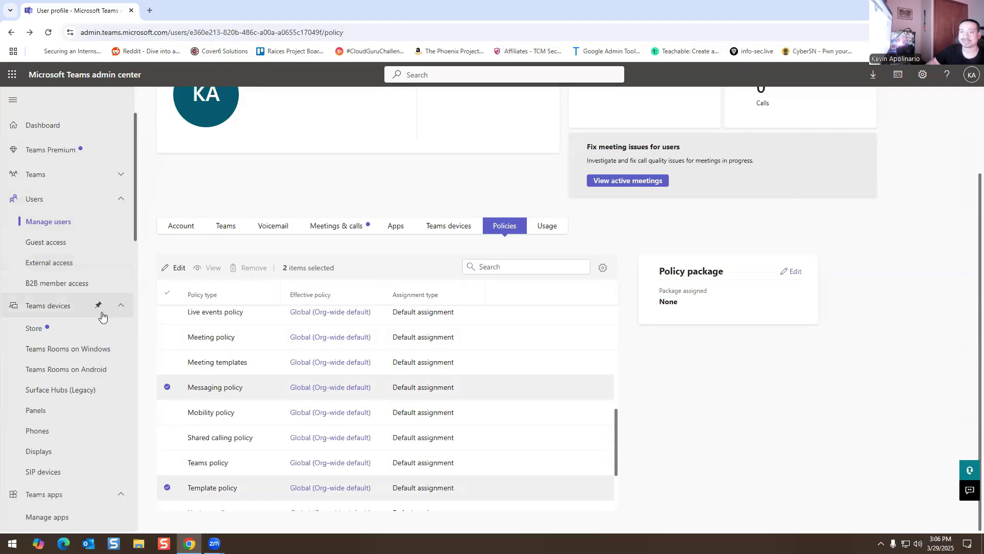
# Look through the admin center's policy sections down to Voice, and reopen the user's Messaging and Template policy assignments without changing them.
pyautogui.scroll(-1, 124, 287)
pyautogui.scroll(-10, 123, 287)
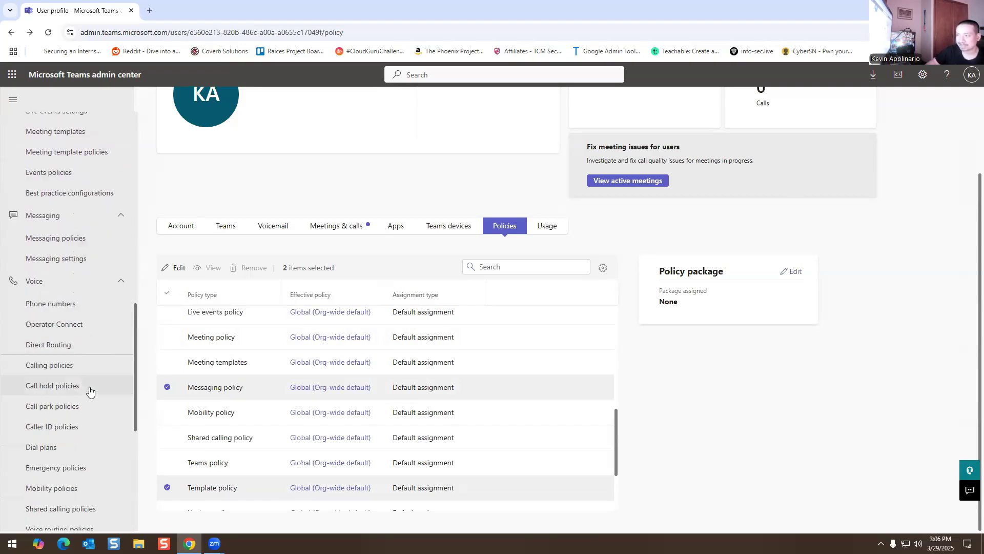
pyautogui.scroll(12, 105, 384)
pyautogui.scroll(-4, 78, 327)
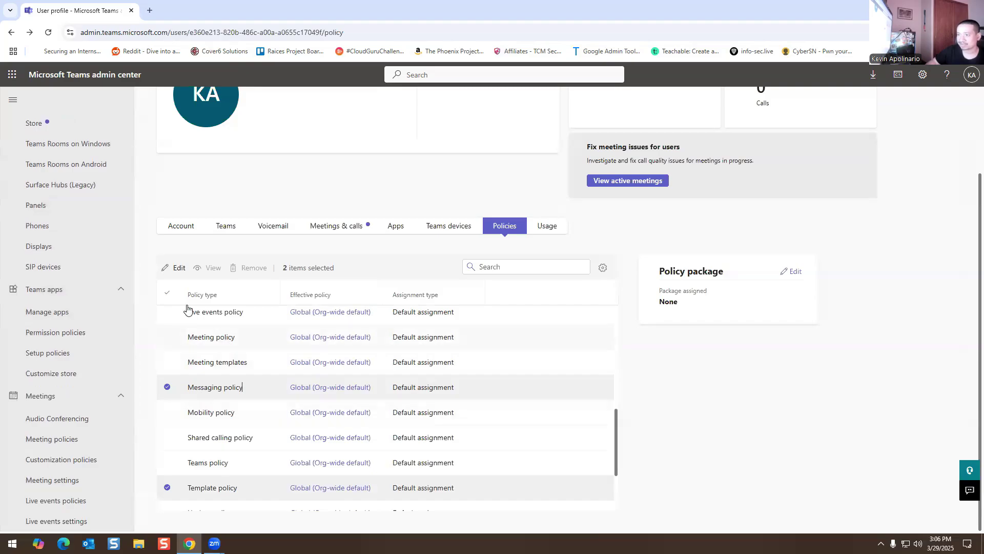
pyautogui.click(176, 270)
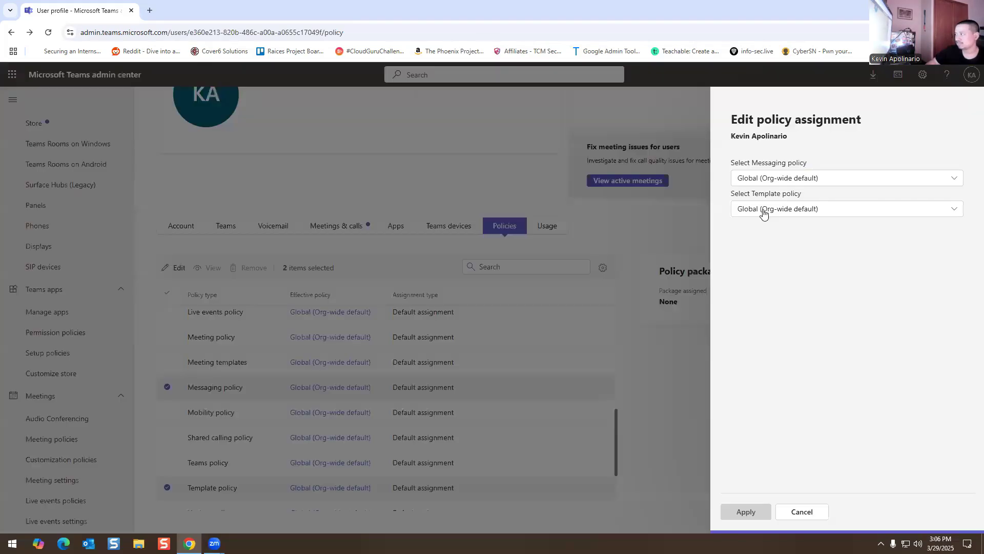
pyautogui.click(815, 514)
pyautogui.scroll(-8, 77, 380)
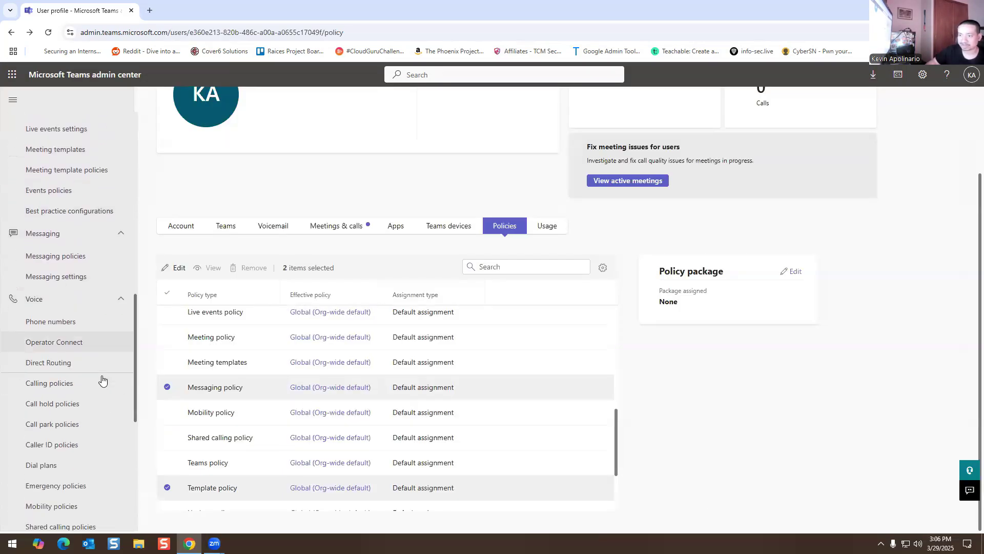
pyautogui.scroll(-1, 102, 379)
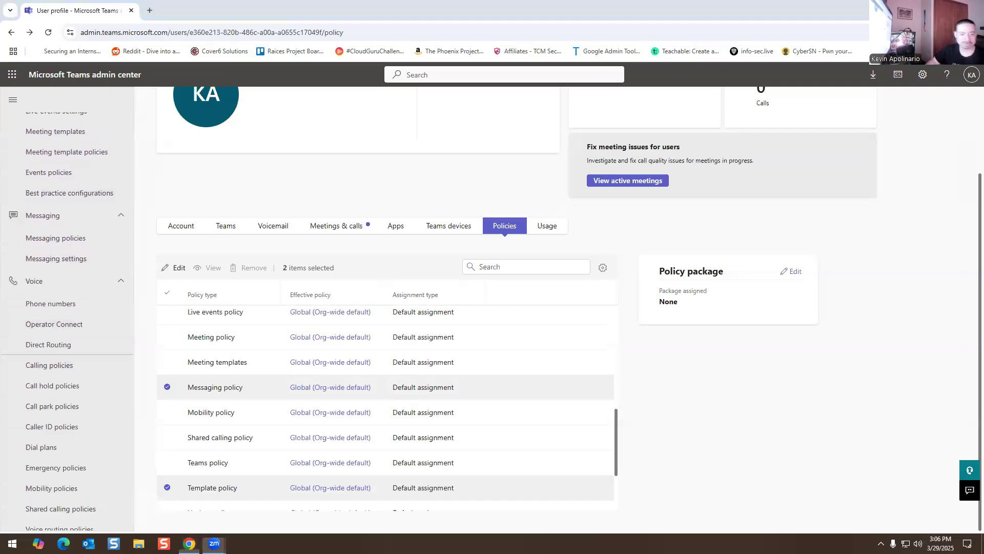